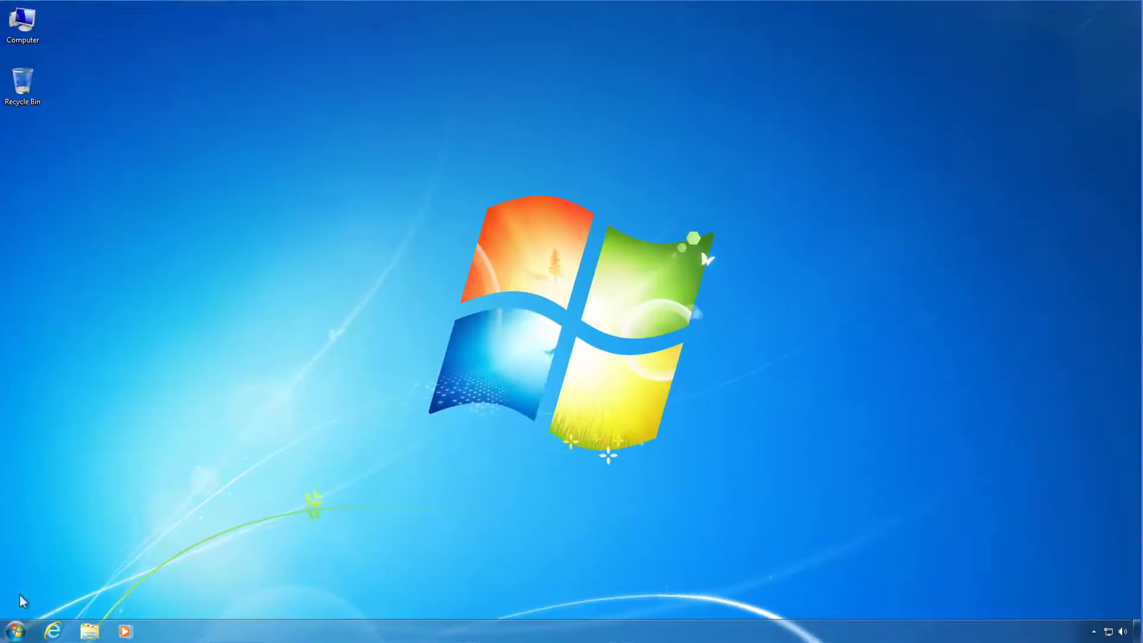
- Open the system sounds settings from the Hardware and Sound category of the Windows 7 Control Panel
left_click(16, 631)
left_click(205, 502)
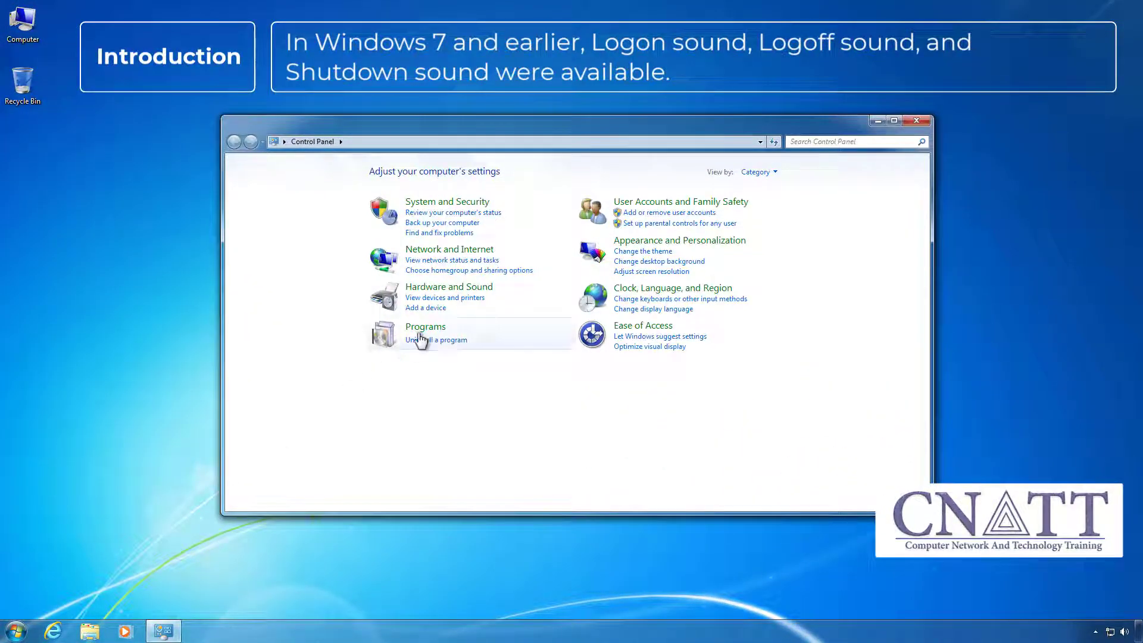
left_click(478, 288)
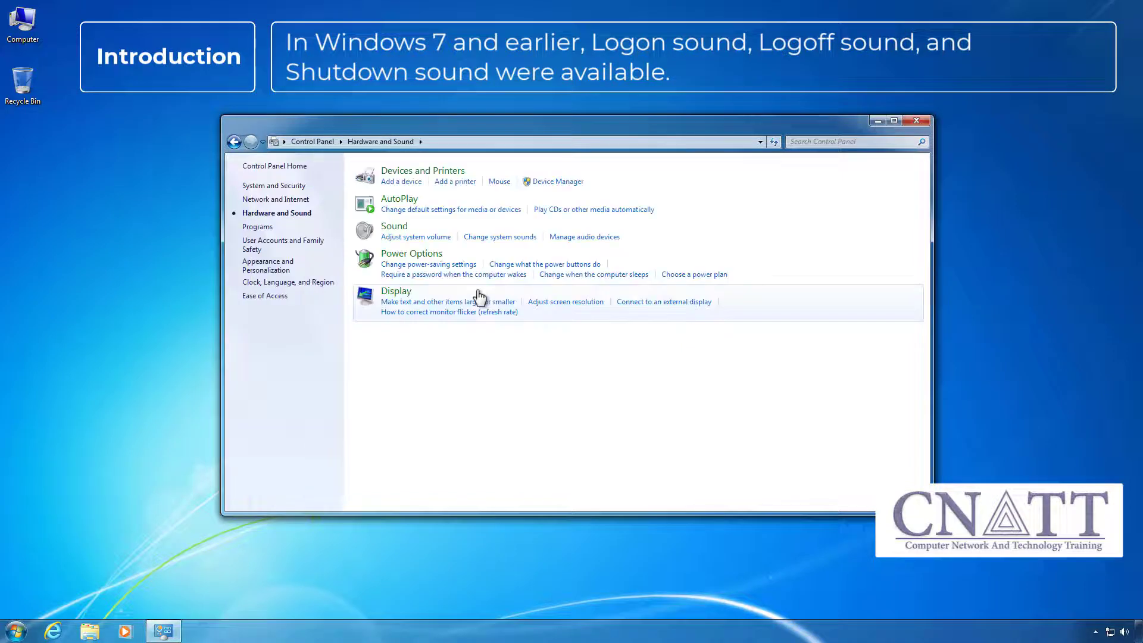
left_click(500, 237)
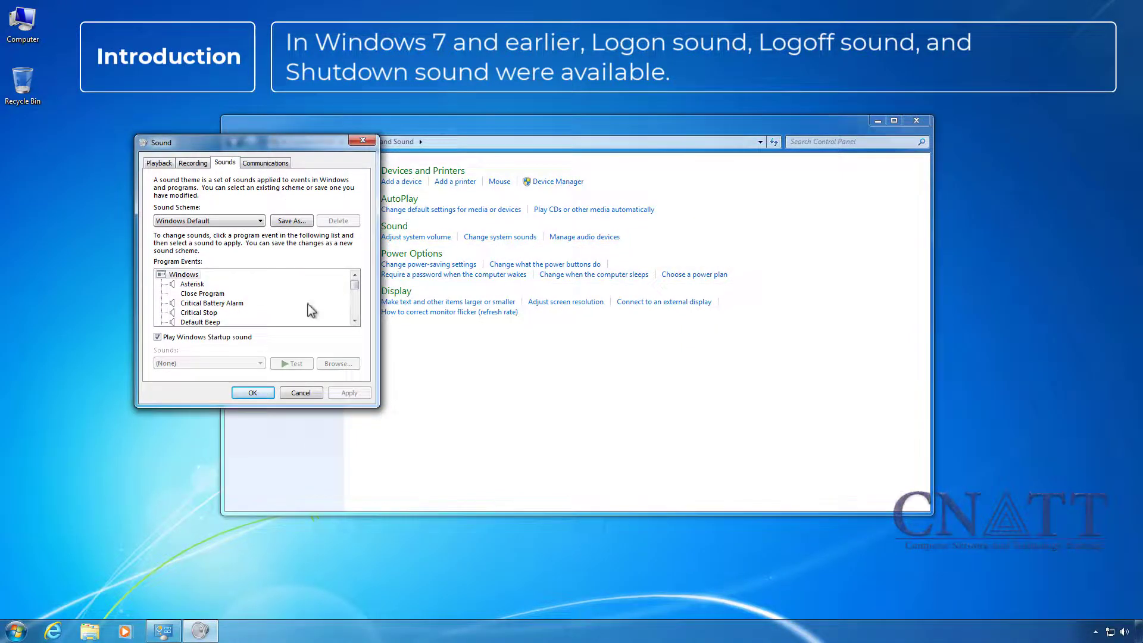
- Inspect the sounds assigned to the Exit Windows, Windows Logoff and Windows Logon program events
left_click(186, 276)
key("e")
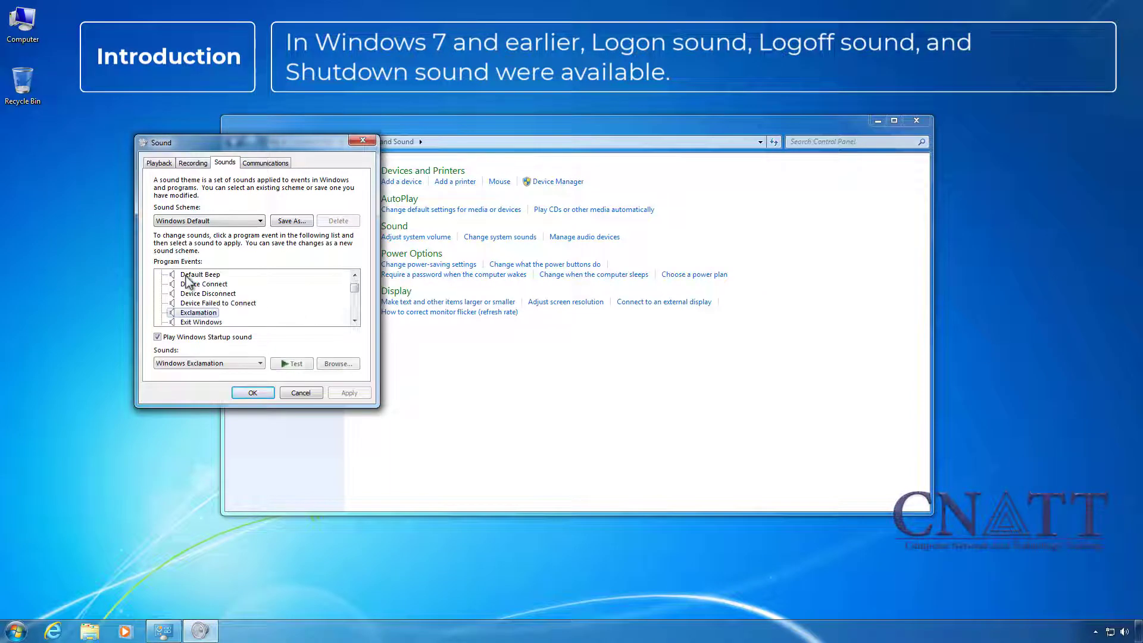
left_click(190, 323)
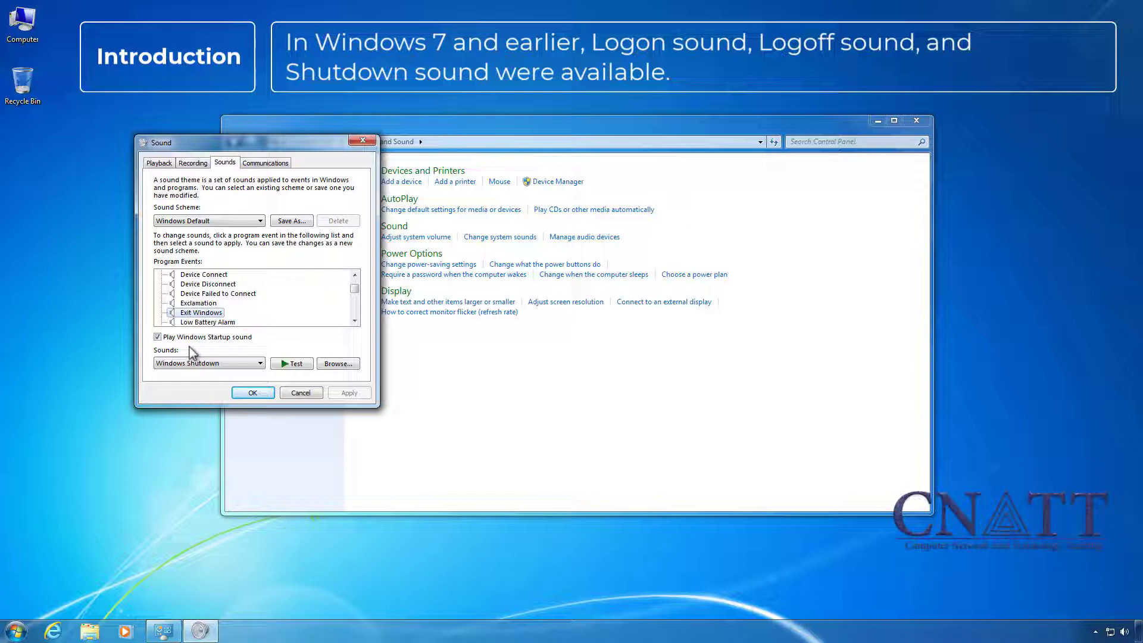
key("w")
key("w")
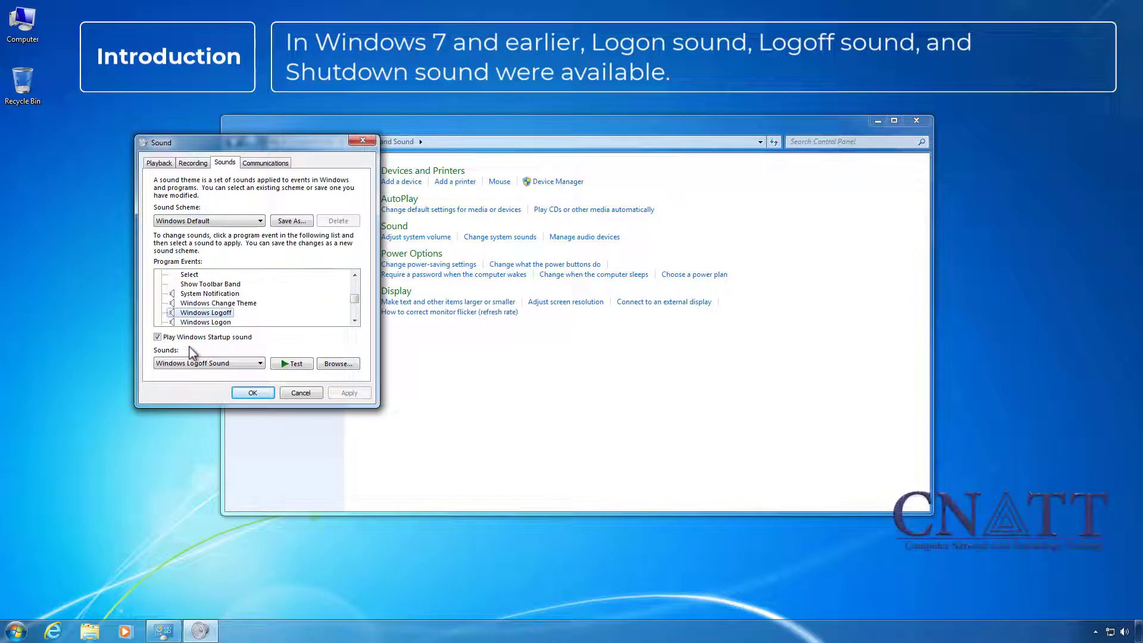
key("w")
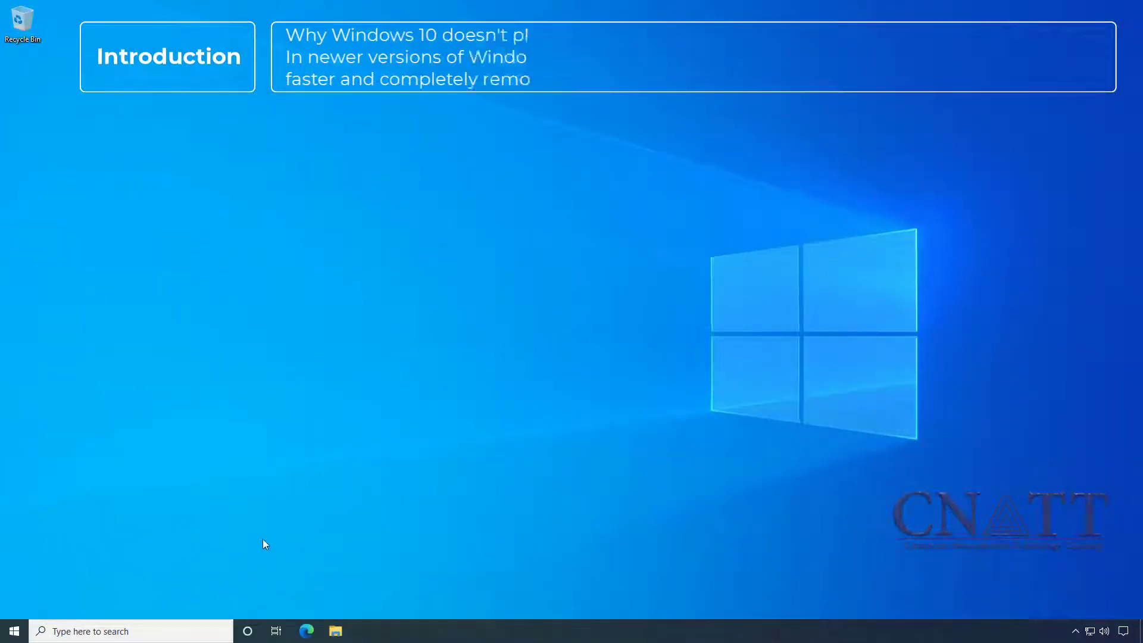
- Find Control Panel on the Windows 10 desktop, open its system sounds settings and move the Sound dialog lower
left_click(14, 631)
type("control")
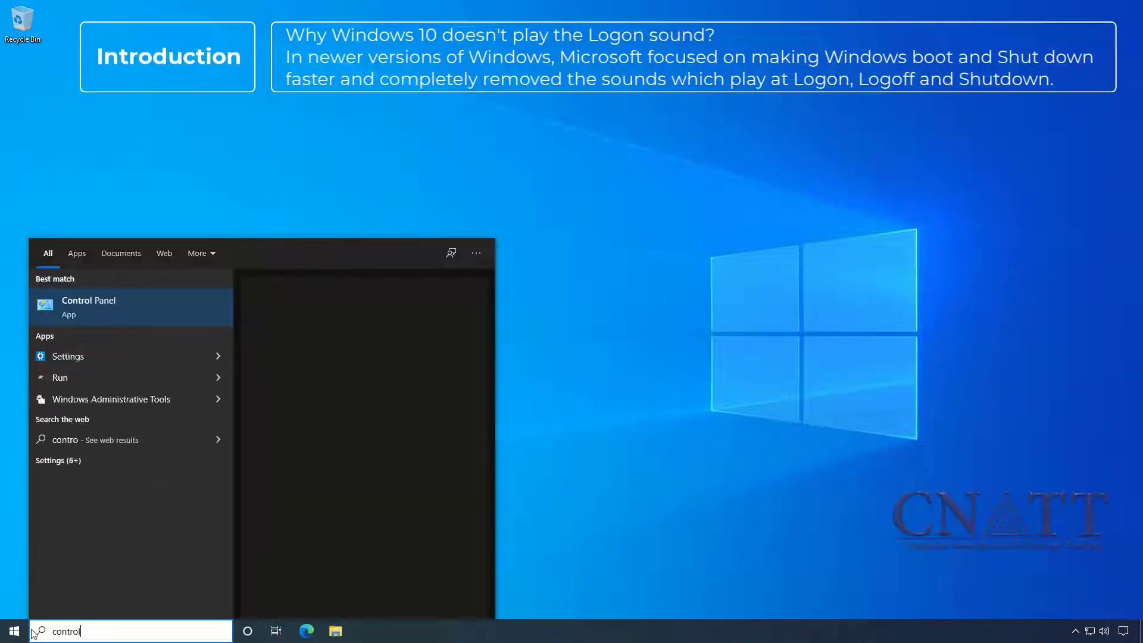
left_click(136, 313)
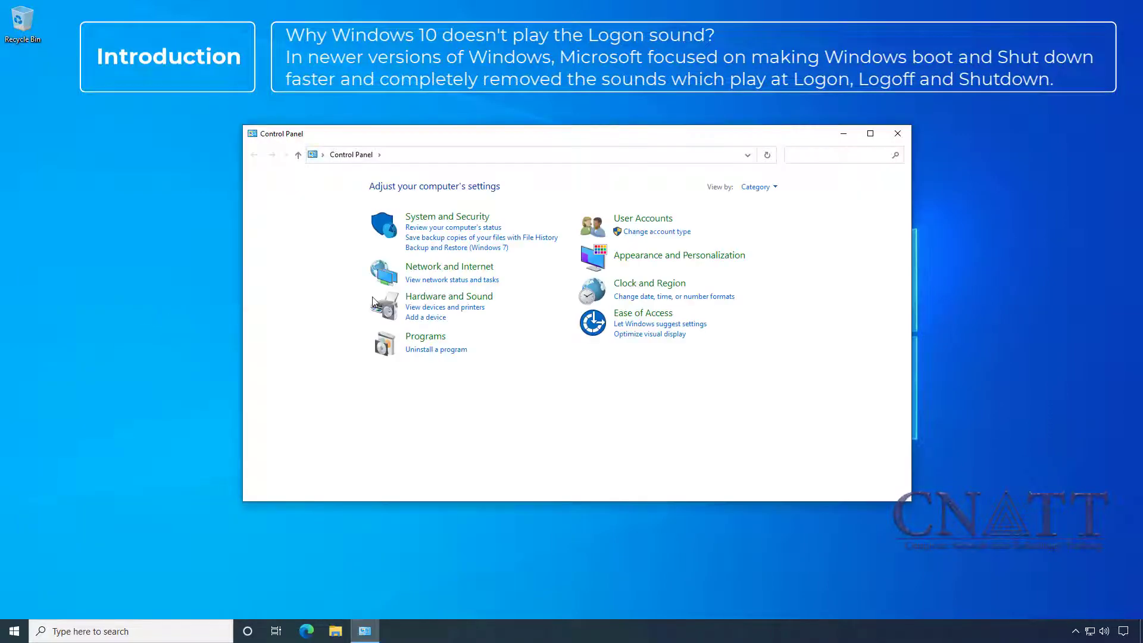
left_click(424, 296)
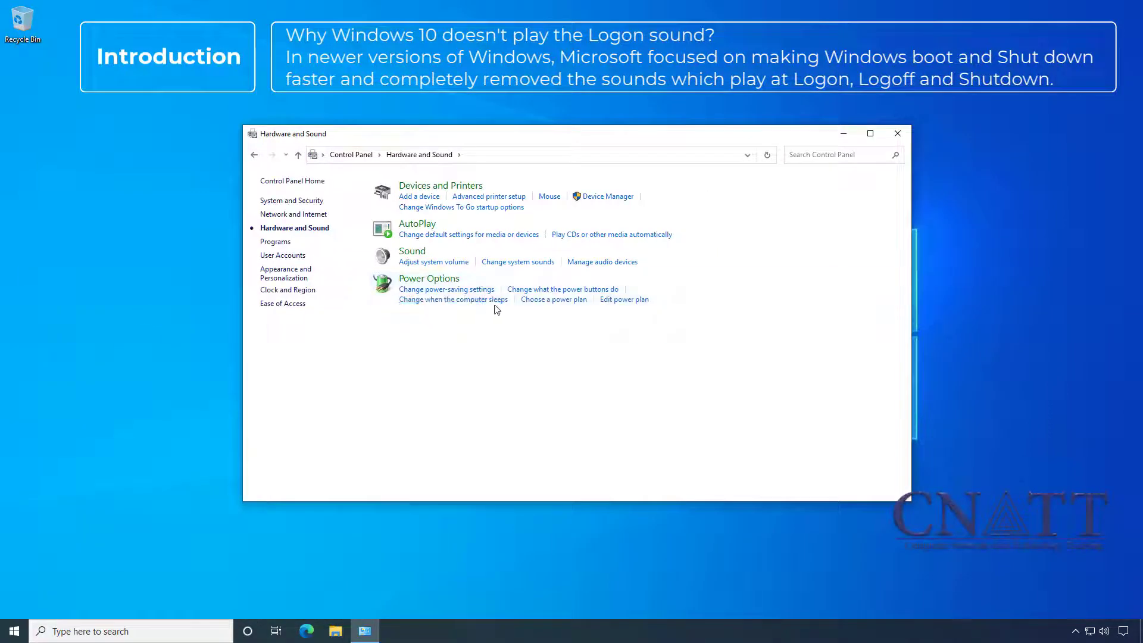
left_click(518, 262)
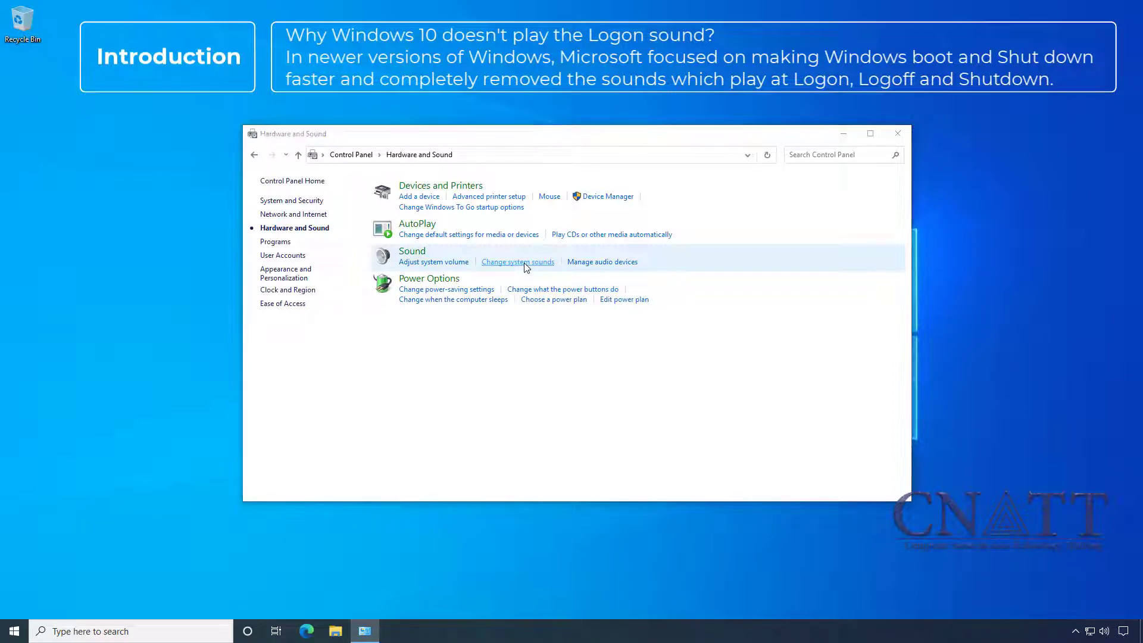
left_click_drag(210, 97, 199, 186)
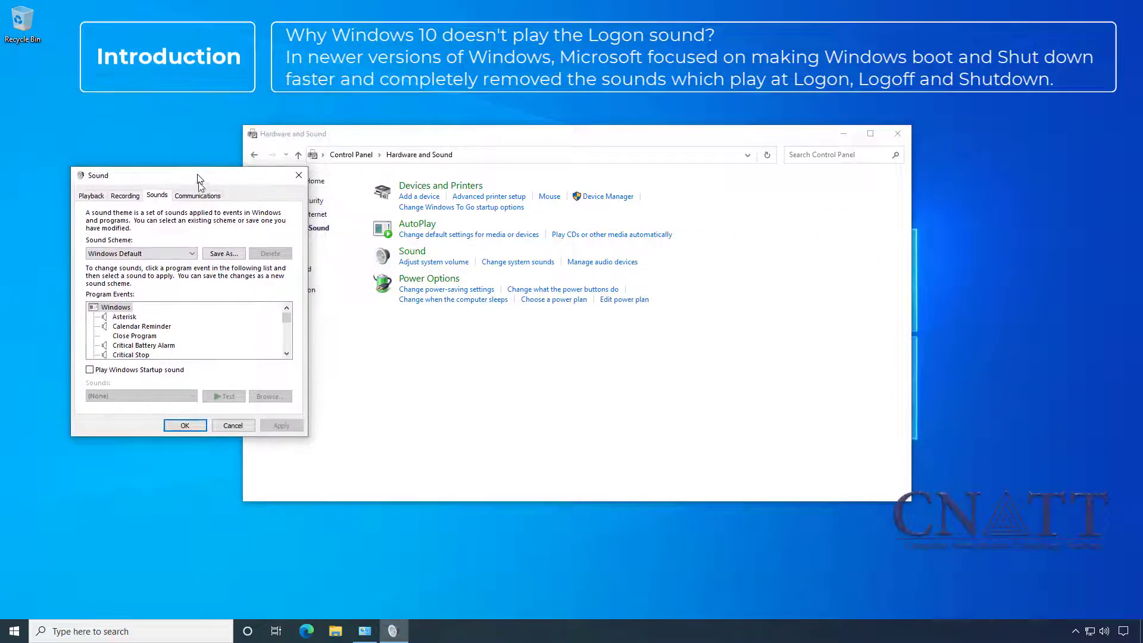
- Examine the whole Program Events list for logon, logoff and shutdown sound events, down to the Windows Speech Recognition group
left_click(287, 355)
left_click(321, 397)
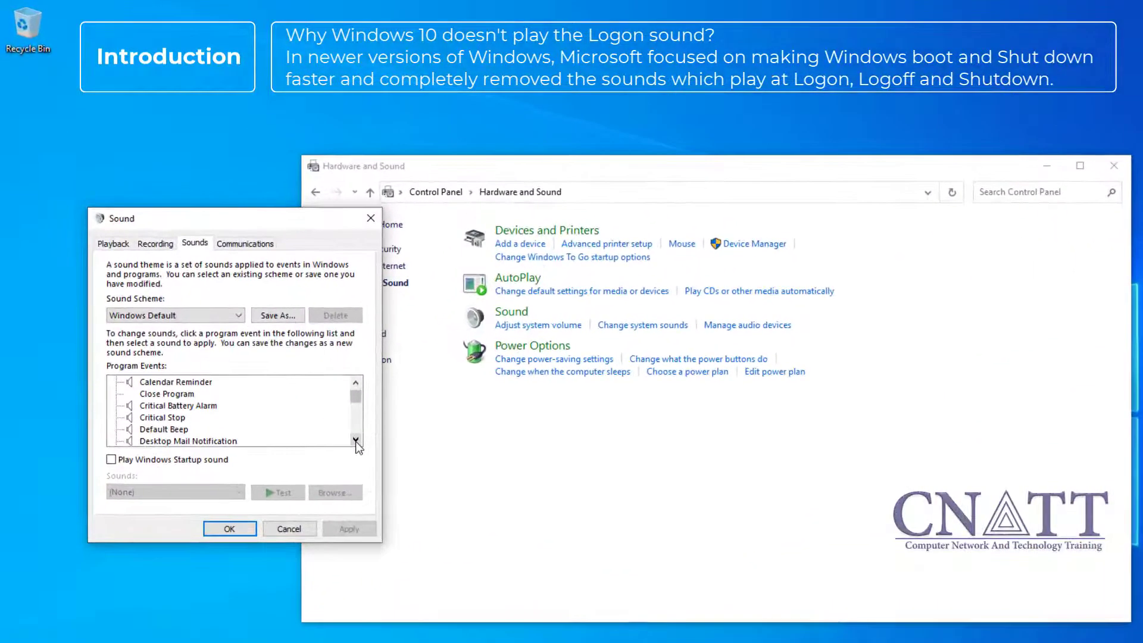
left_click(321, 397)
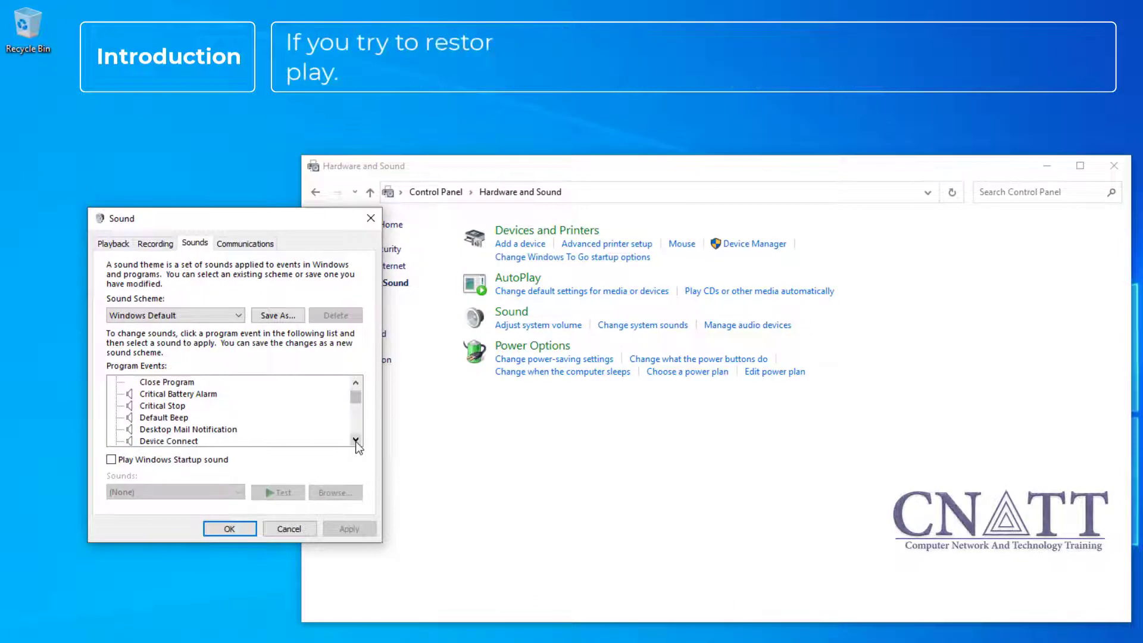
left_click(355, 441)
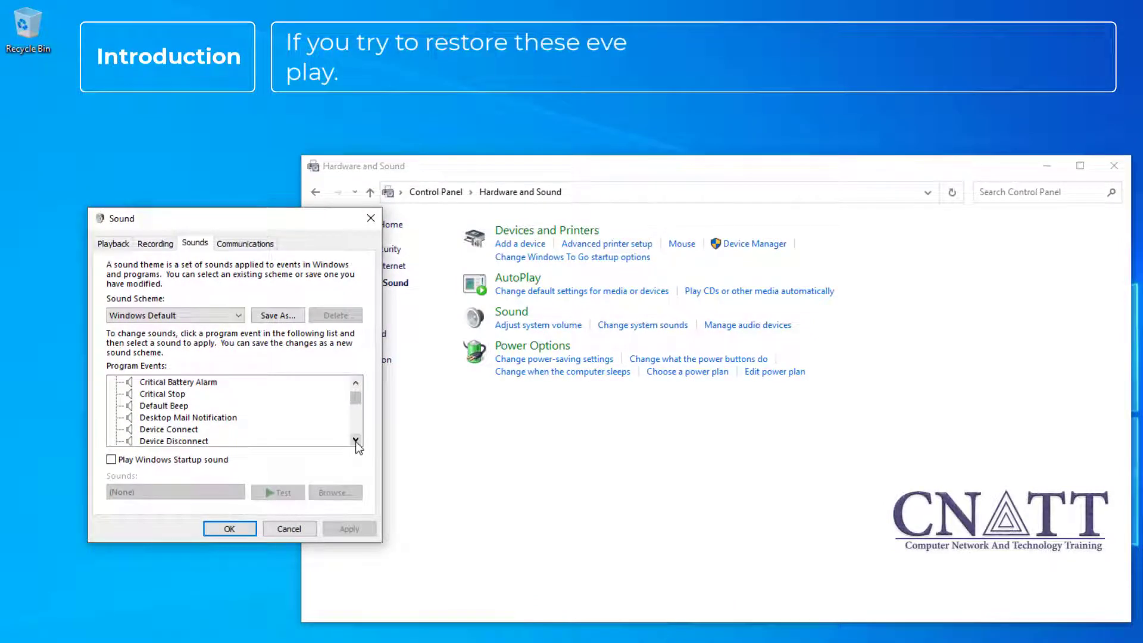
left_click(355, 441)
left_click(355, 441)
left_click(355, 440)
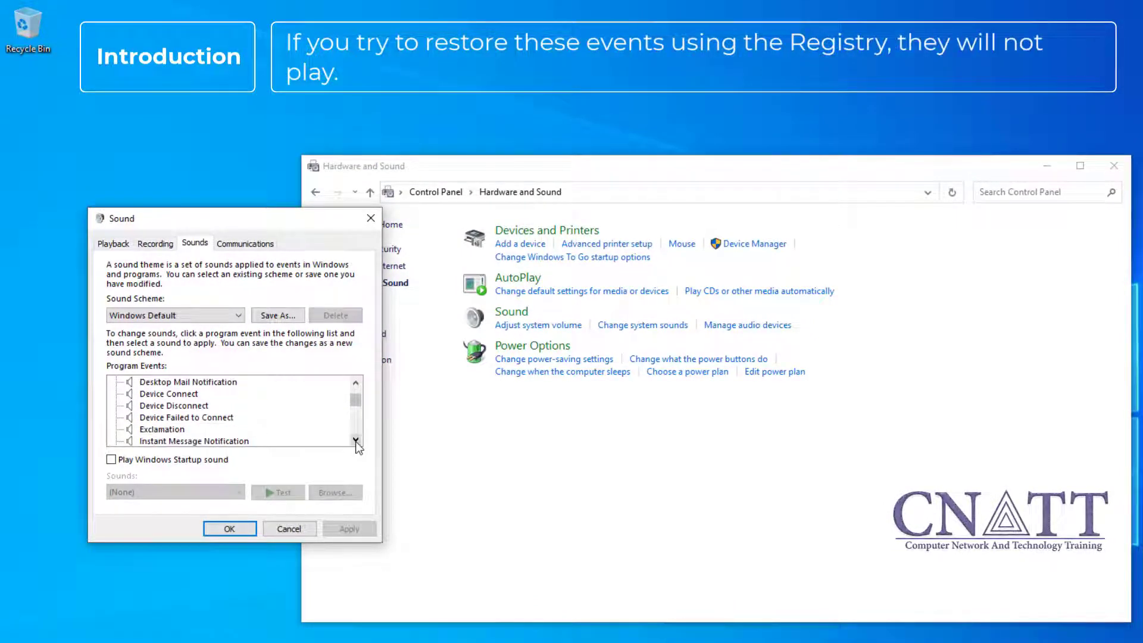
left_click(355, 440)
left_click(356, 440)
left_click(356, 441)
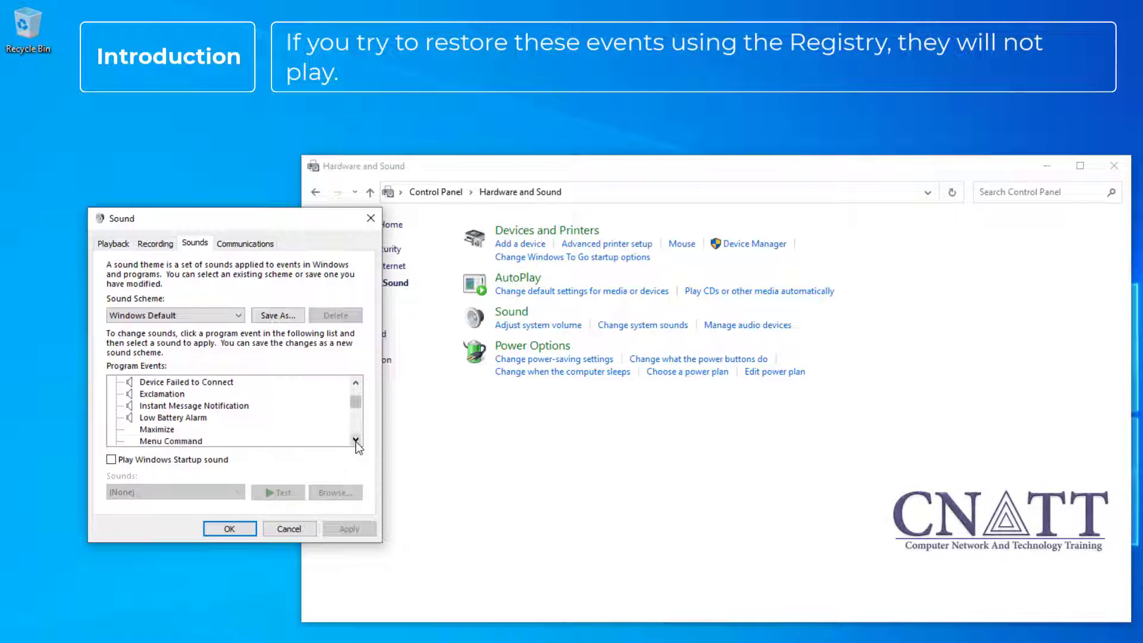
left_click(356, 440)
left_click(355, 441)
left_click(355, 440)
left_click(356, 441)
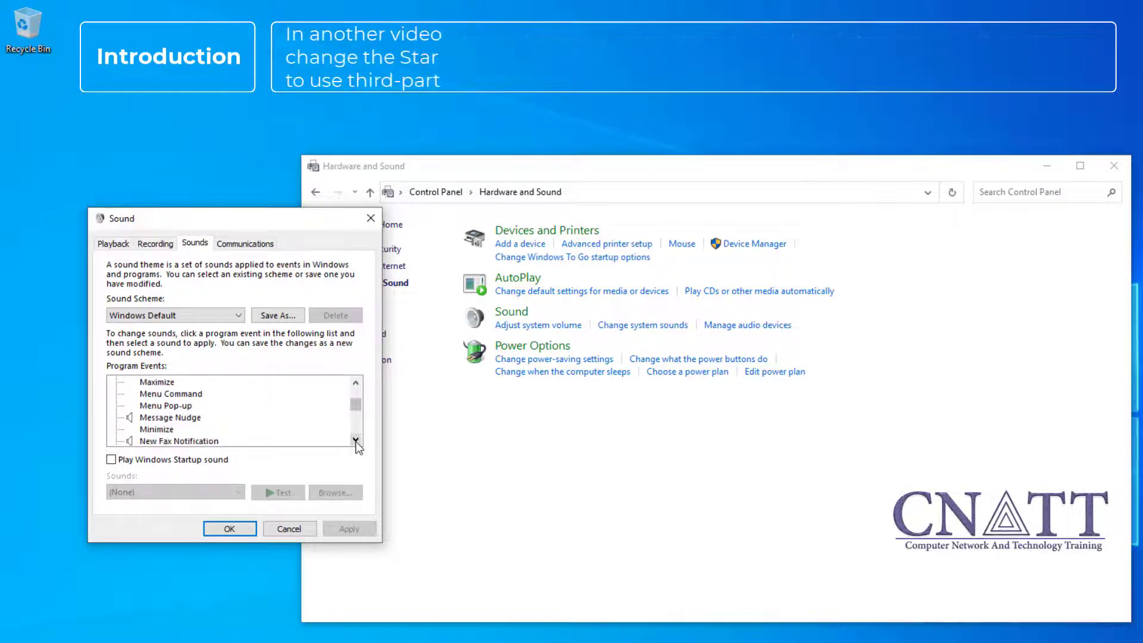
left_click(355, 441)
left_click(356, 441)
left_click(356, 441)
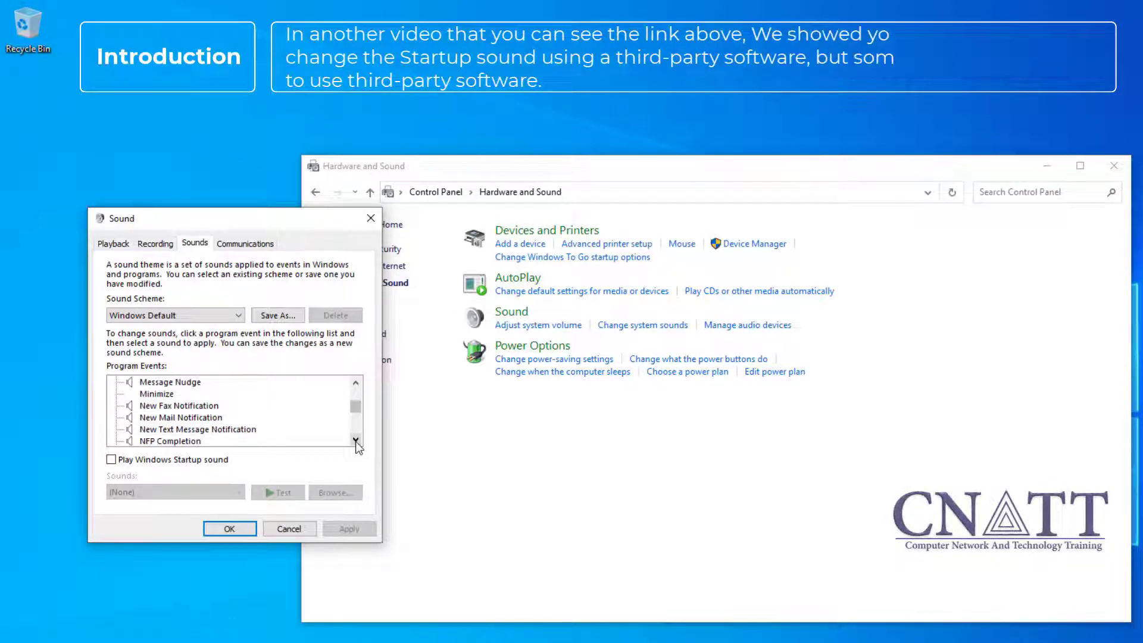
left_click(355, 441)
left_click(356, 441)
left_click(355, 441)
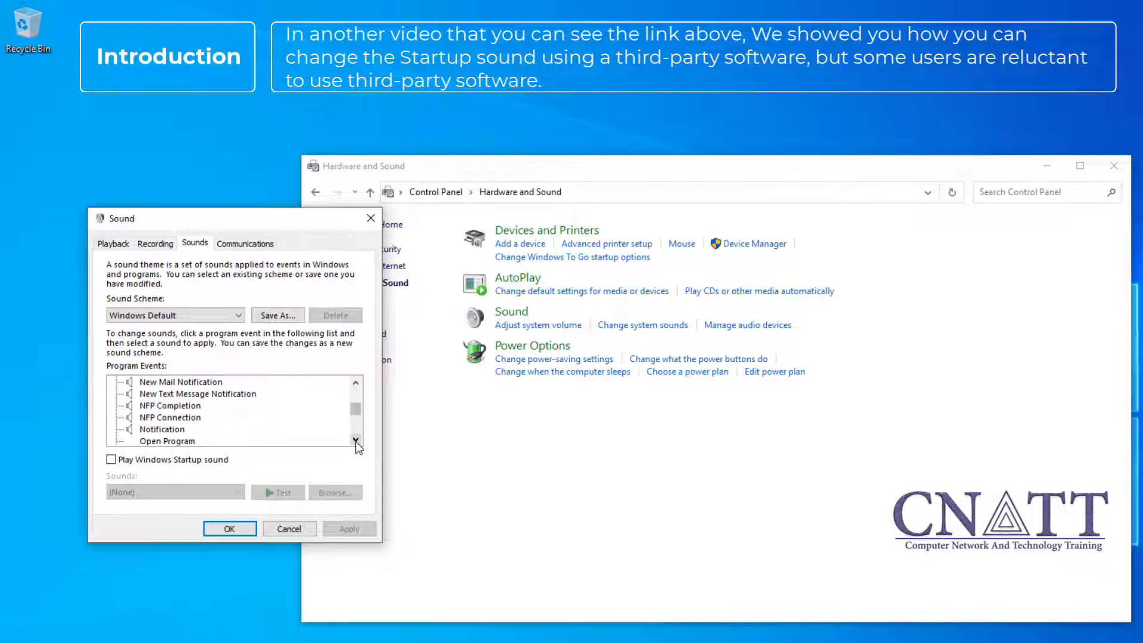
left_click(355, 441)
left_click(356, 441)
left_click(356, 441)
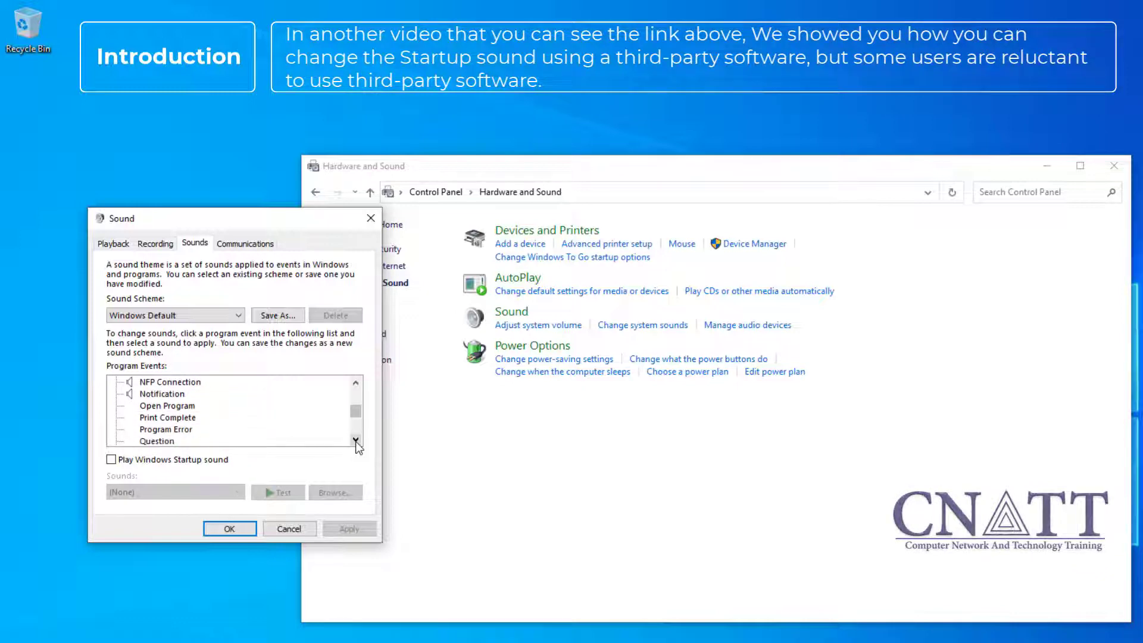
left_click(356, 440)
left_click(356, 441)
left_click(355, 440)
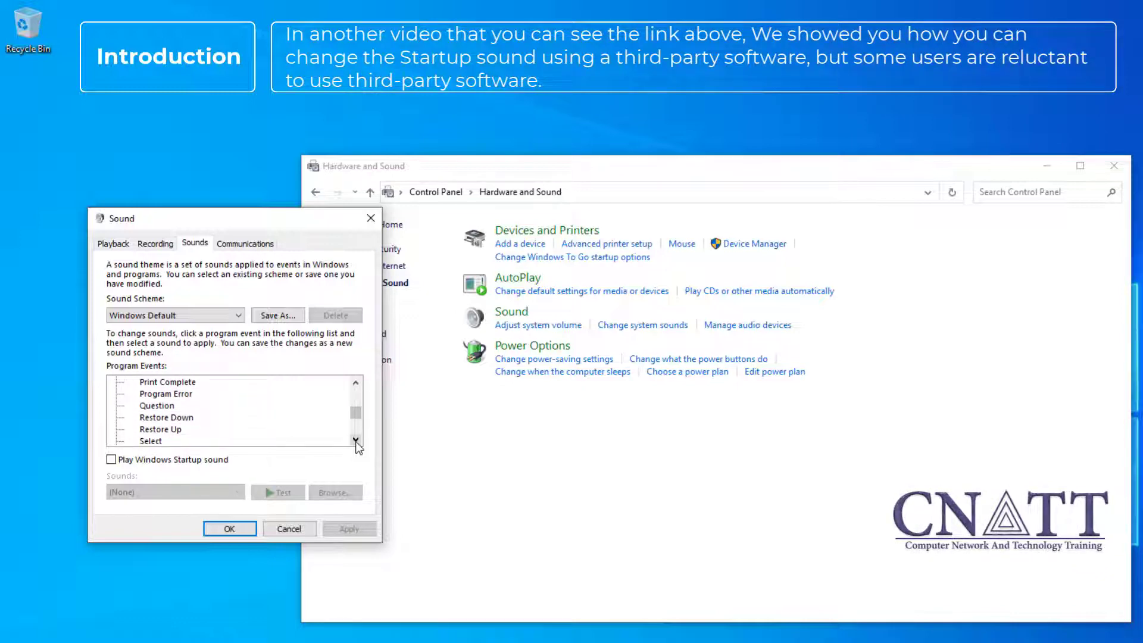
left_click(356, 441)
left_click(356, 441)
left_click(355, 440)
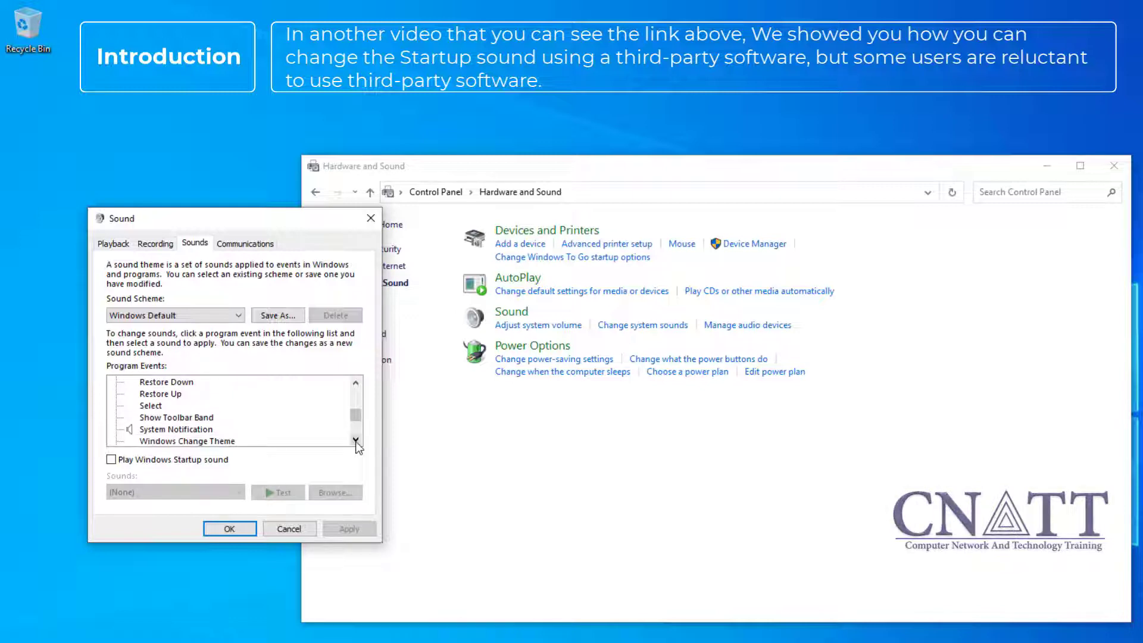
left_click(355, 441)
left_click(355, 441)
left_click(356, 440)
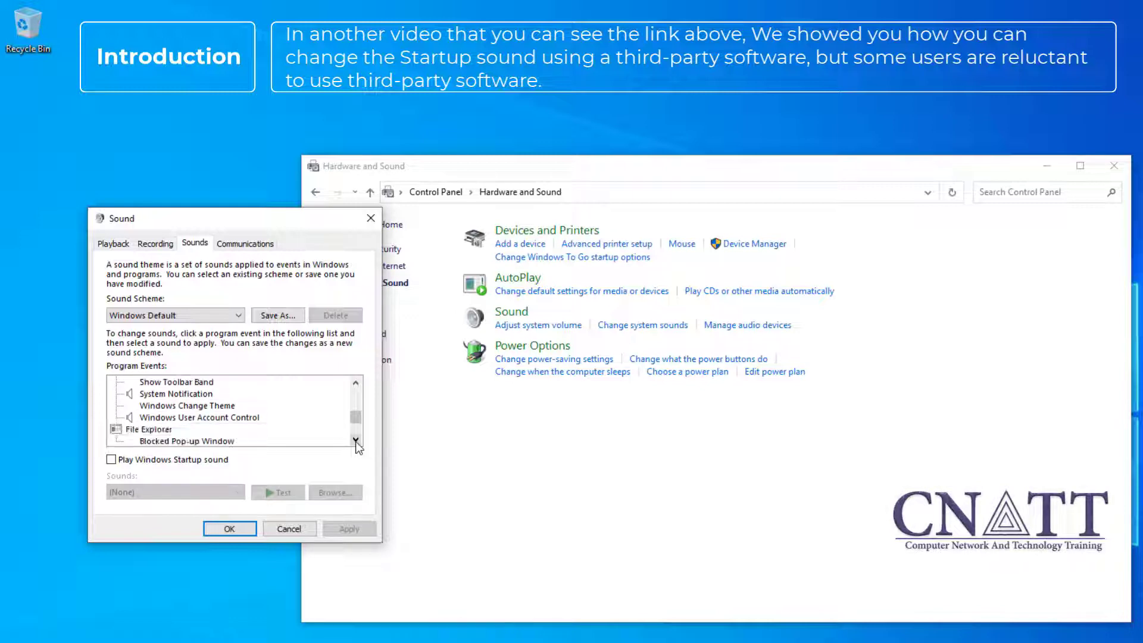
left_click(356, 441)
left_click(356, 441)
left_click(355, 441)
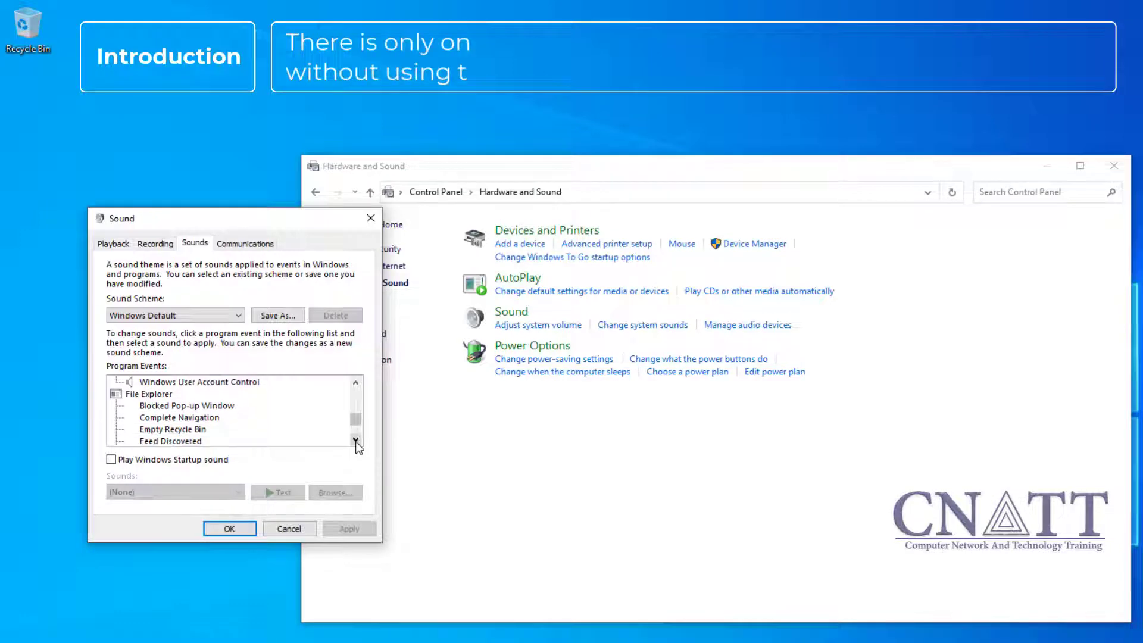
left_click(355, 441)
left_click(356, 440)
left_click(355, 440)
left_click(356, 441)
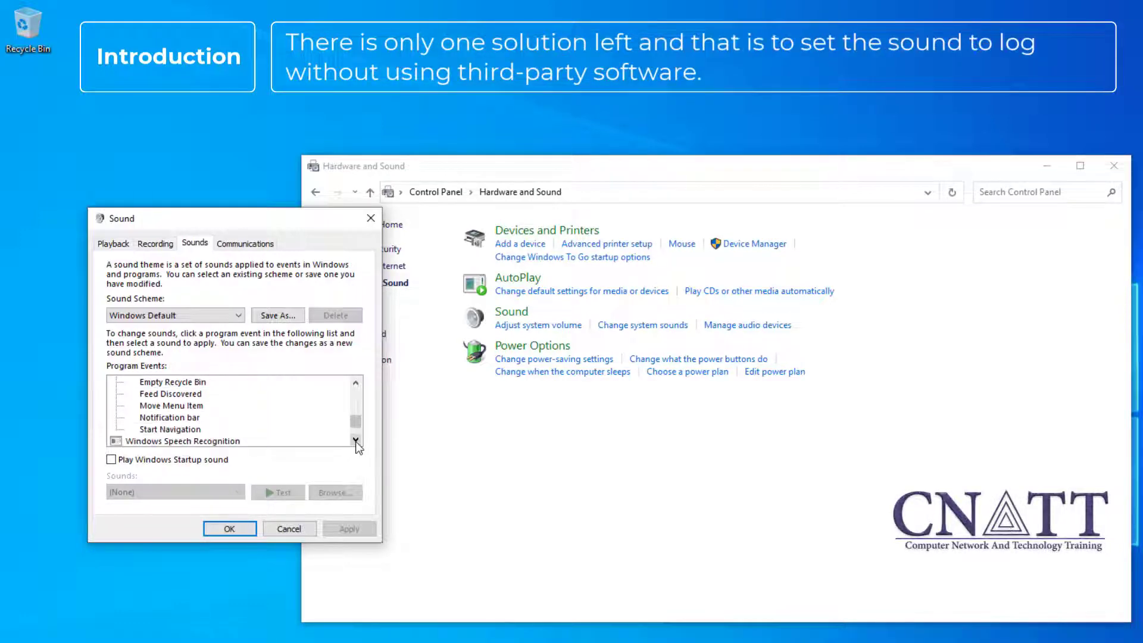
left_click(355, 441)
left_click(356, 440)
left_click(355, 440)
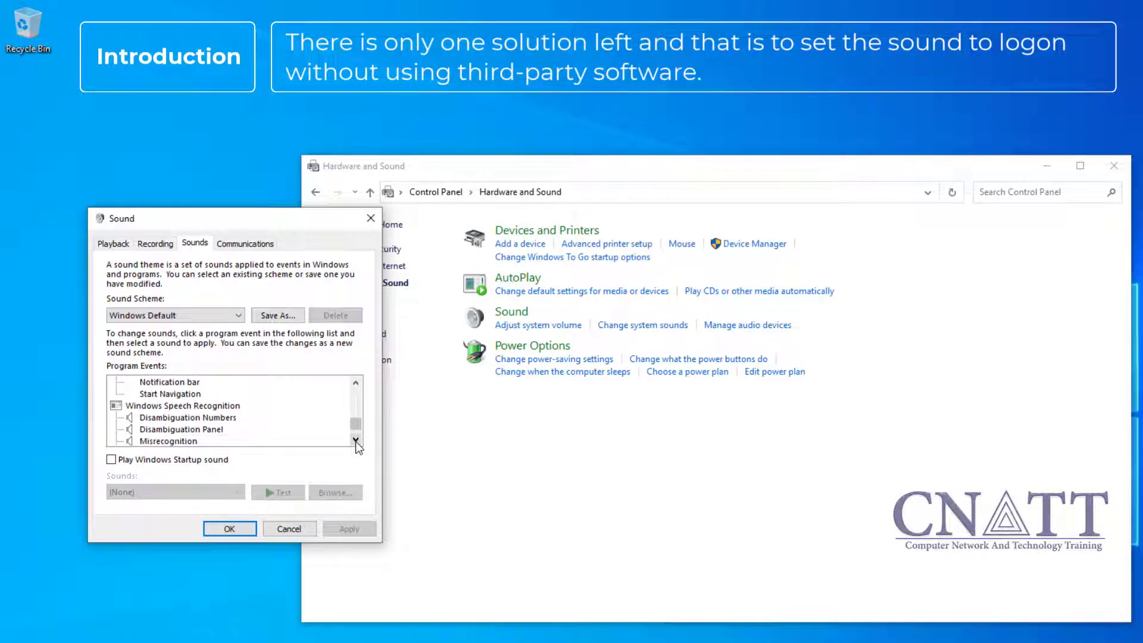
left_click(356, 440)
left_click(356, 441)
left_click(356, 441)
left_click(355, 440)
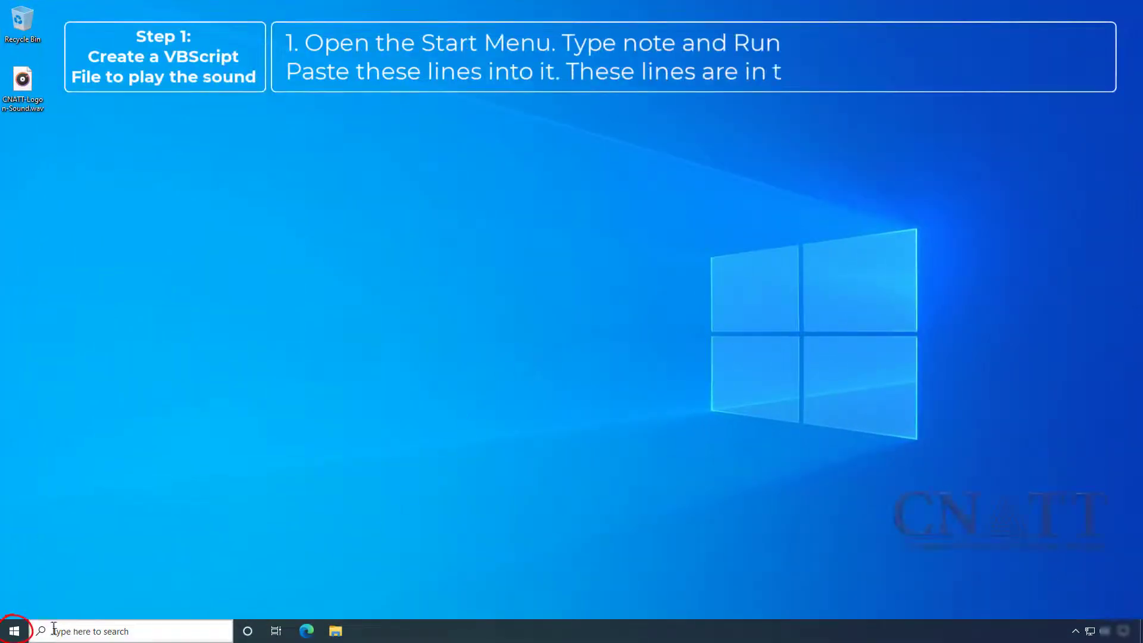
- Run Notepad as administrator and paste in the VBScript lines that play C:\Windows\Media\LogonSound.wav
left_click(16, 633)
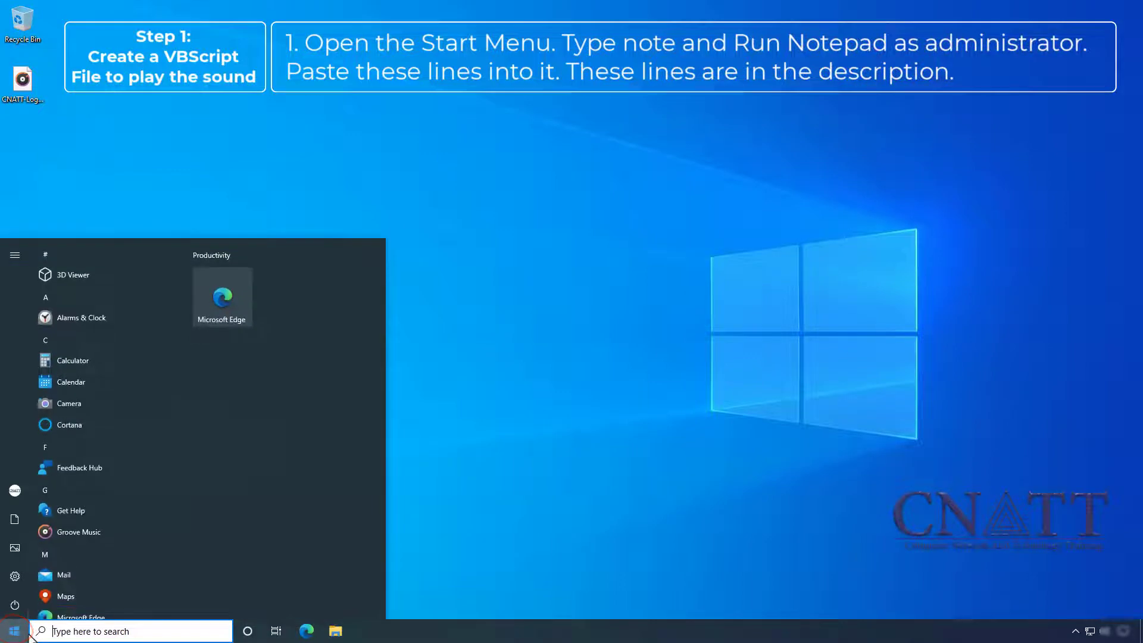
type("note")
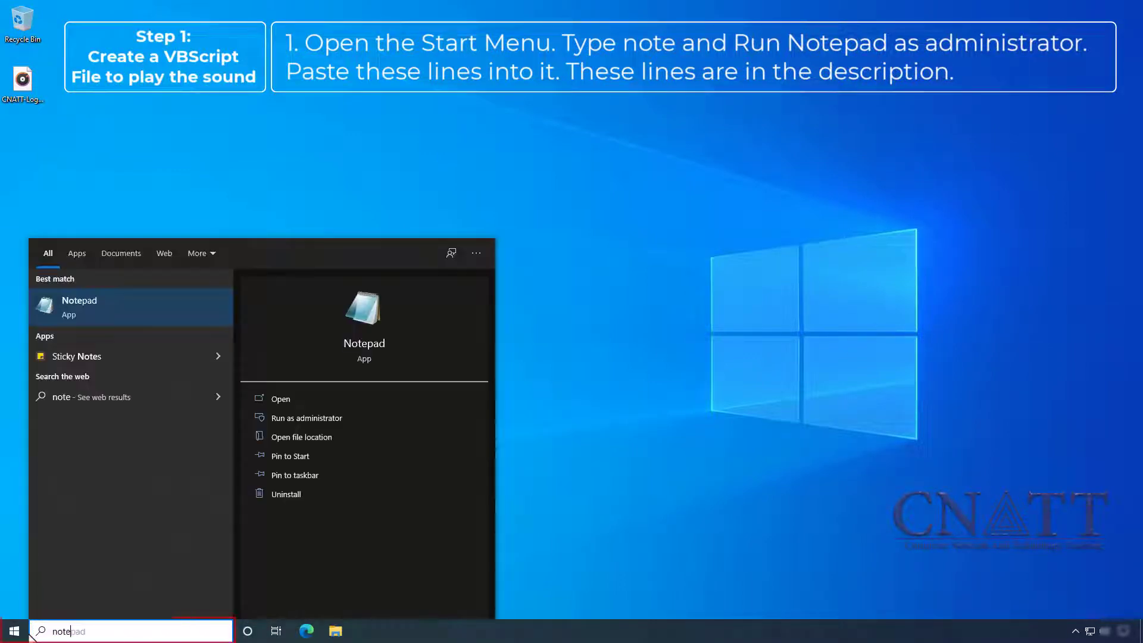
right_click(221, 302)
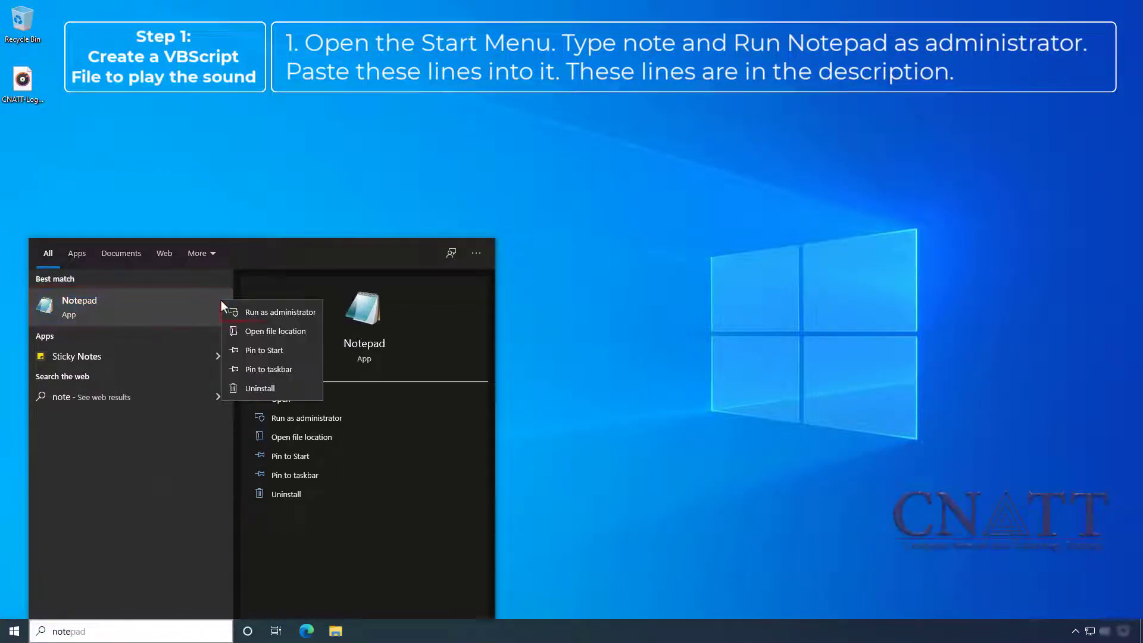
left_click(293, 322)
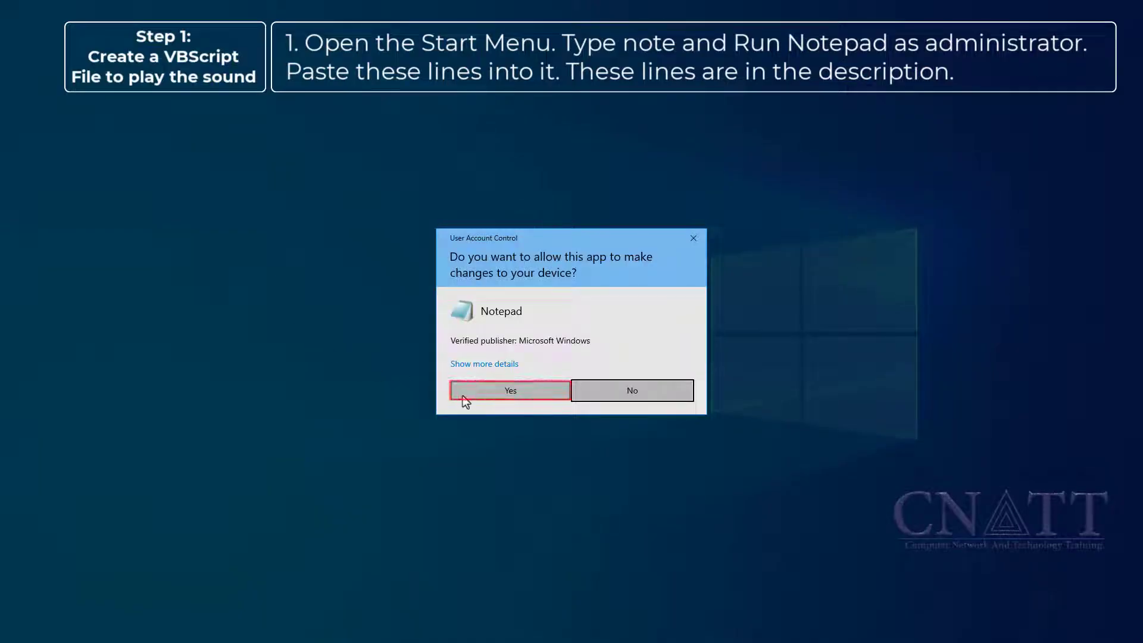
left_click(462, 395)
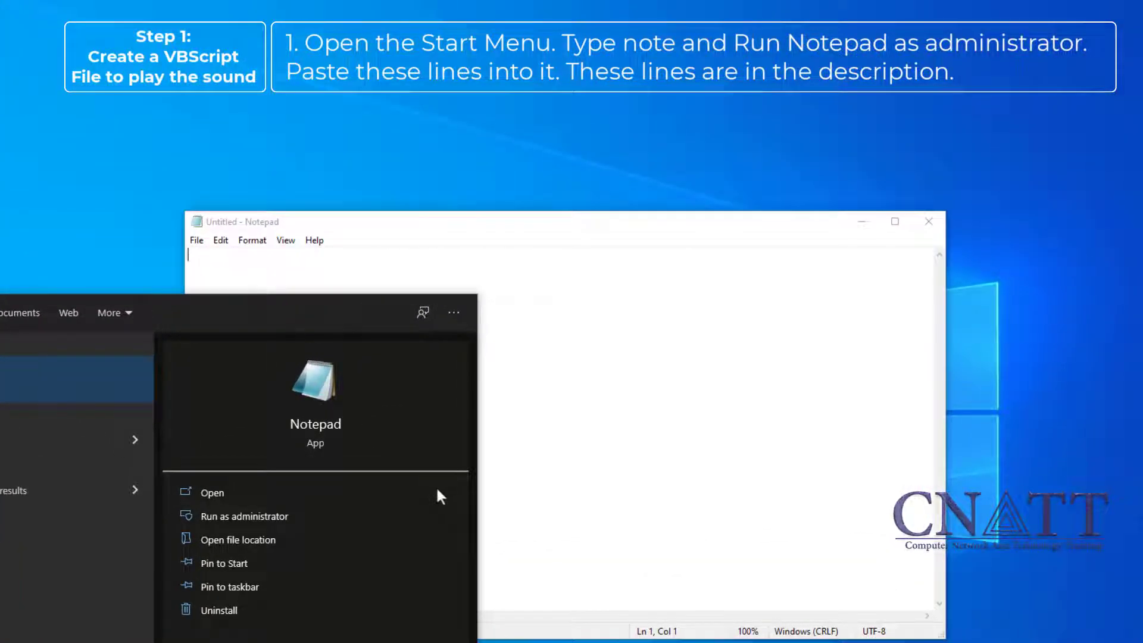
left_click(220, 240)
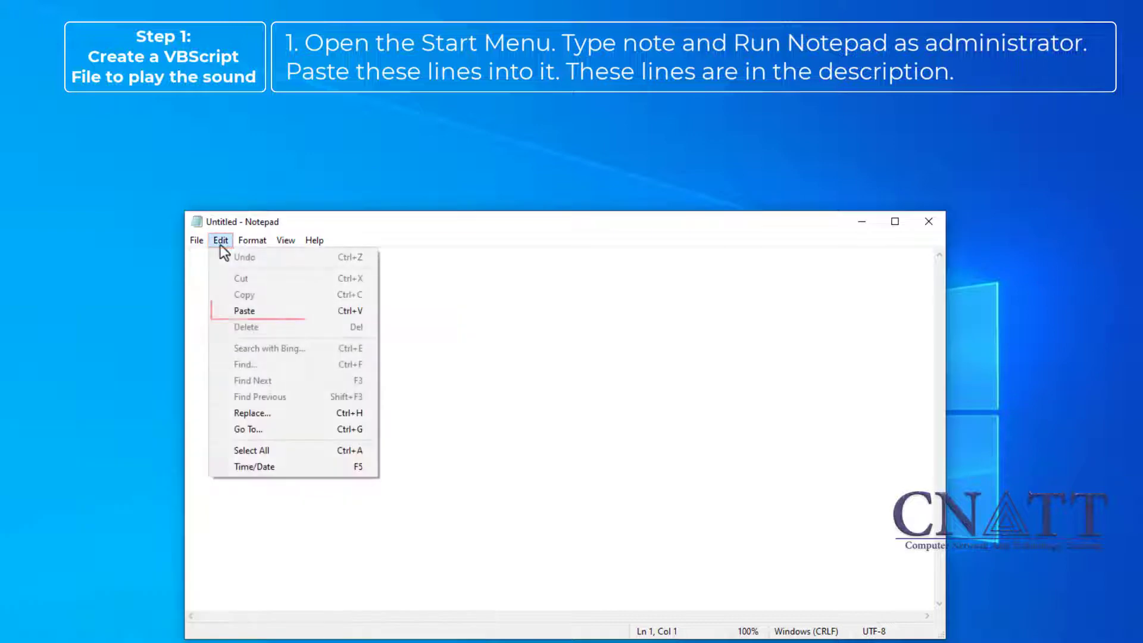
left_click(227, 310)
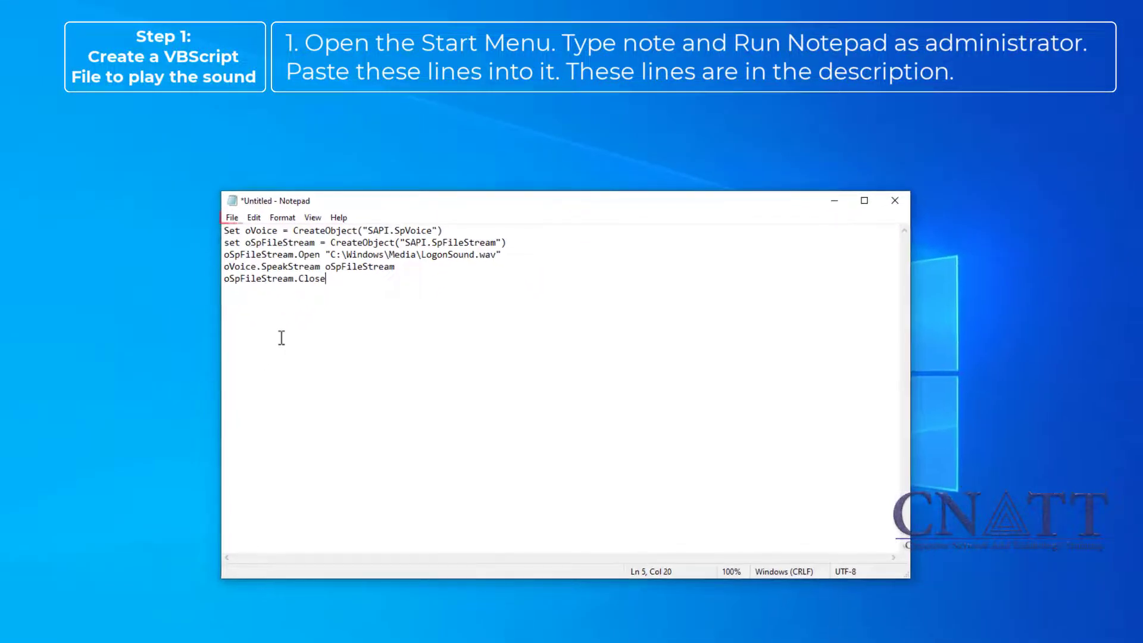
- Start saving the script as a new file and browse to the C:\Windows\Media folder as its destination
left_click(233, 220)
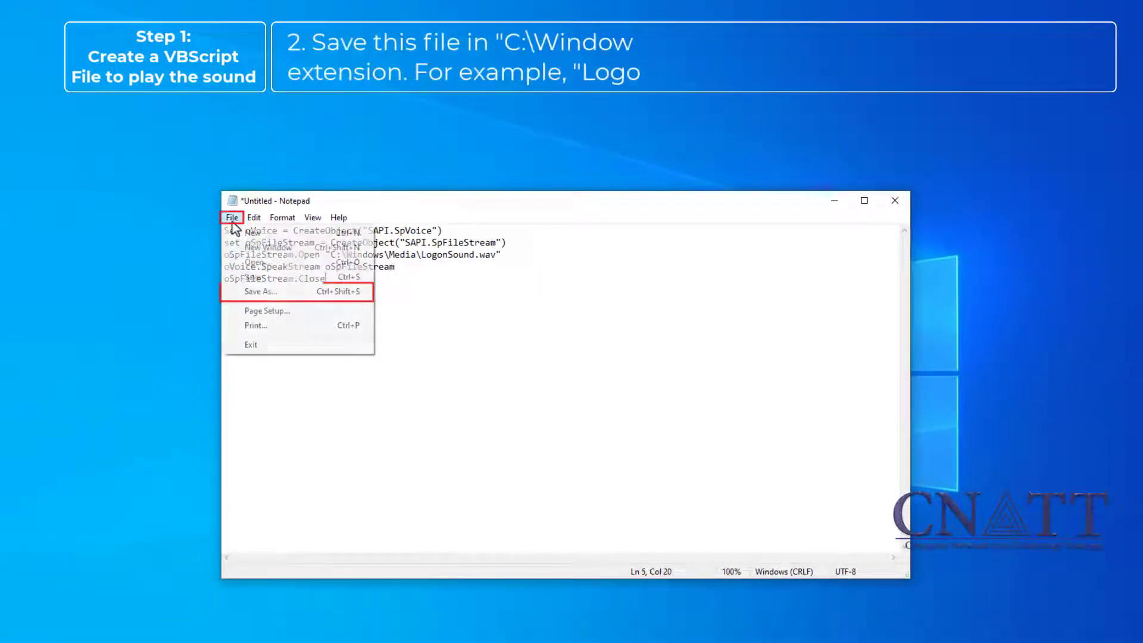
left_click(288, 294)
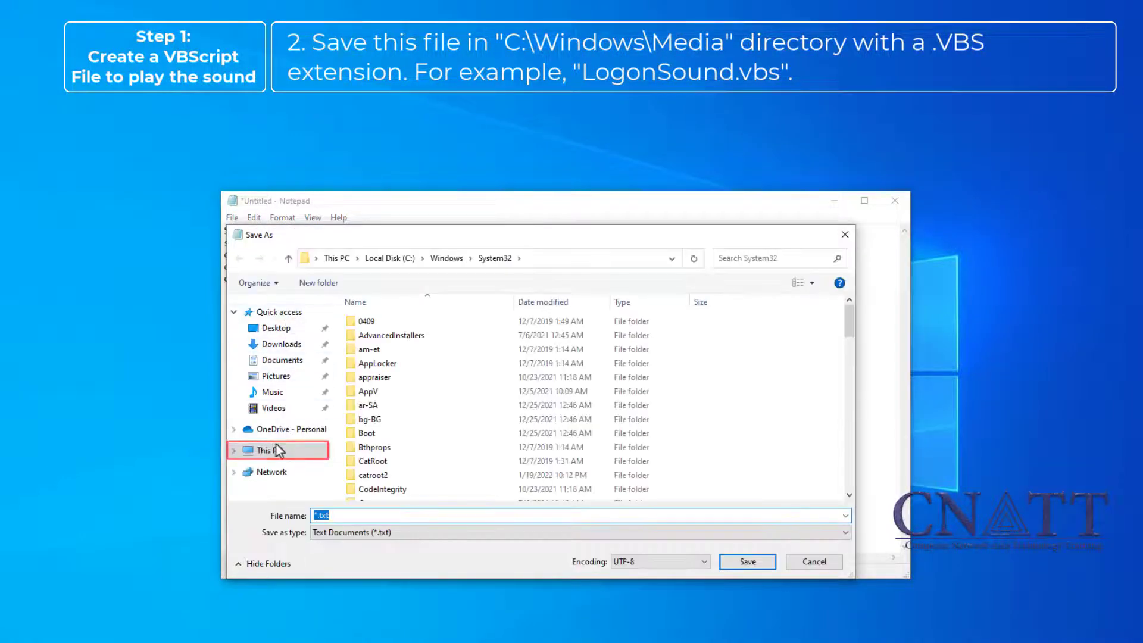
left_click(278, 451)
double_click(402, 468)
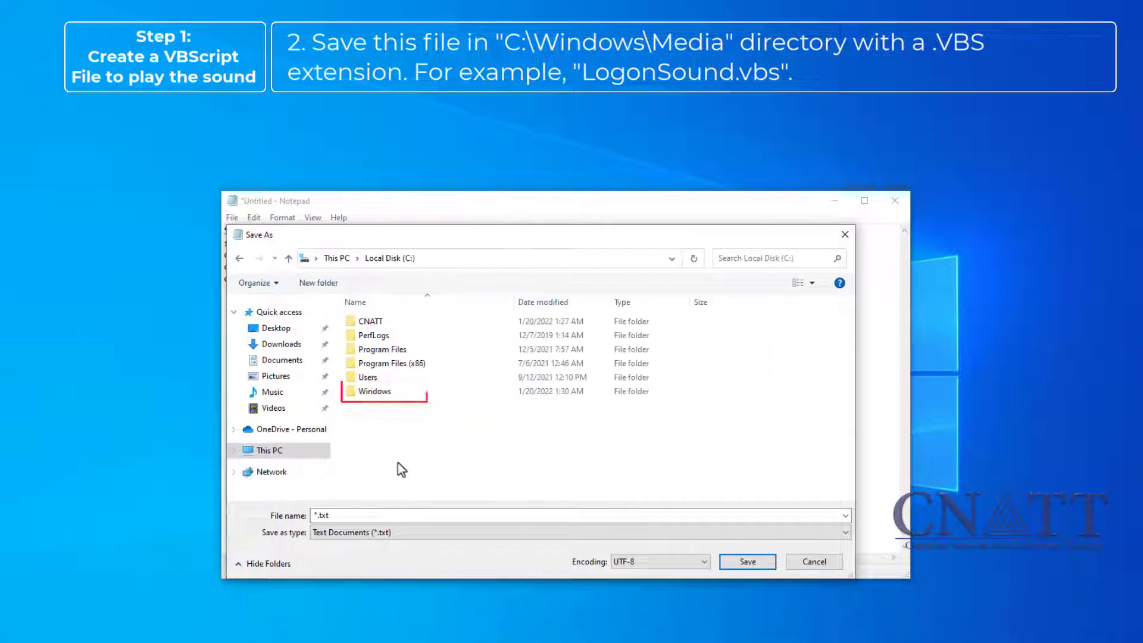
double_click(373, 392)
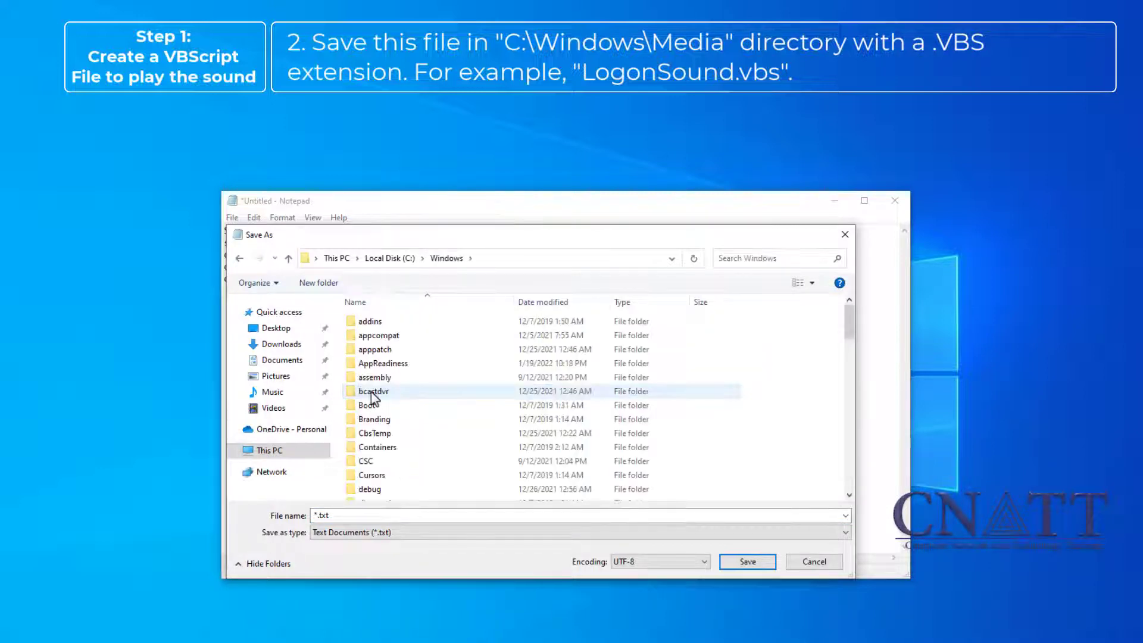
scroll(372, 392, "down", 10)
left_click(375, 318)
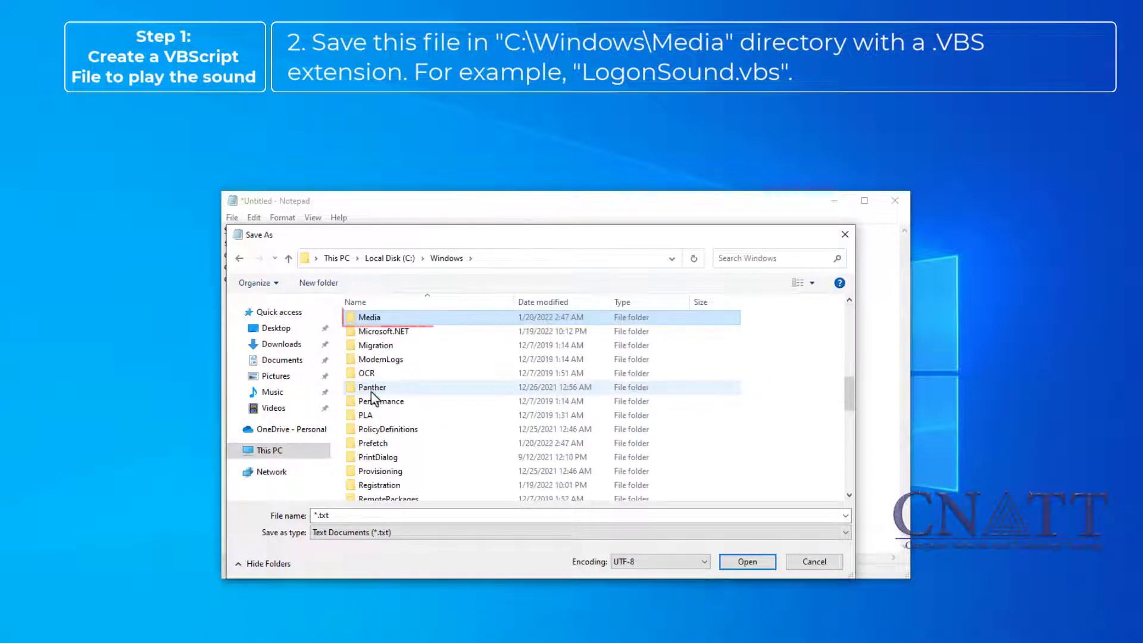
double_click(382, 321)
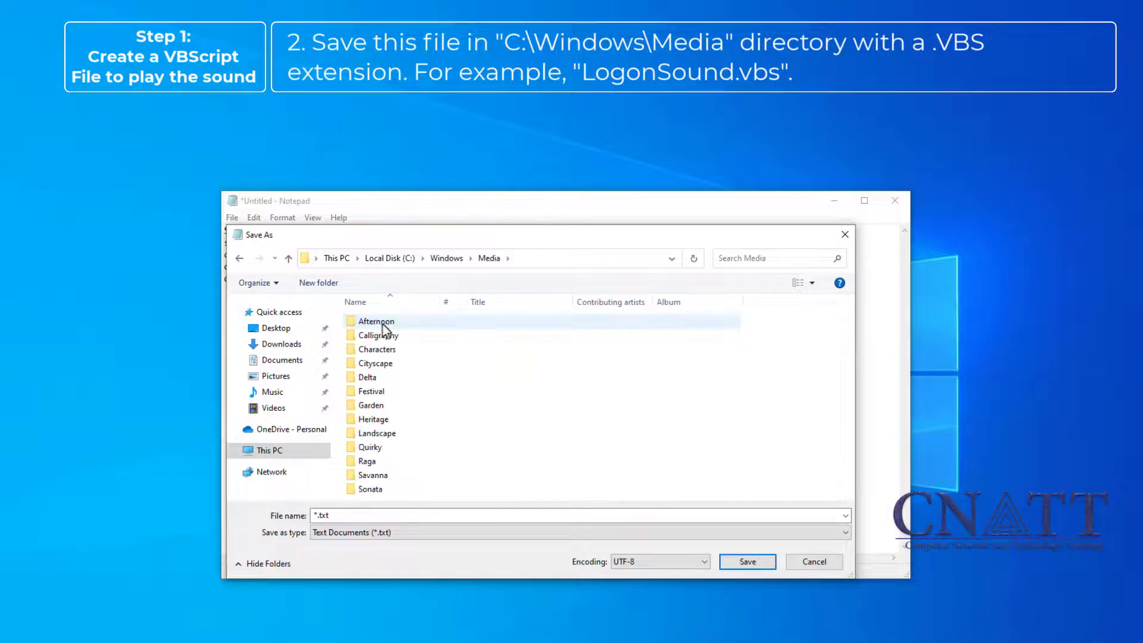
- Name the file "LogonSound.vbs", including the quotation marks, and save it in the Media folder
double_click(359, 514)
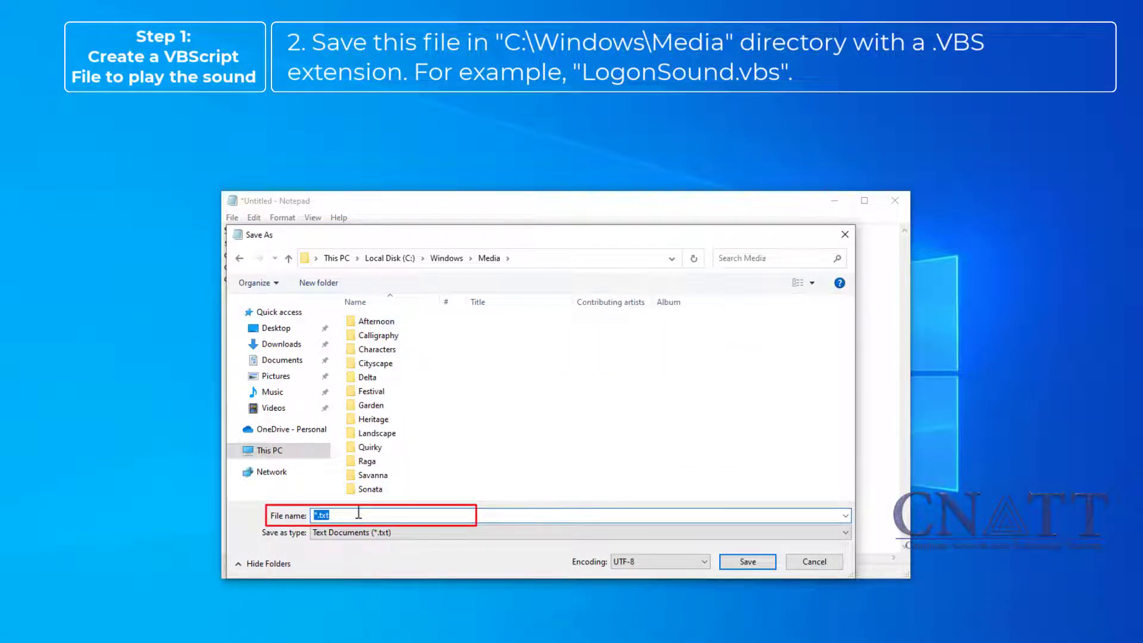
type("\"Lo")
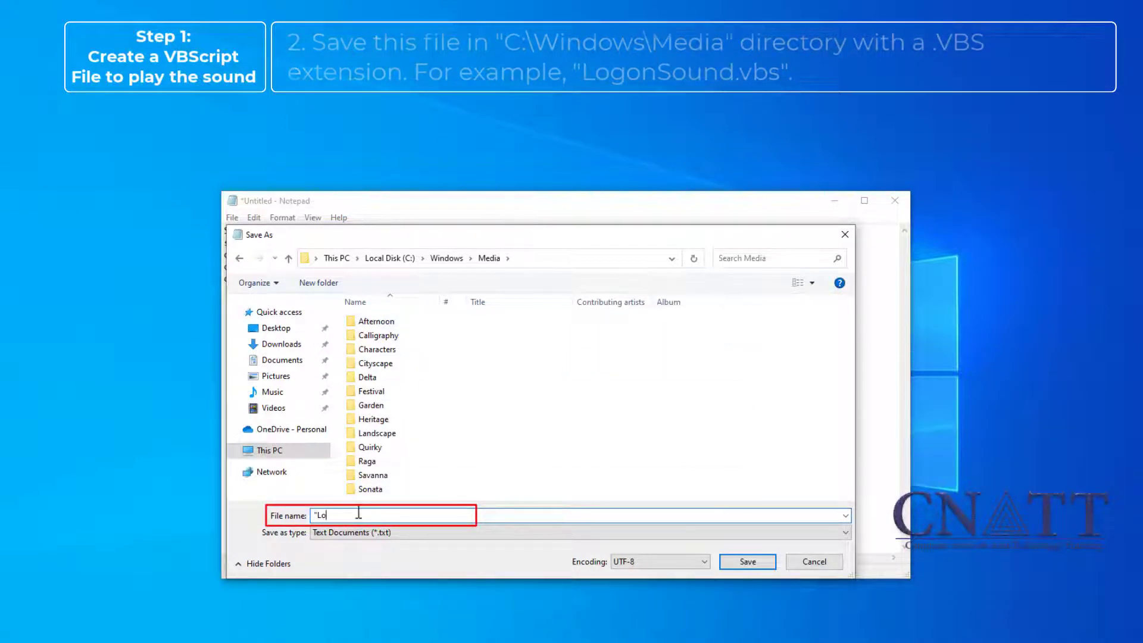
type("gonSound.vbs\"")
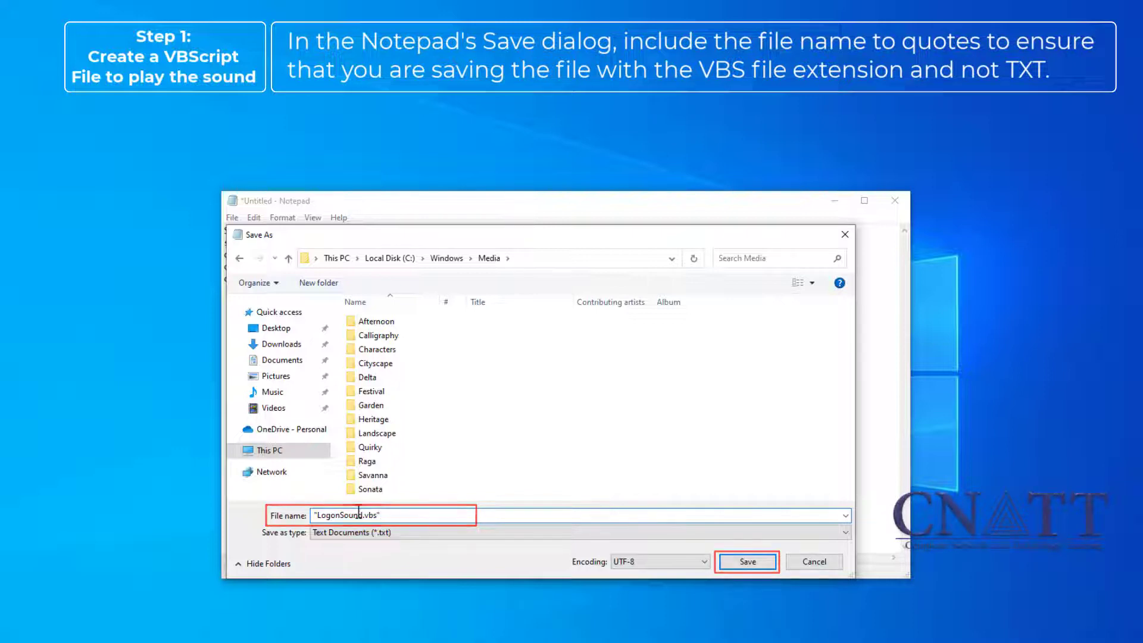
left_click(728, 566)
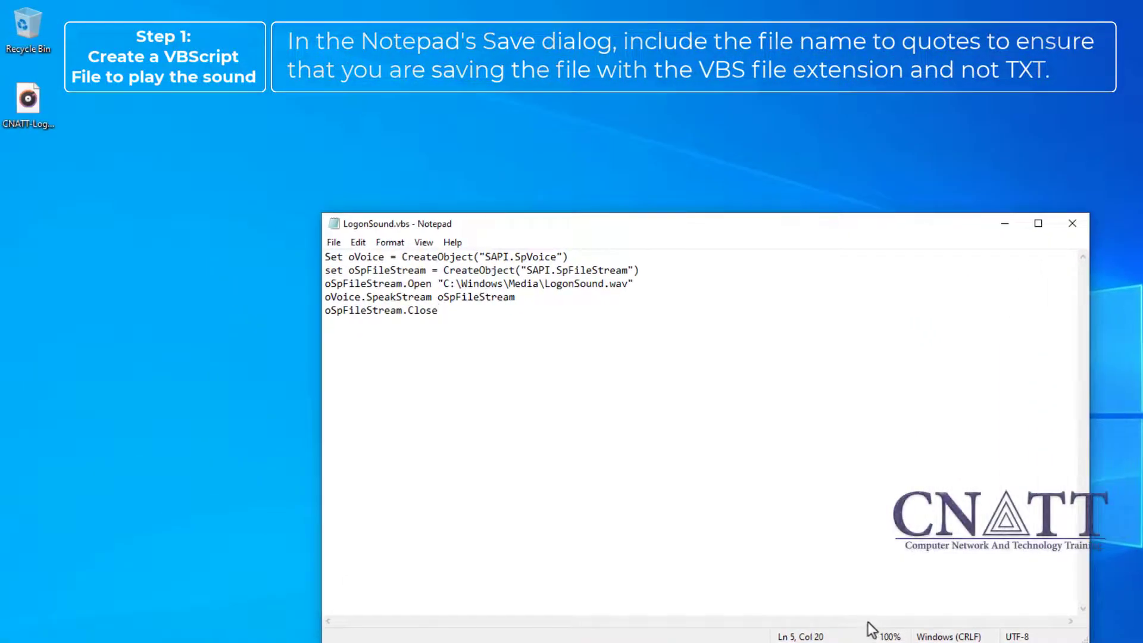
- Rename the prepared WAV file on the desktop to LogonSound.wav
left_click(34, 125)
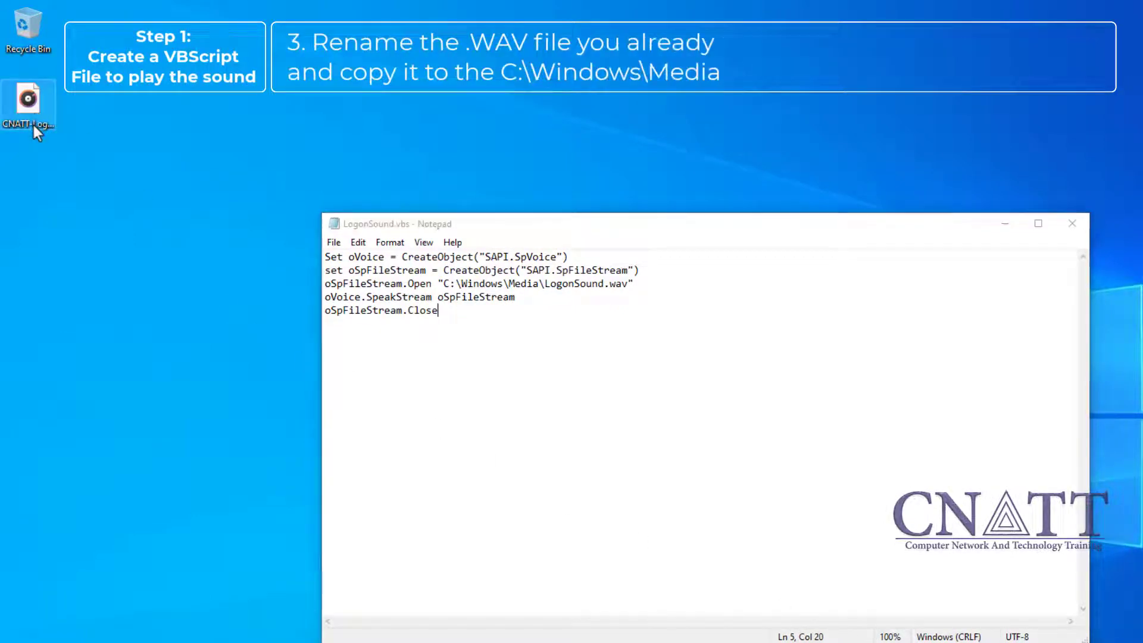
right_click(34, 125)
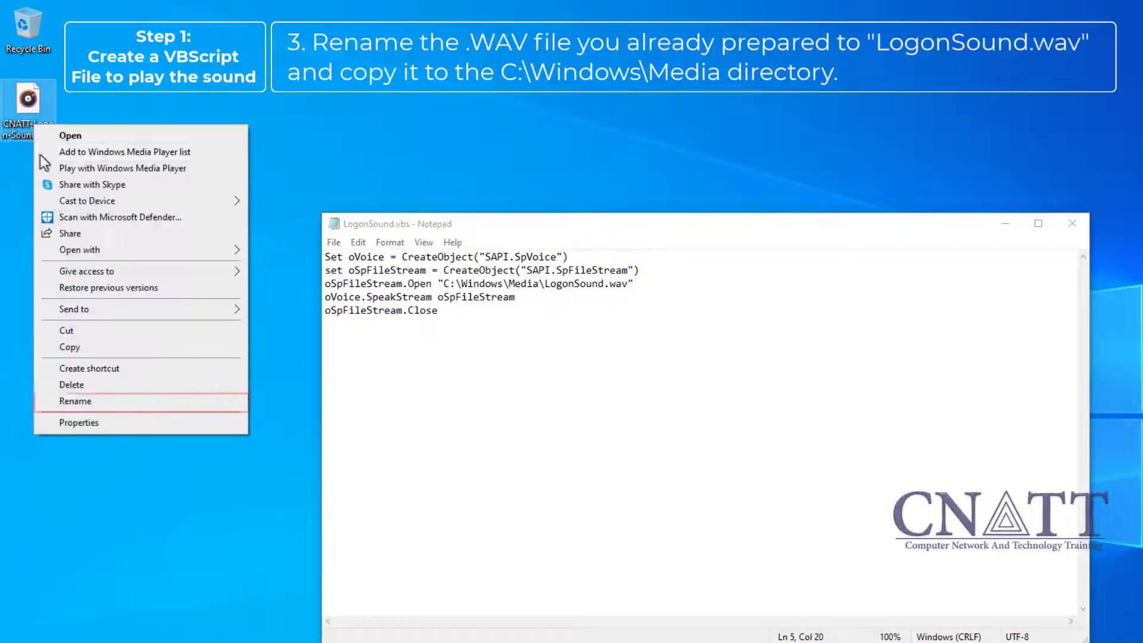
left_click(105, 401)
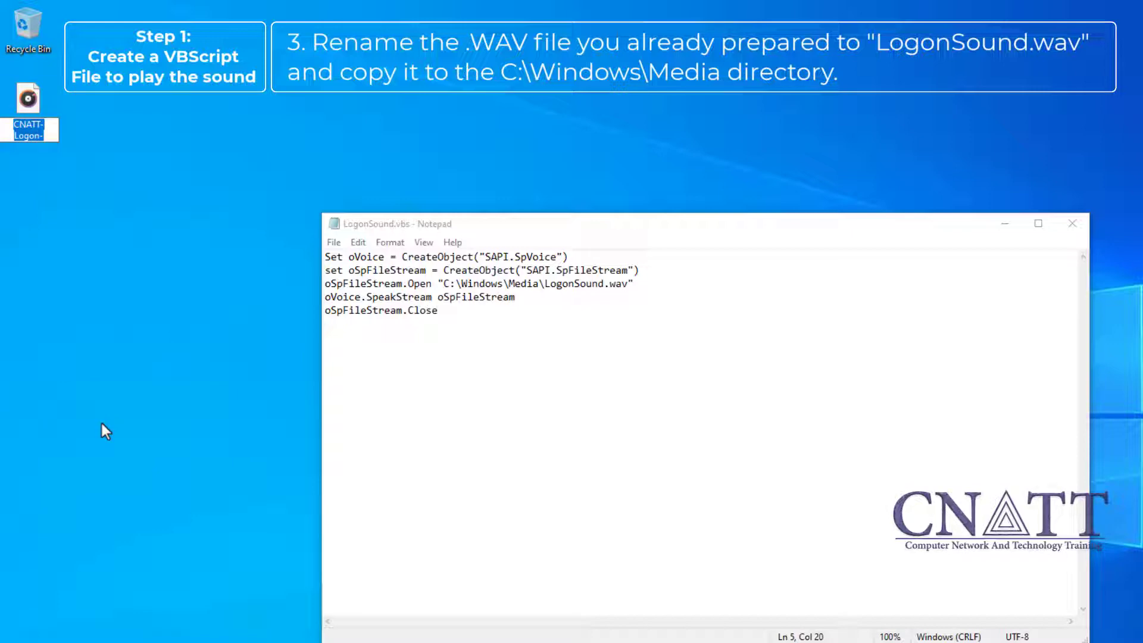
type("LogonSound.wav")
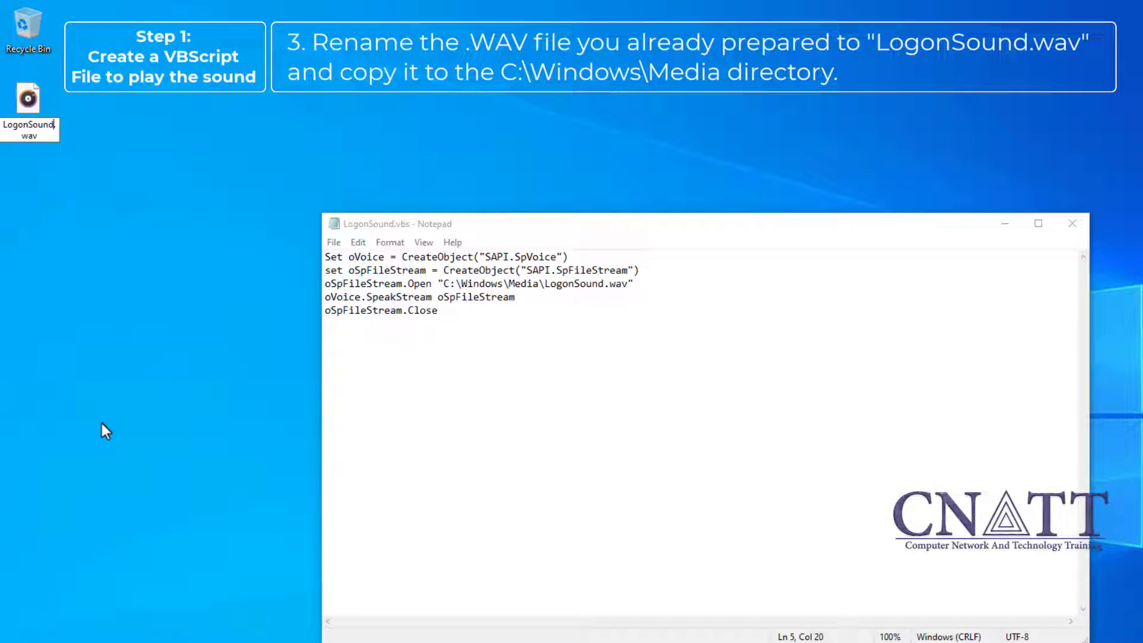
key("Return")
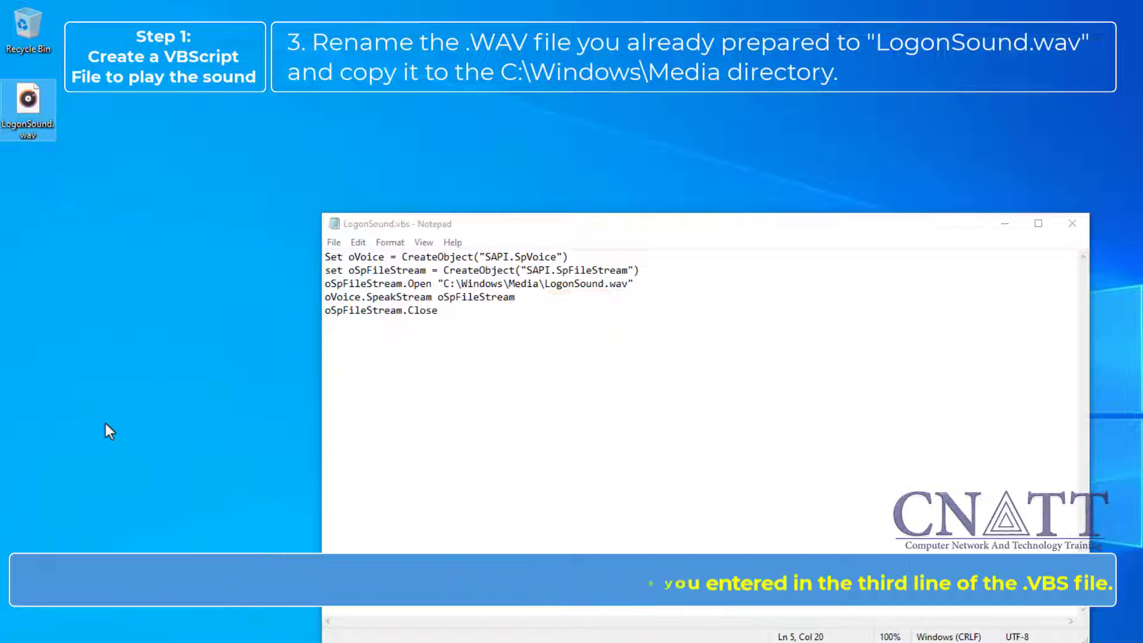
- Copy LogonSound.wav from the desktop into the C:\Windows\Media folder, granting administrator permission for the copy
right_click(24, 125)
left_click(70, 279)
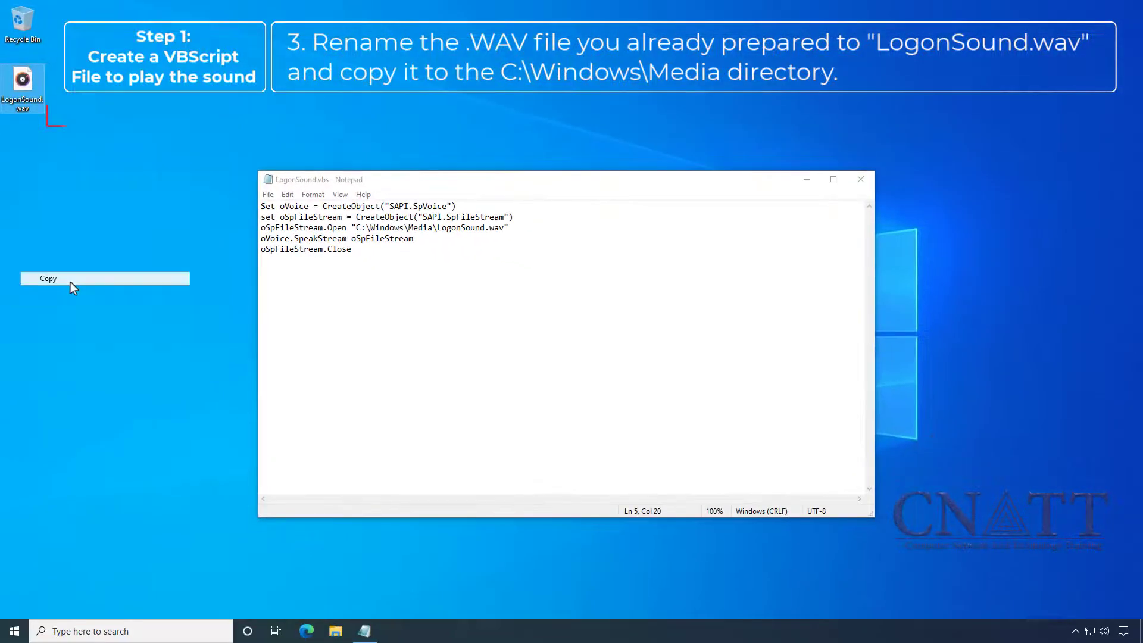
left_click(347, 635)
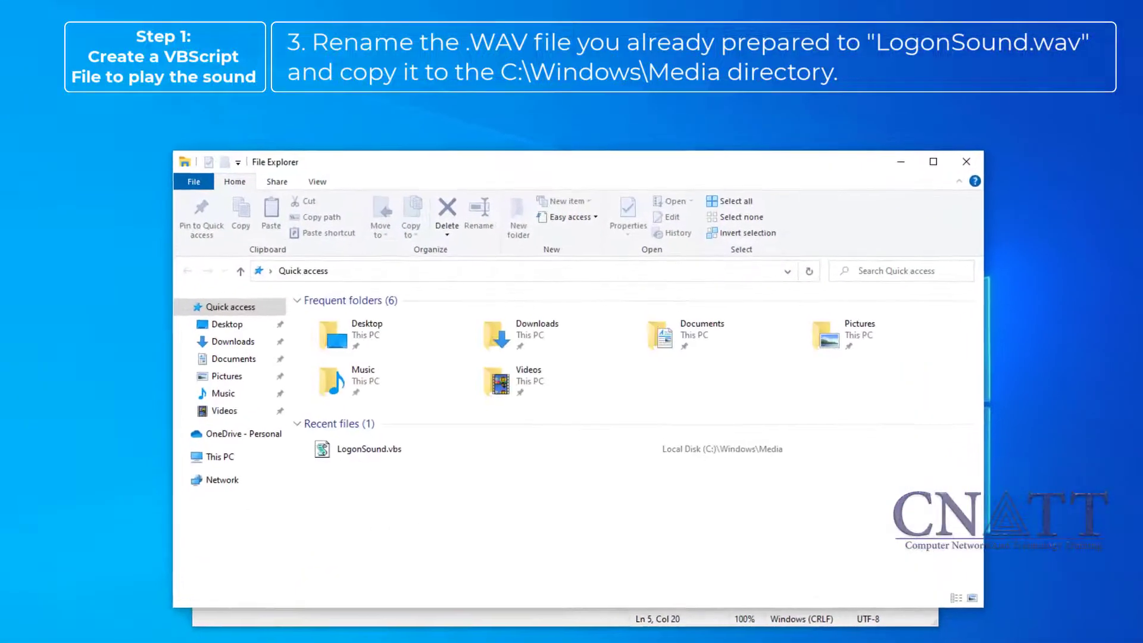
left_click(207, 468)
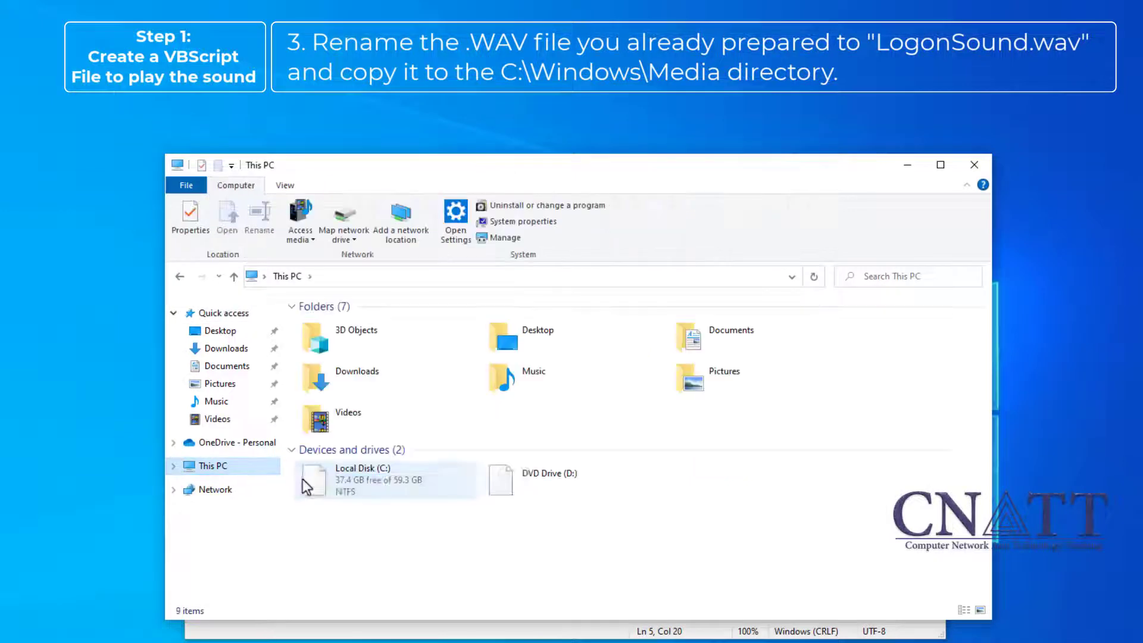
left_click(362, 481)
double_click(362, 478)
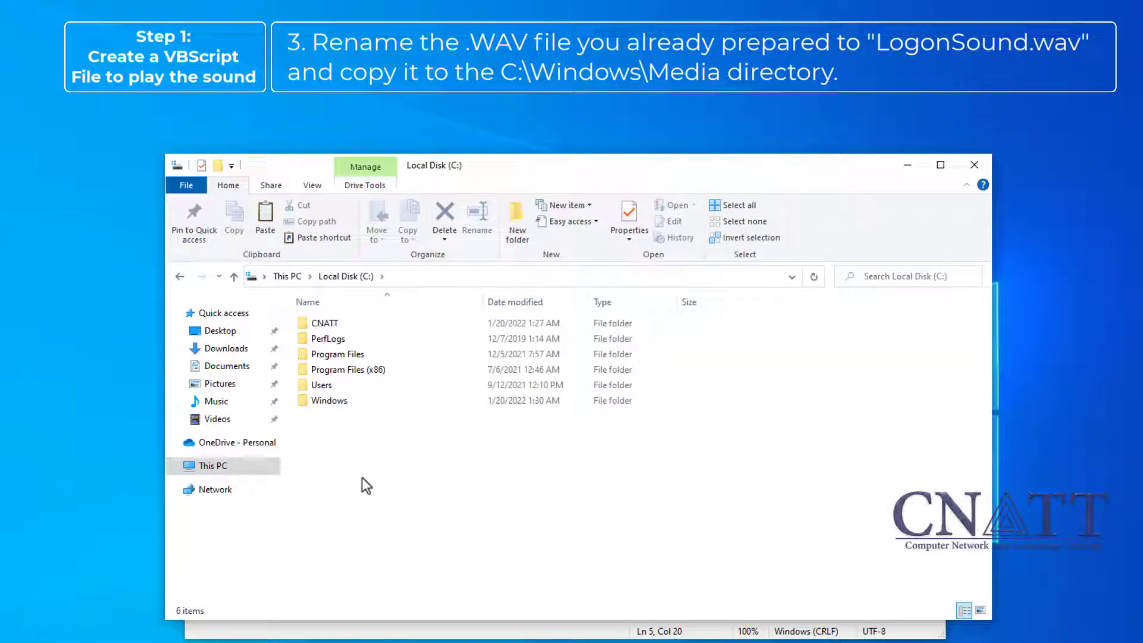
double_click(328, 400)
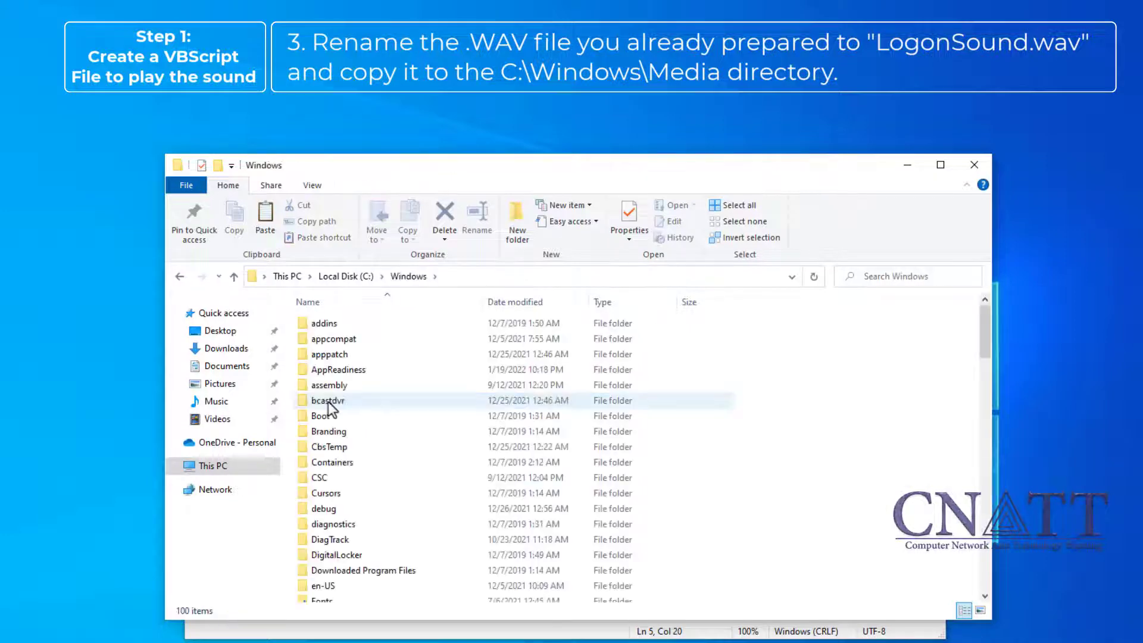
key("m")
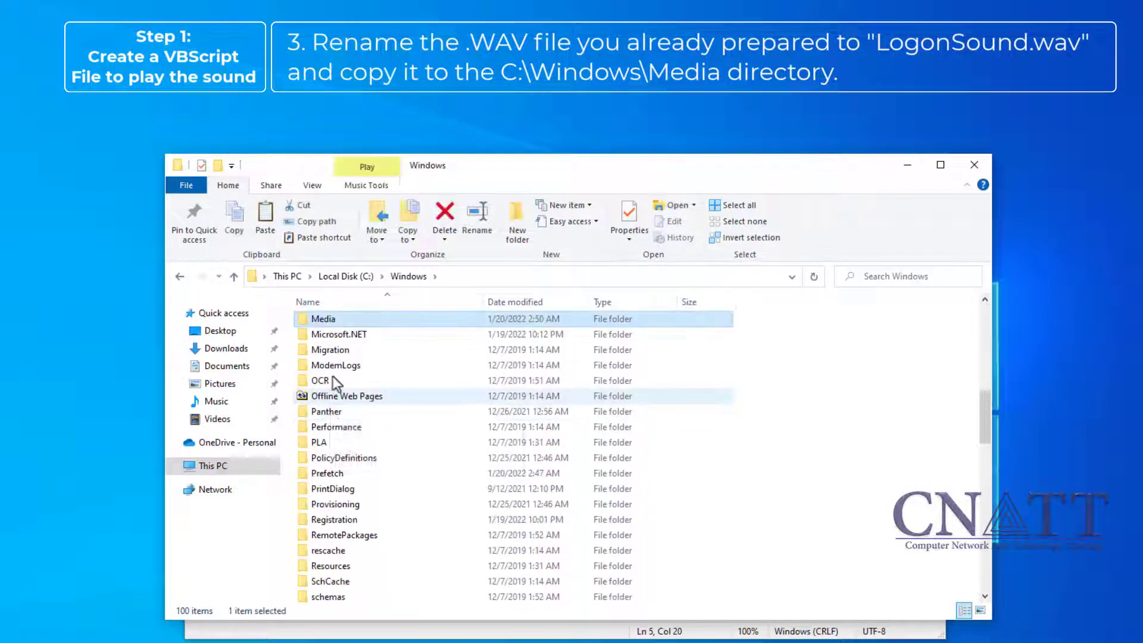
double_click(340, 321)
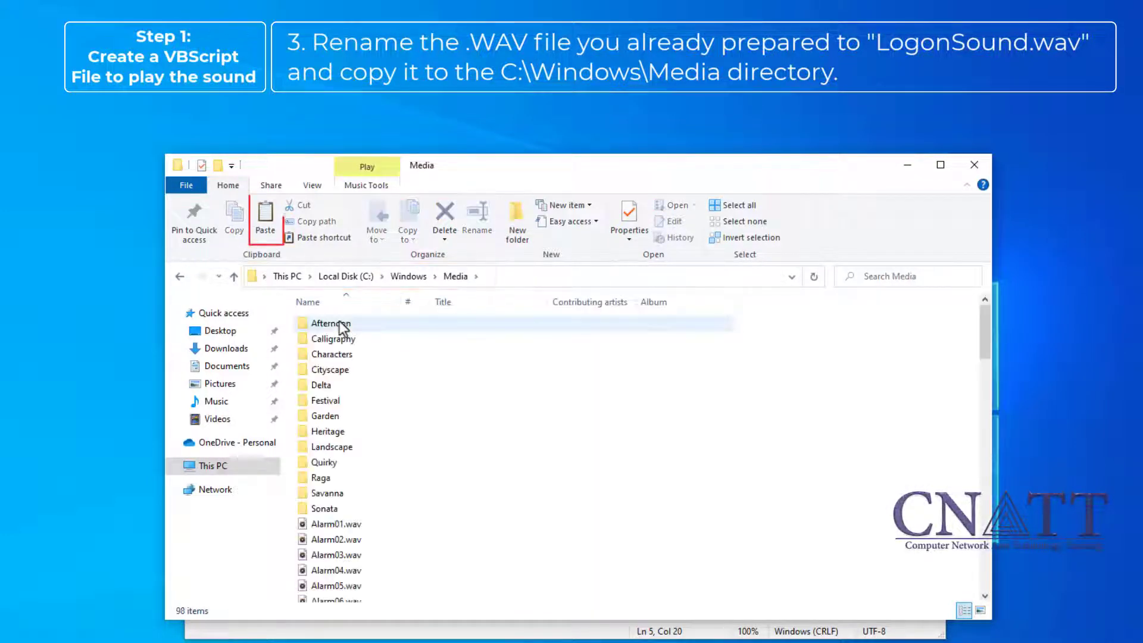
left_click(266, 221)
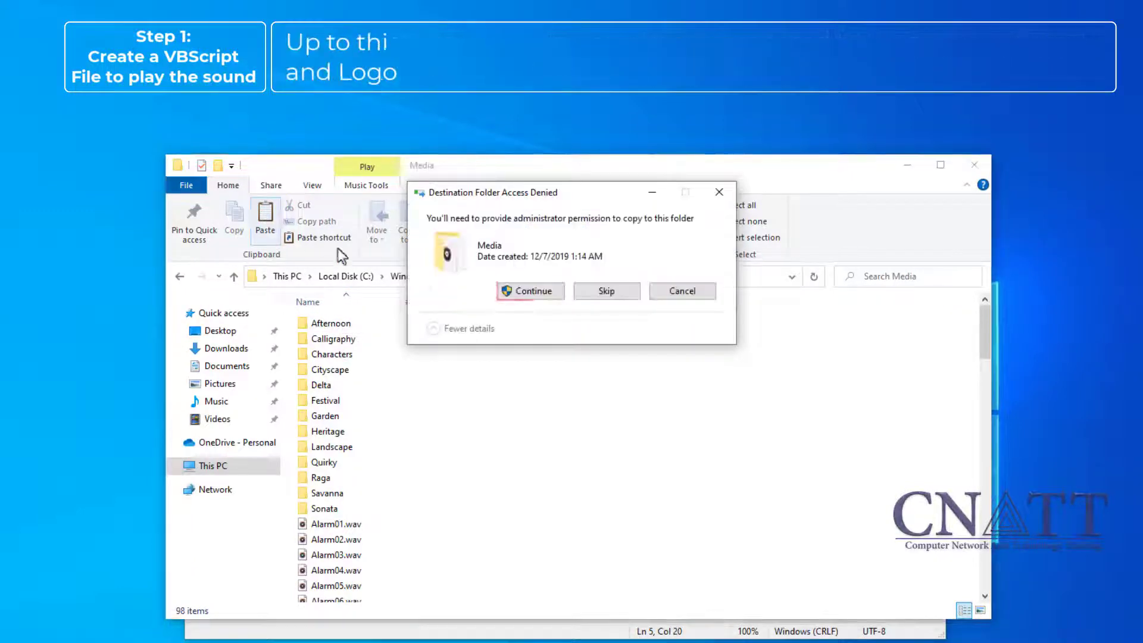
left_click(529, 293)
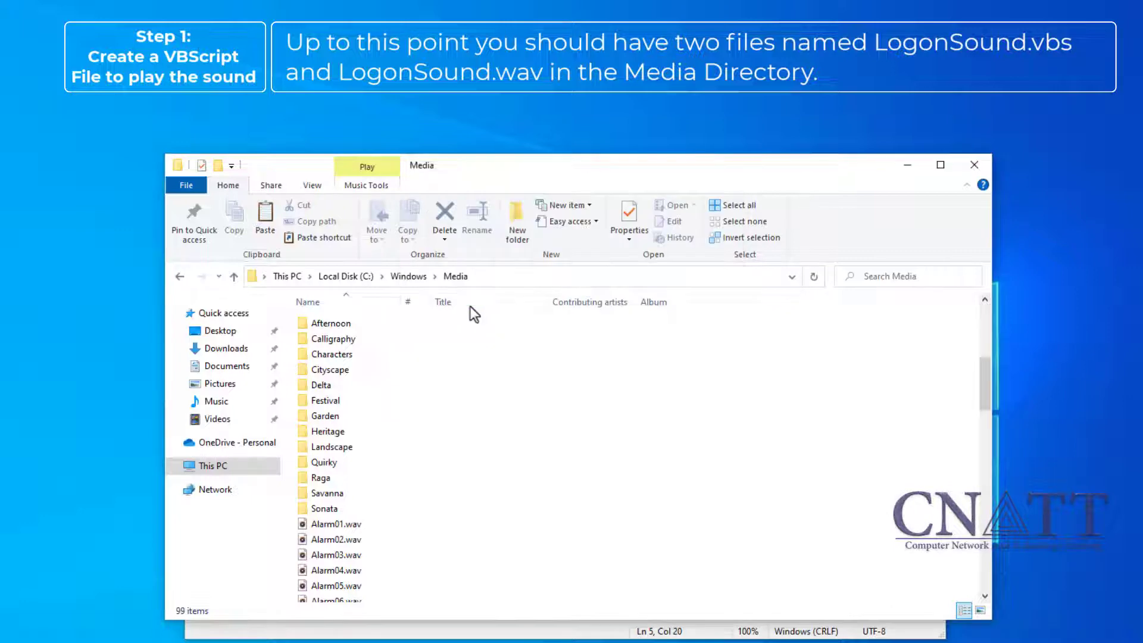
- Locate LogonSound.vbs in the Media folder, run it to test the sound, and close the File Explorer and Notepad windows
scroll(468, 363, "down", 6)
left_click(399, 581)
scroll(399, 581, "down", 3)
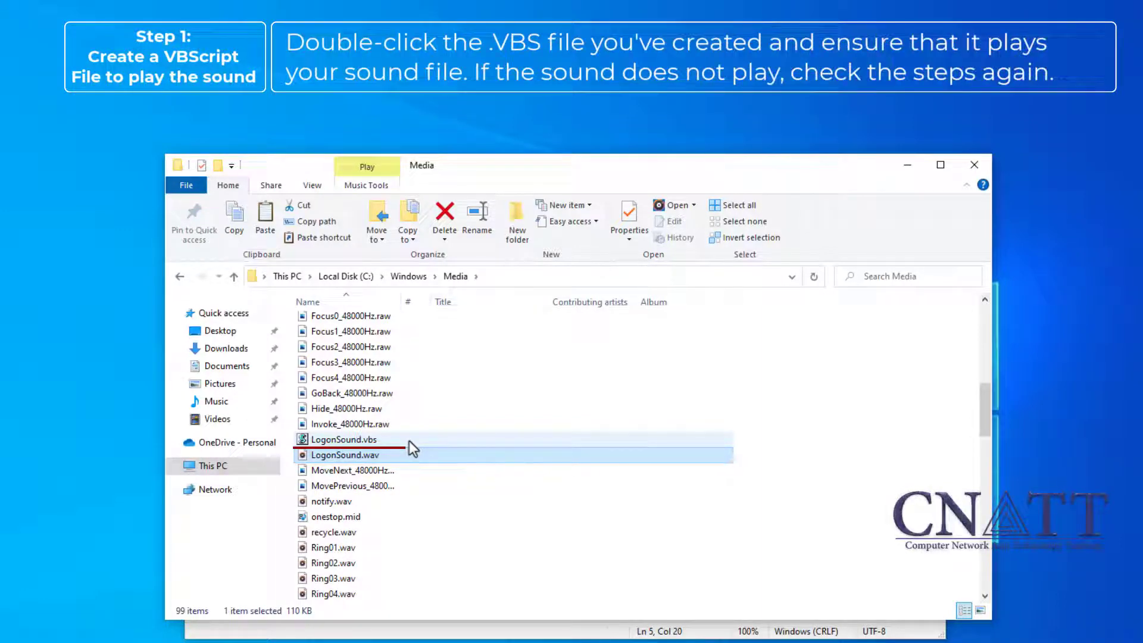
double_click(358, 439)
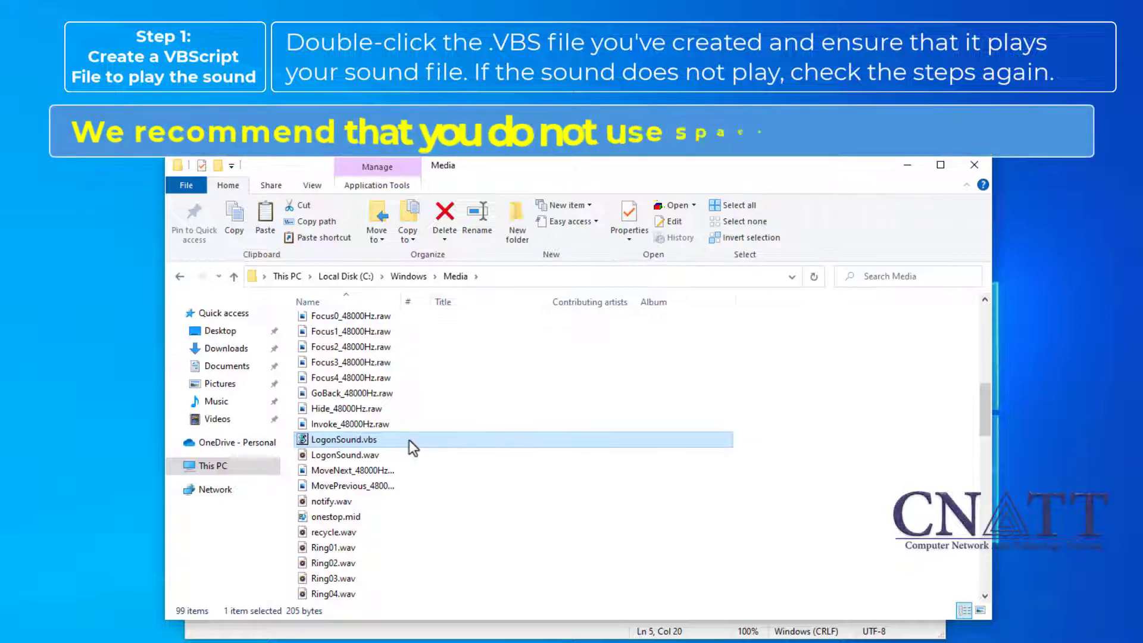
left_click(978, 177)
left_click(939, 223)
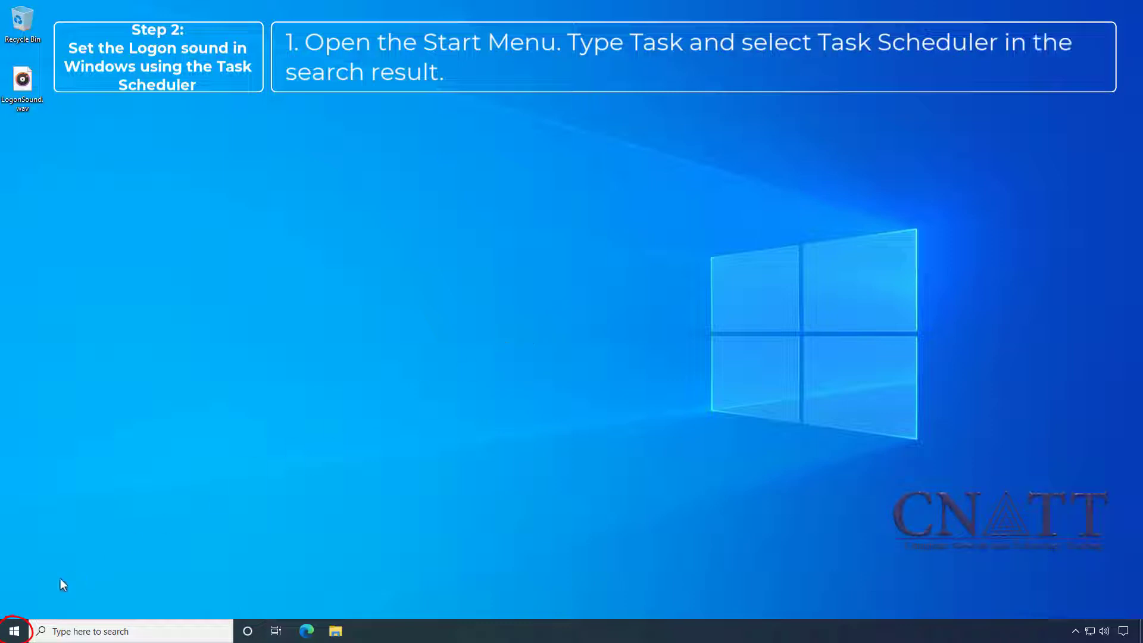
- Search Windows for "task" and open Task Scheduler
left_click(13, 632)
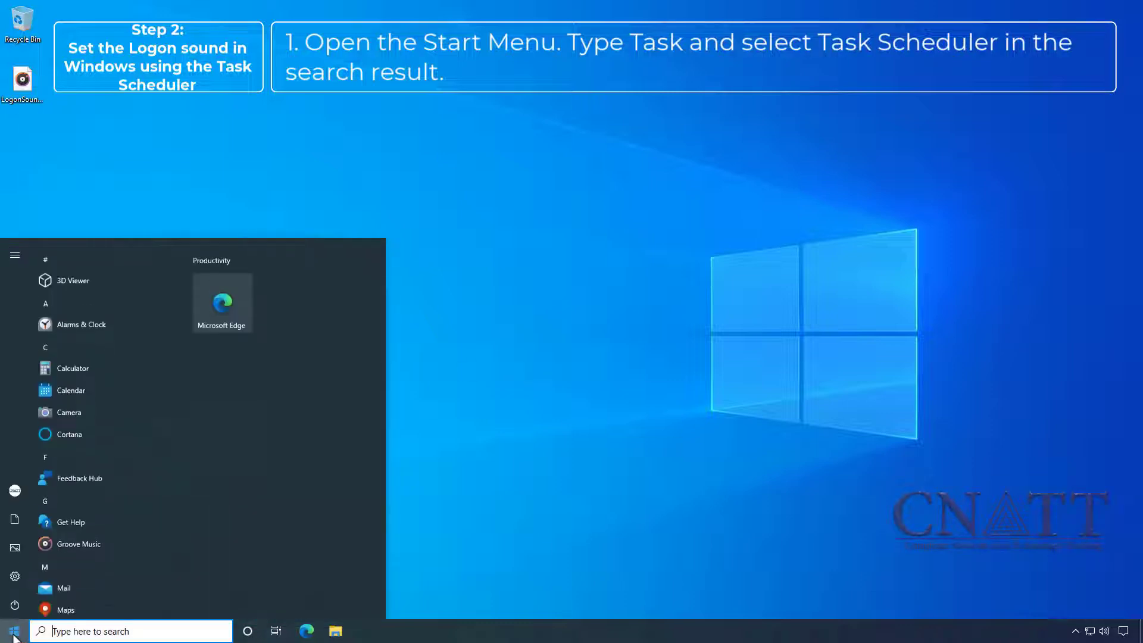
type("t")
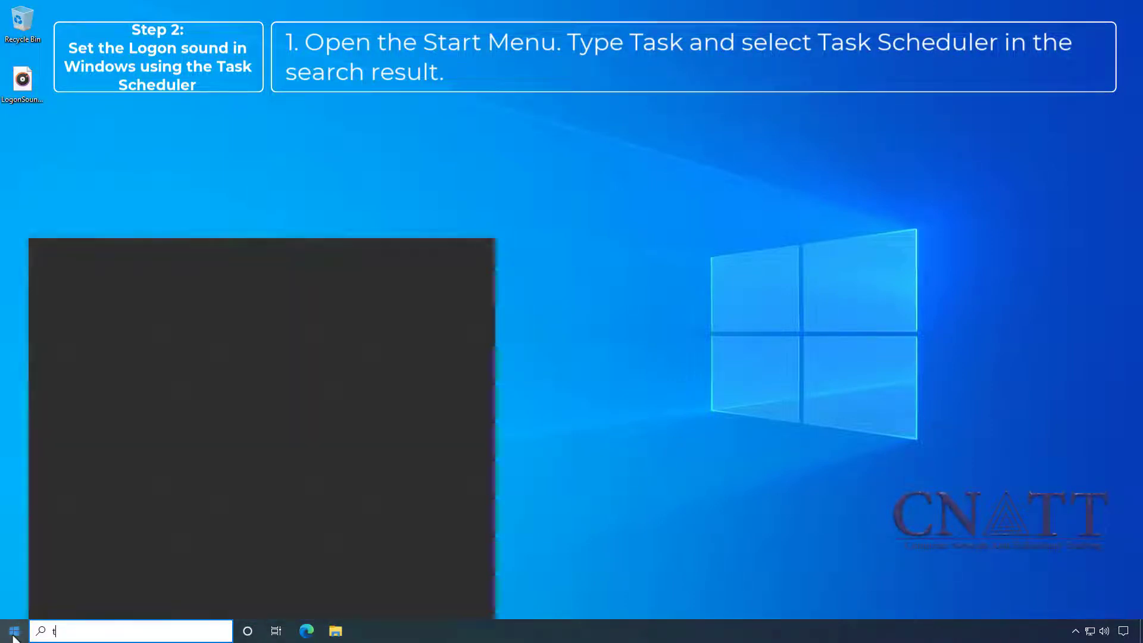
type("ask")
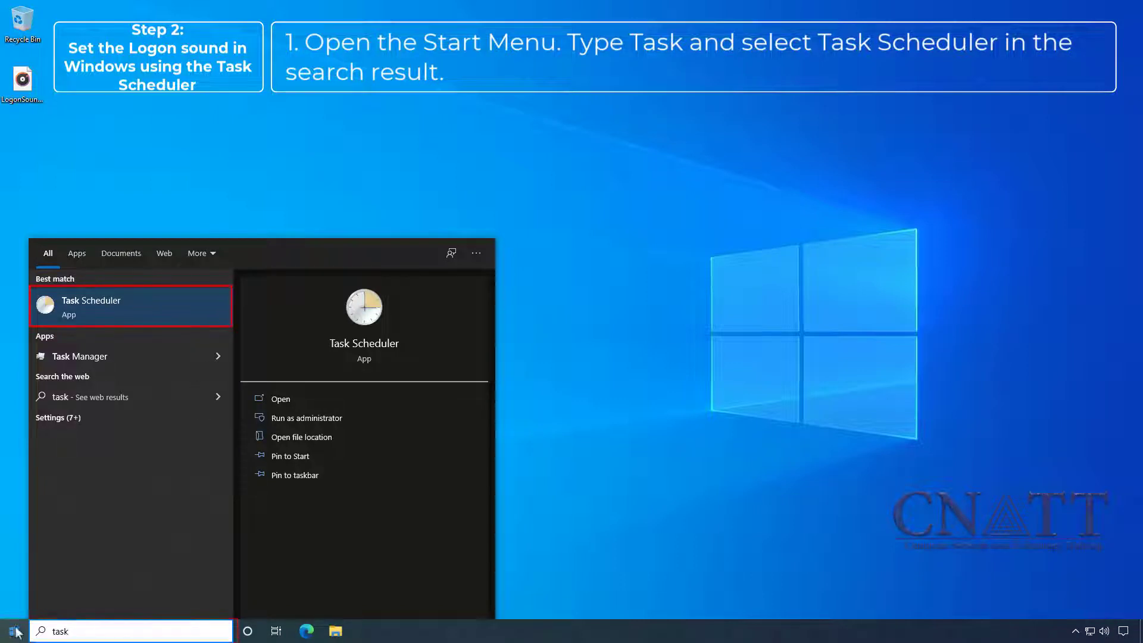
left_click(198, 312)
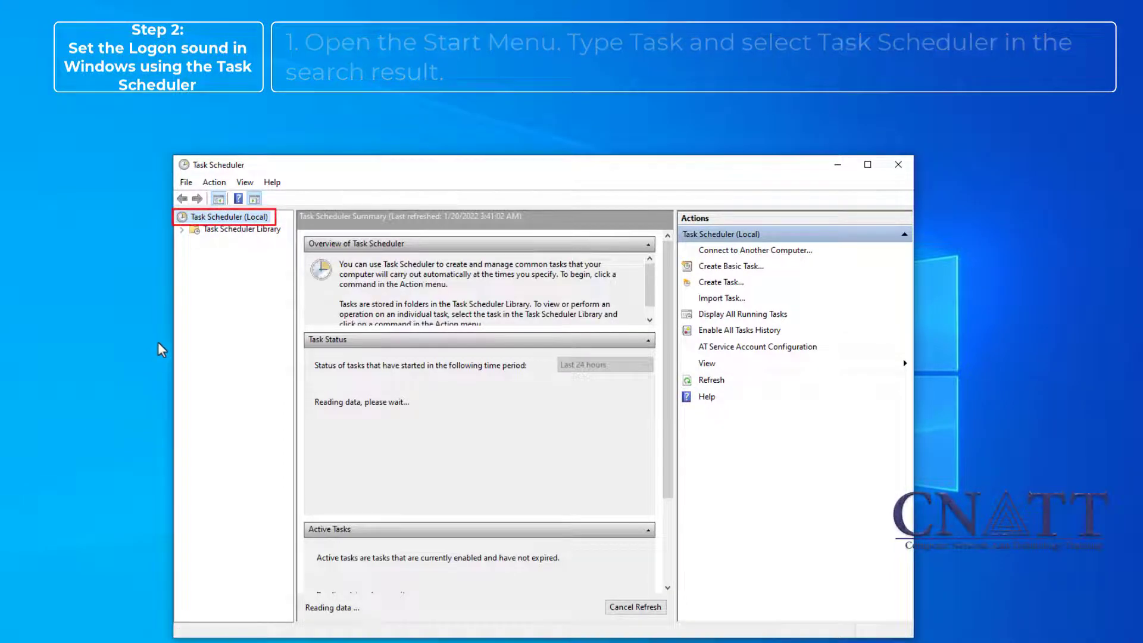
- Create a new task under Task Scheduler (Local) named Play Logon Sound, configured for Windows 10
right_click(239, 219)
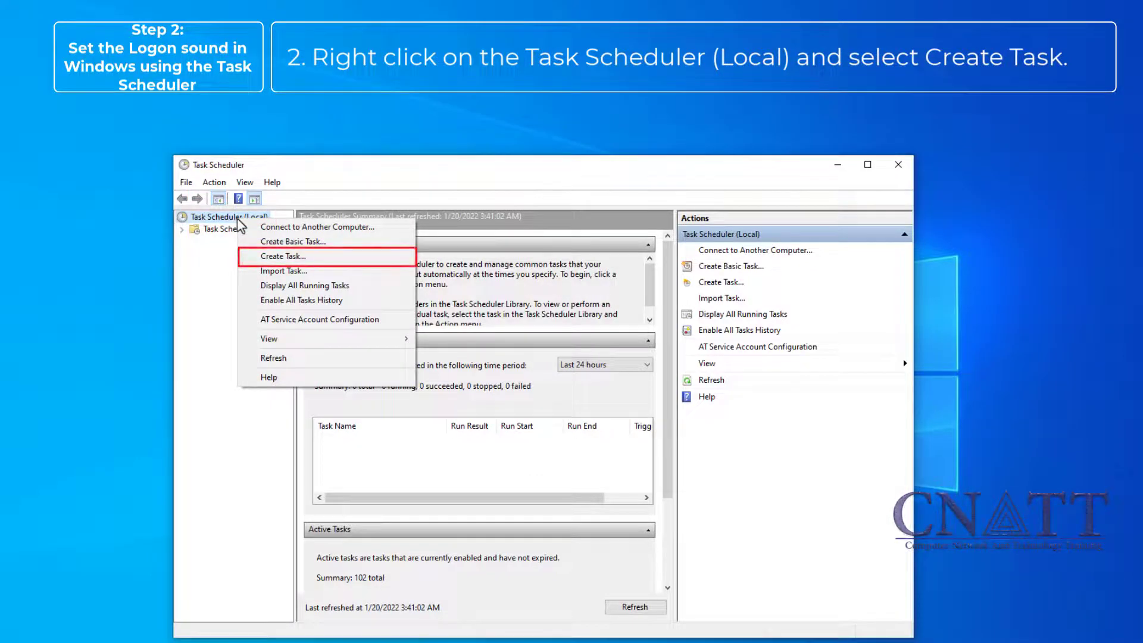
left_click(272, 262)
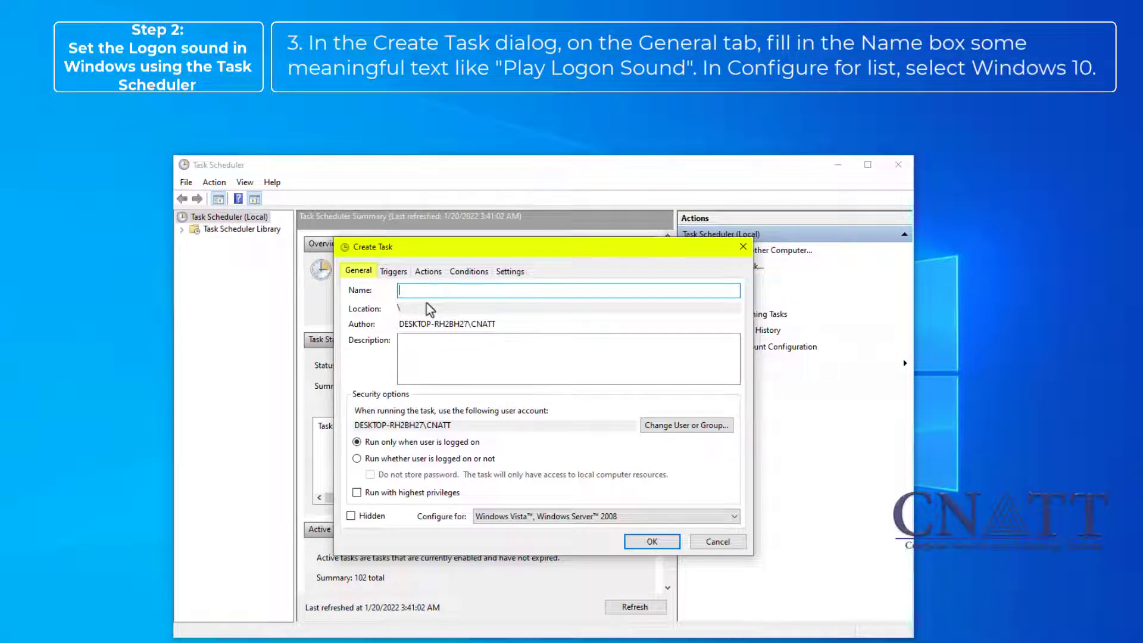
type("lay Logon Sound")
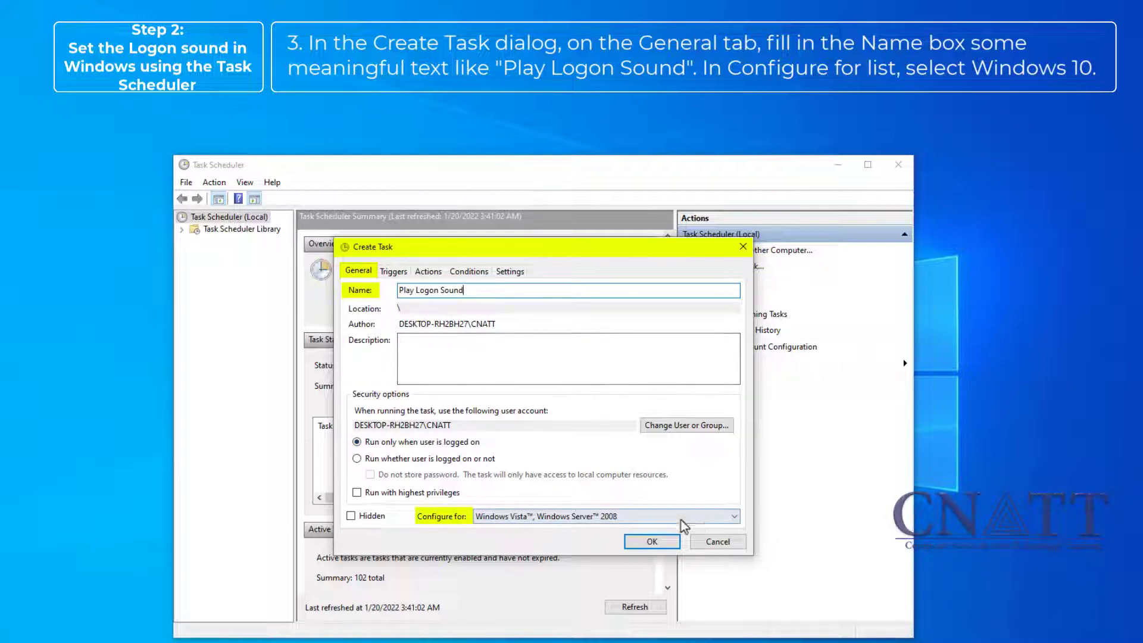
left_click(697, 516)
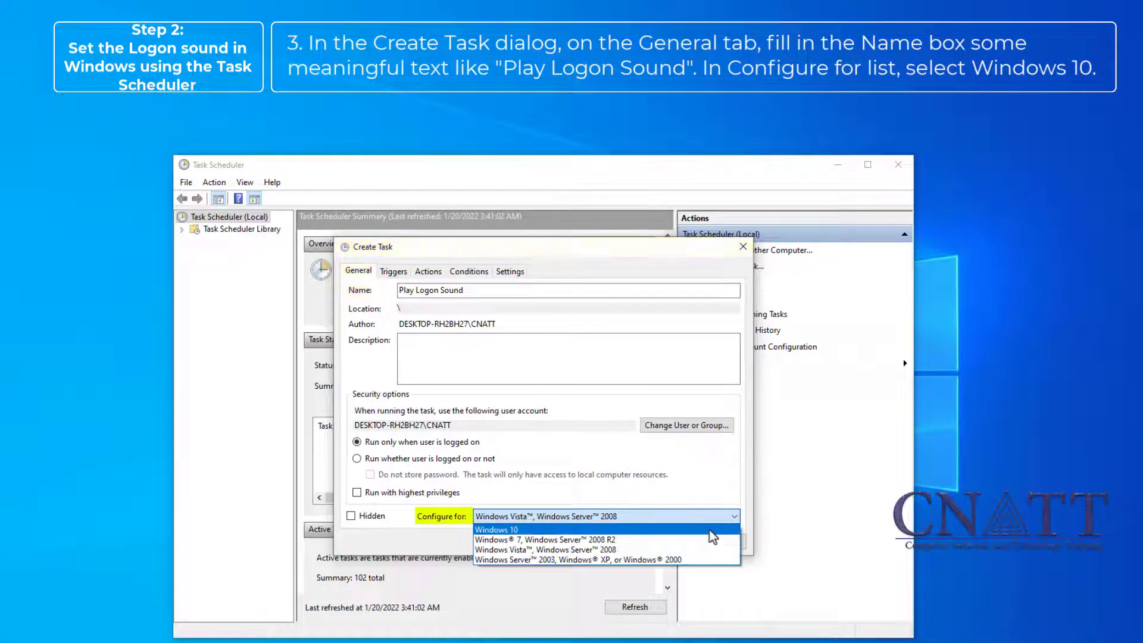
left_click(703, 529)
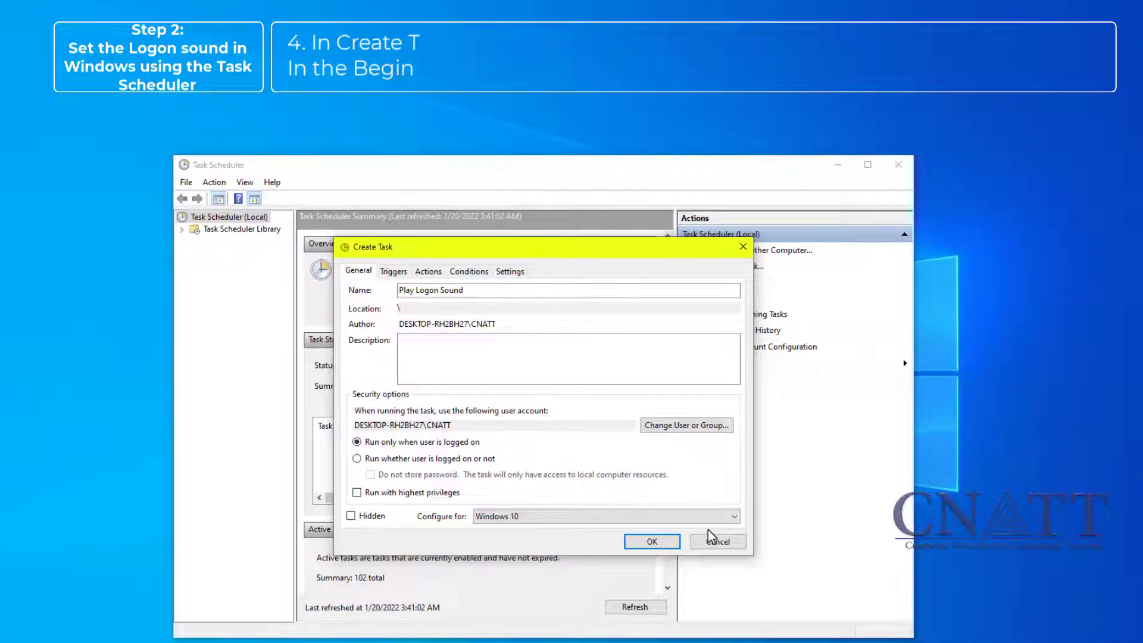
- Add a trigger that begins the task at log on of any user
left_click(408, 277)
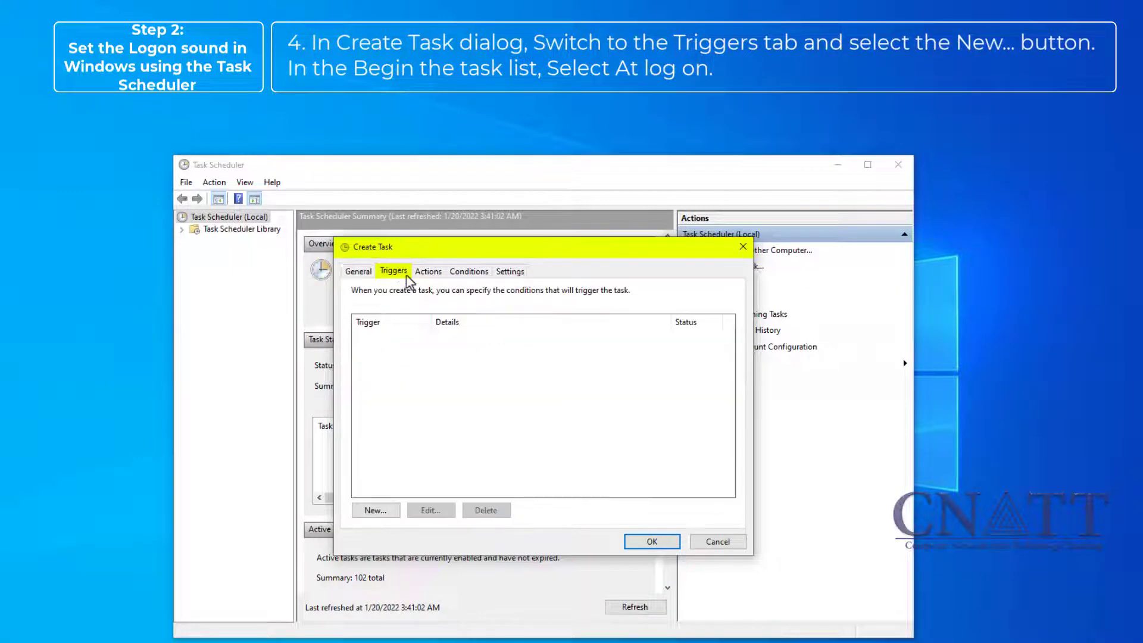
left_click(387, 517)
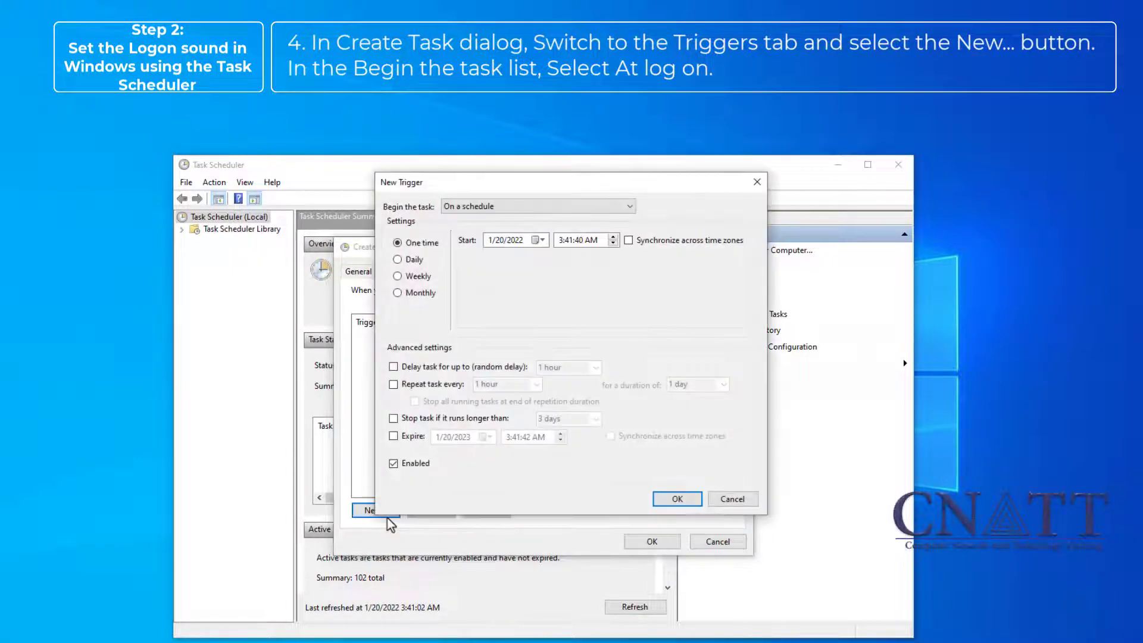
left_click(601, 206)
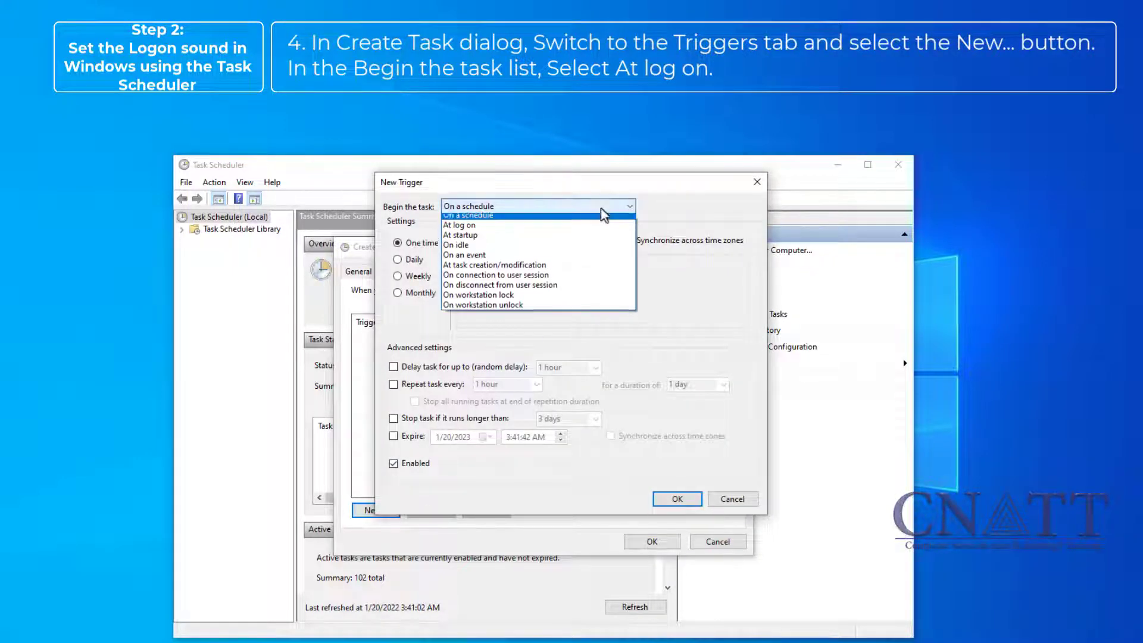
left_click(603, 231)
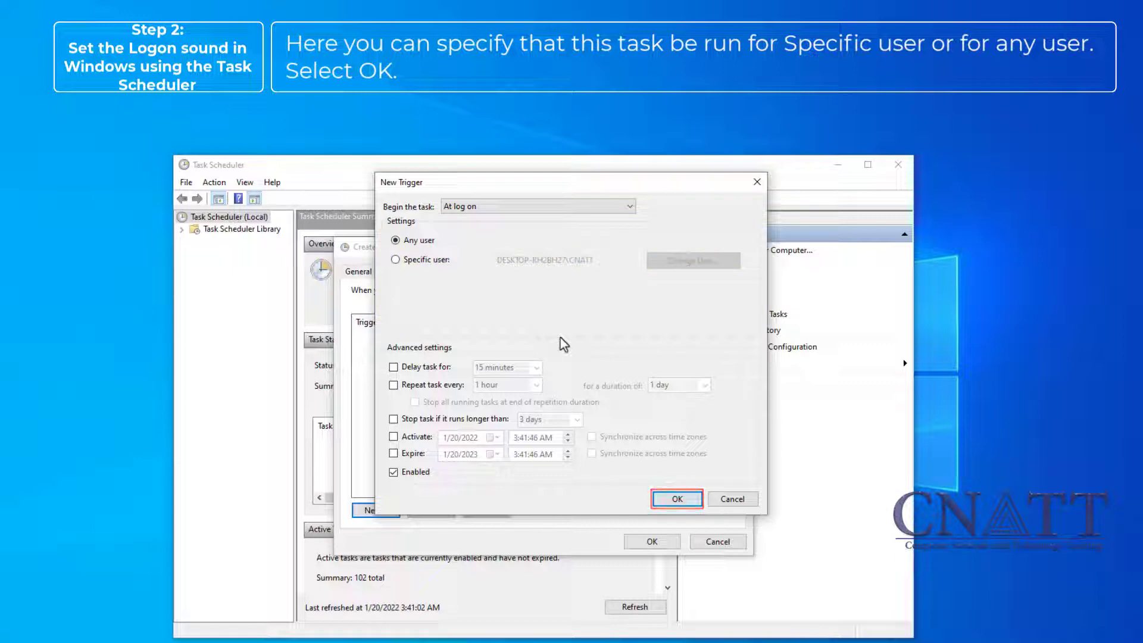
left_click(659, 504)
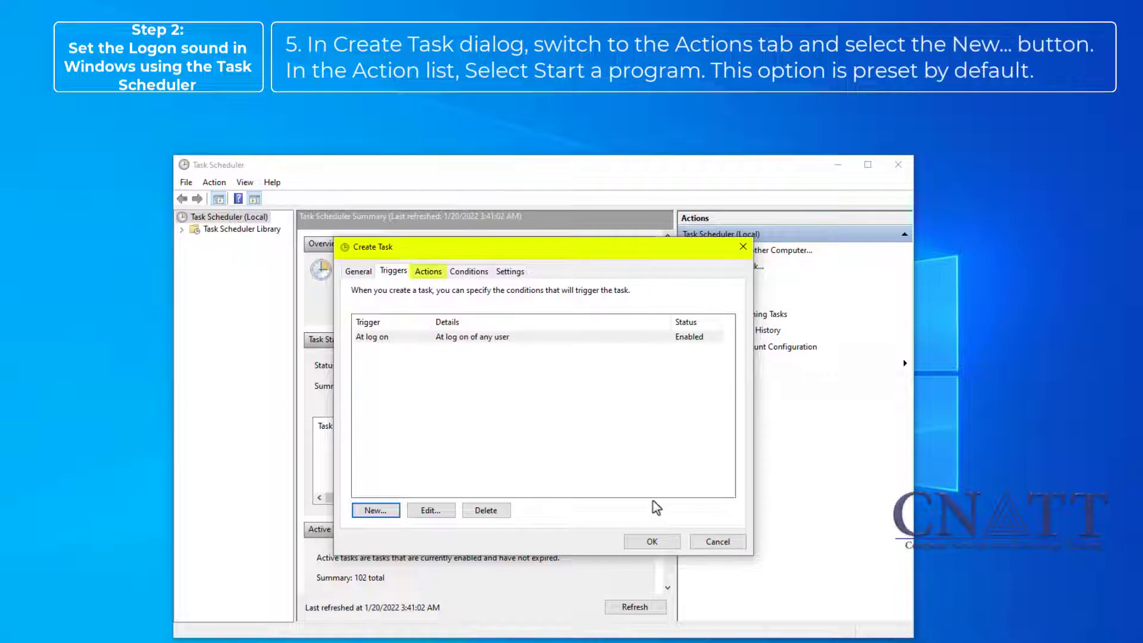
- Add a Start a program action to the task and choose wscript.exe from C:\Windows\System32 as its program
left_click(441, 278)
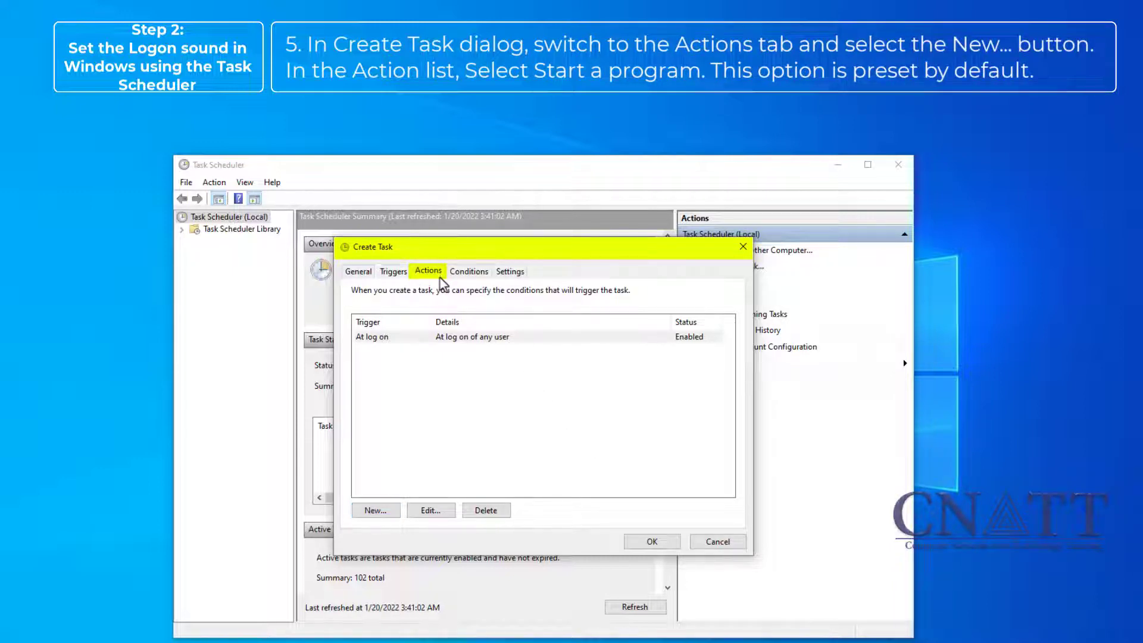
left_click(393, 513)
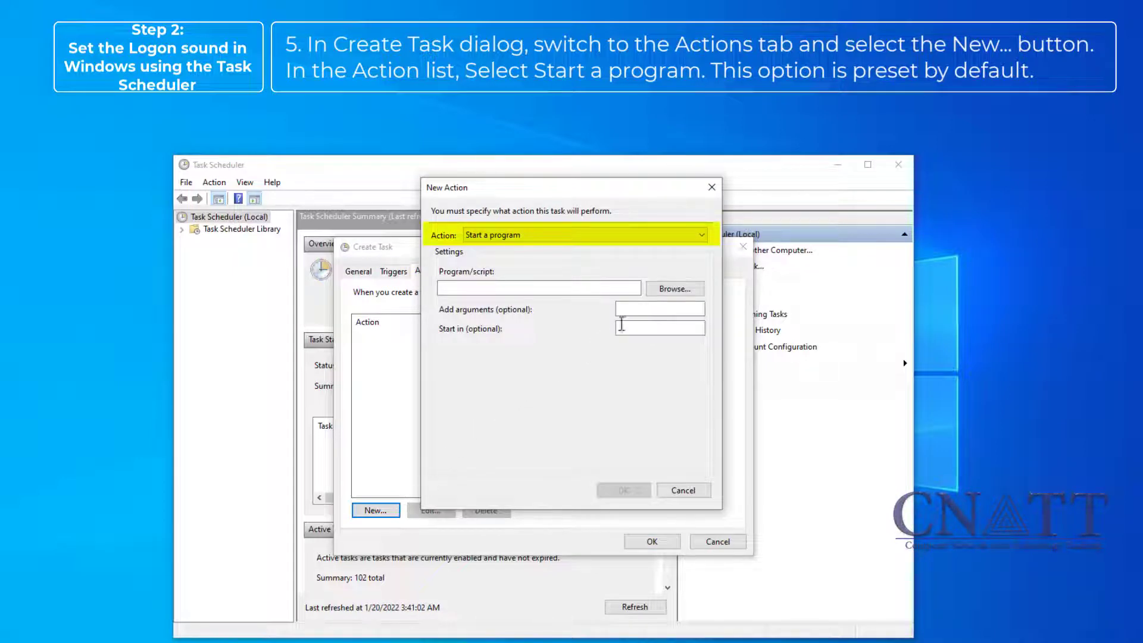
left_click(703, 237)
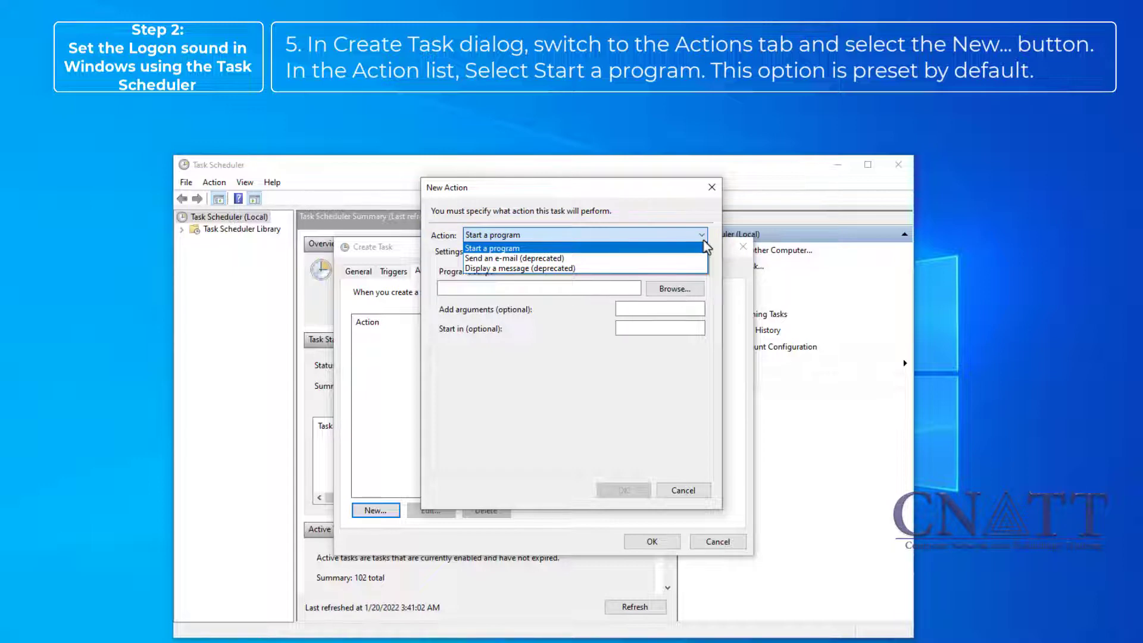
left_click(706, 248)
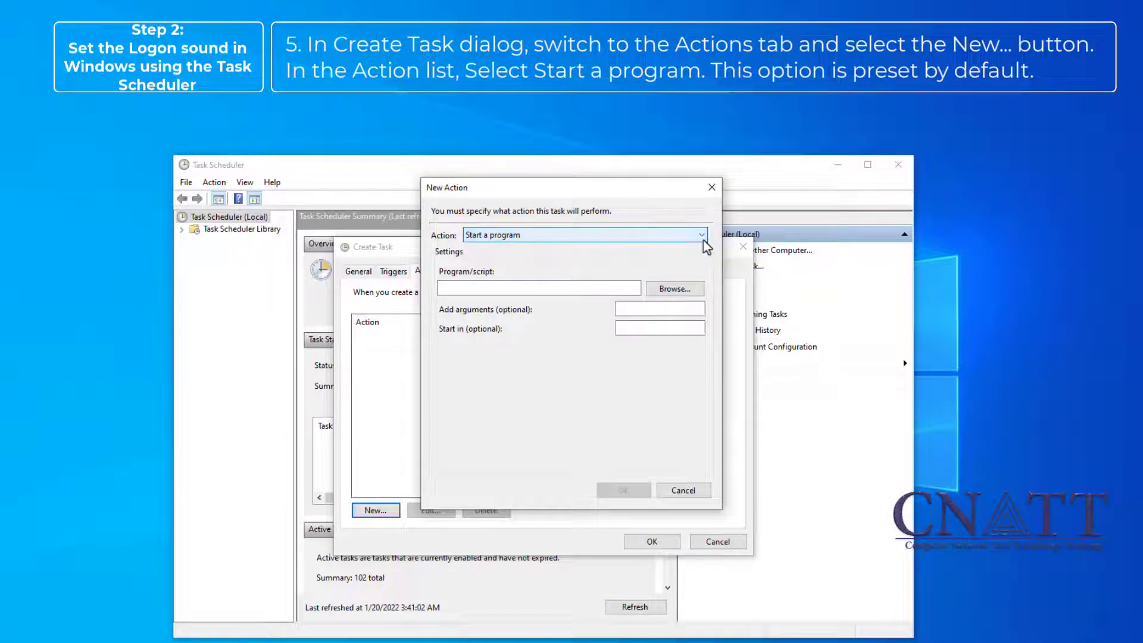
left_click(699, 291)
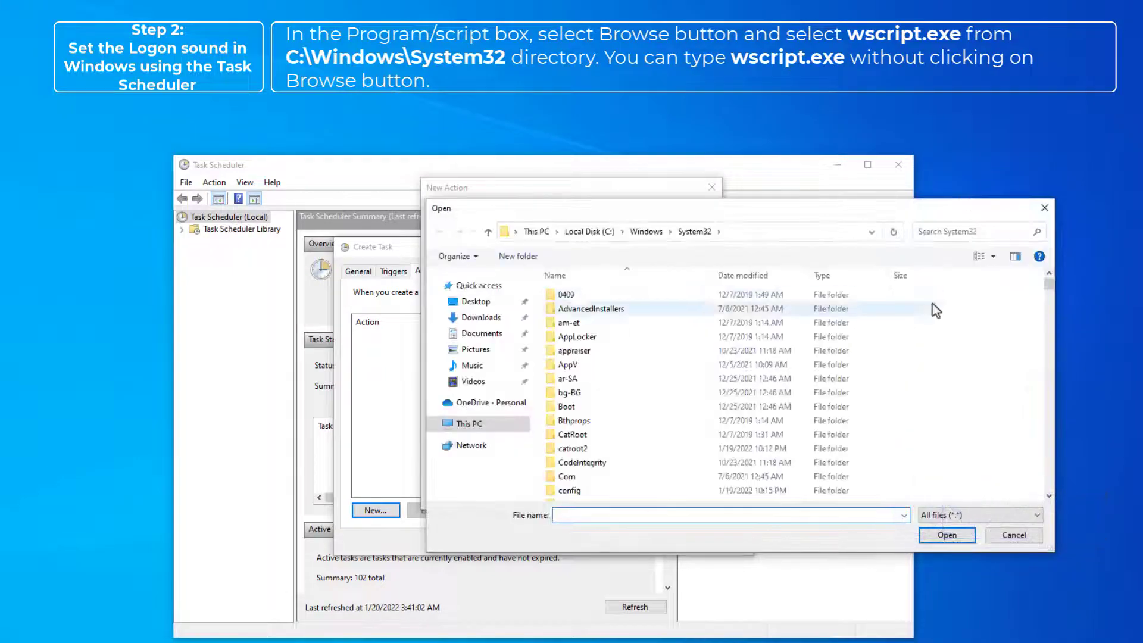
left_click_drag(1052, 292, 1046, 482)
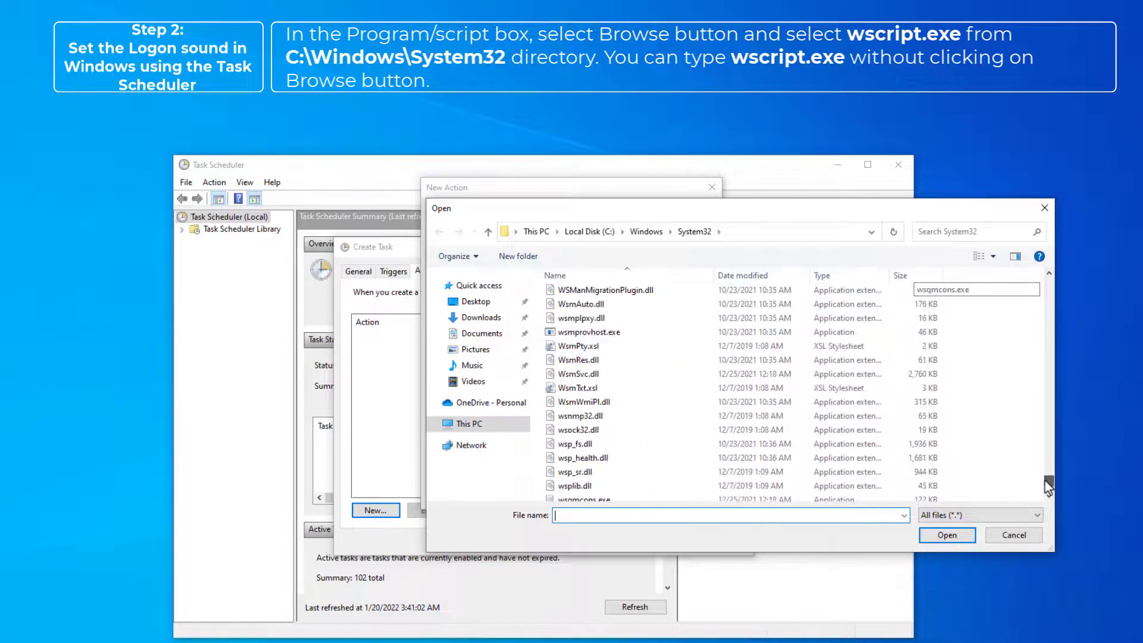
scroll(924, 452, "down", 14)
scroll(945, 384, "up", 20)
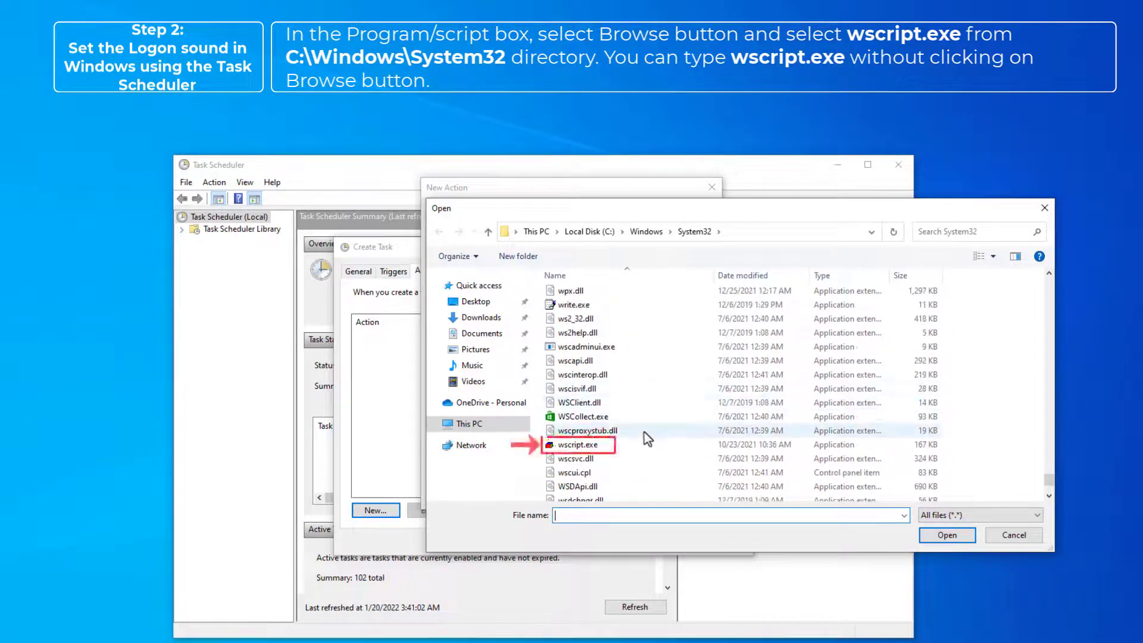
left_click(631, 448)
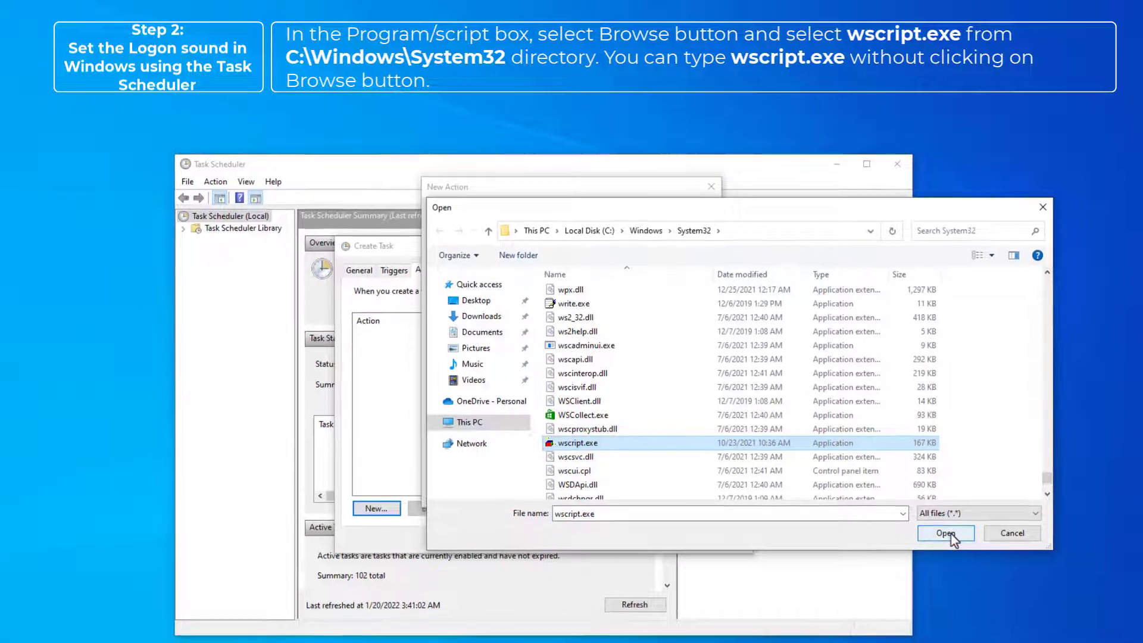
left_click(952, 533)
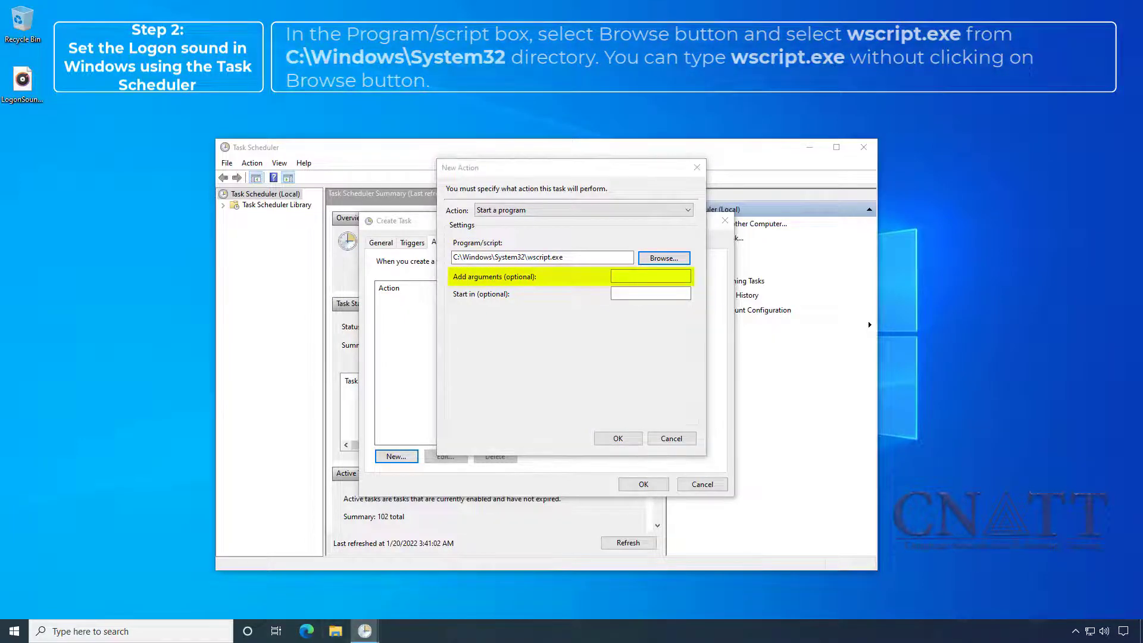
- Switch to File Explorer and copy the full path of LogonSound.vbs in the C:\Windows\Media folder
left_click(336, 631)
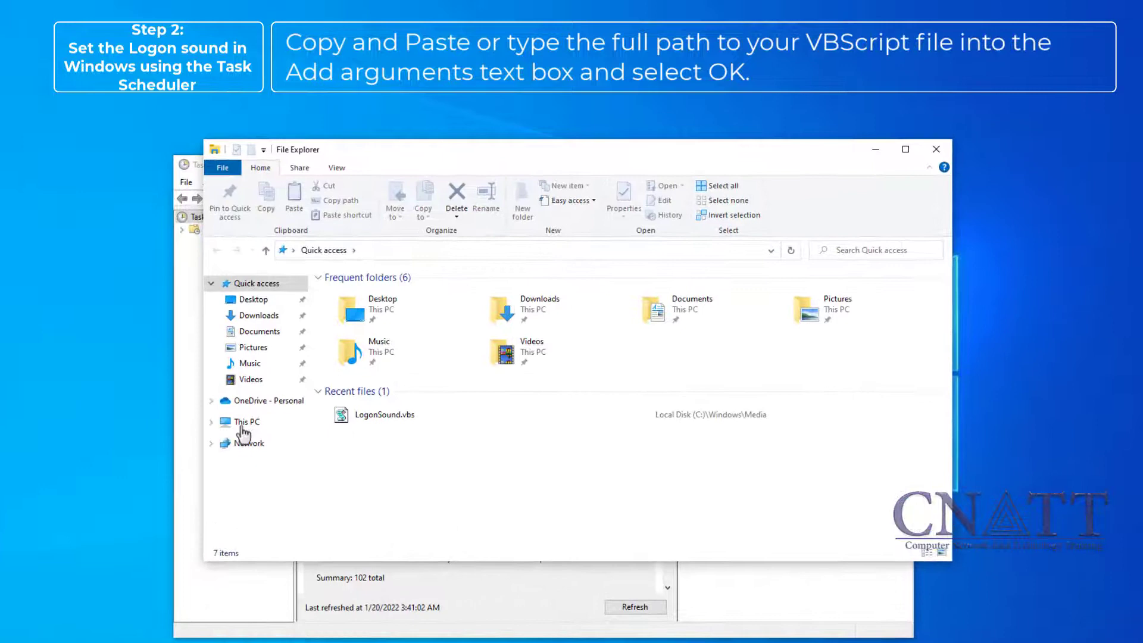
left_click(242, 424)
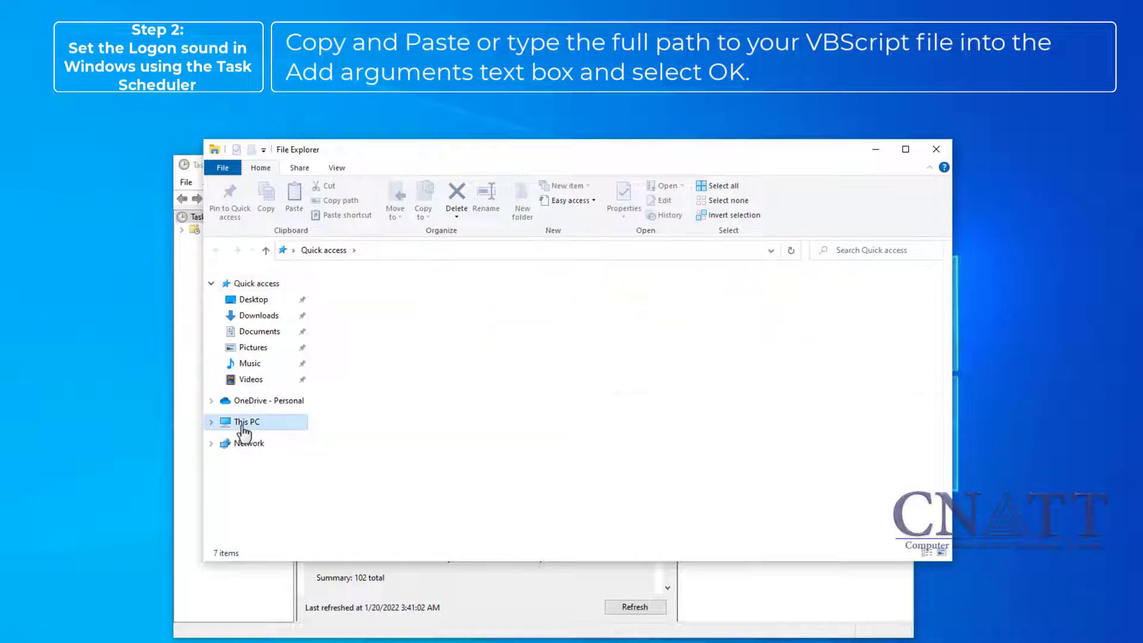
left_click(400, 444)
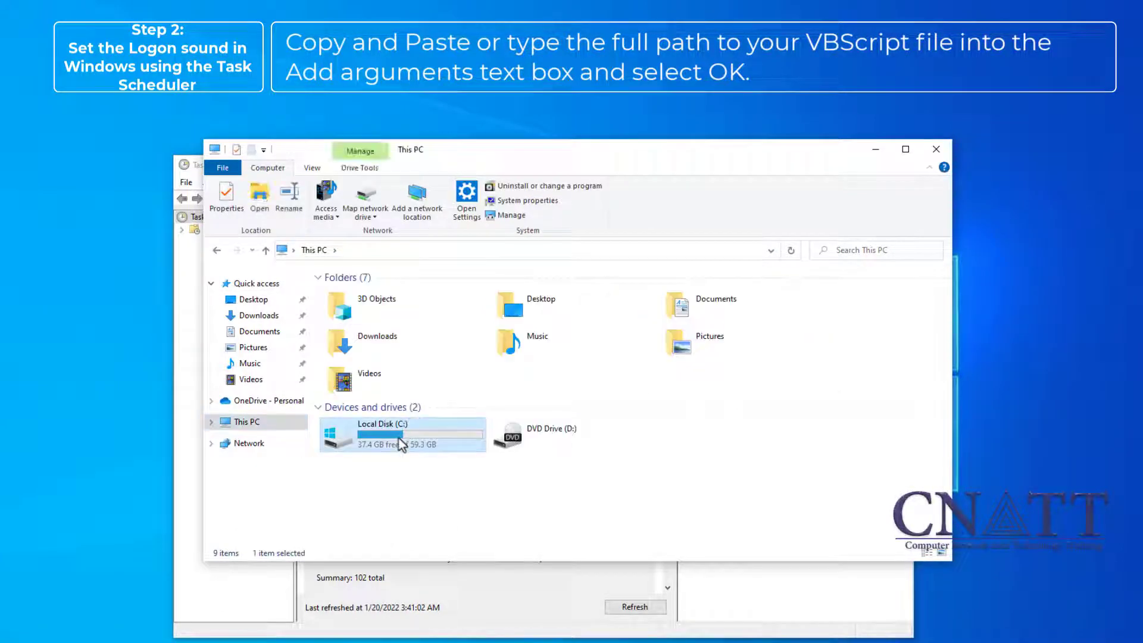
double_click(401, 444)
left_click(388, 368)
double_click(387, 363)
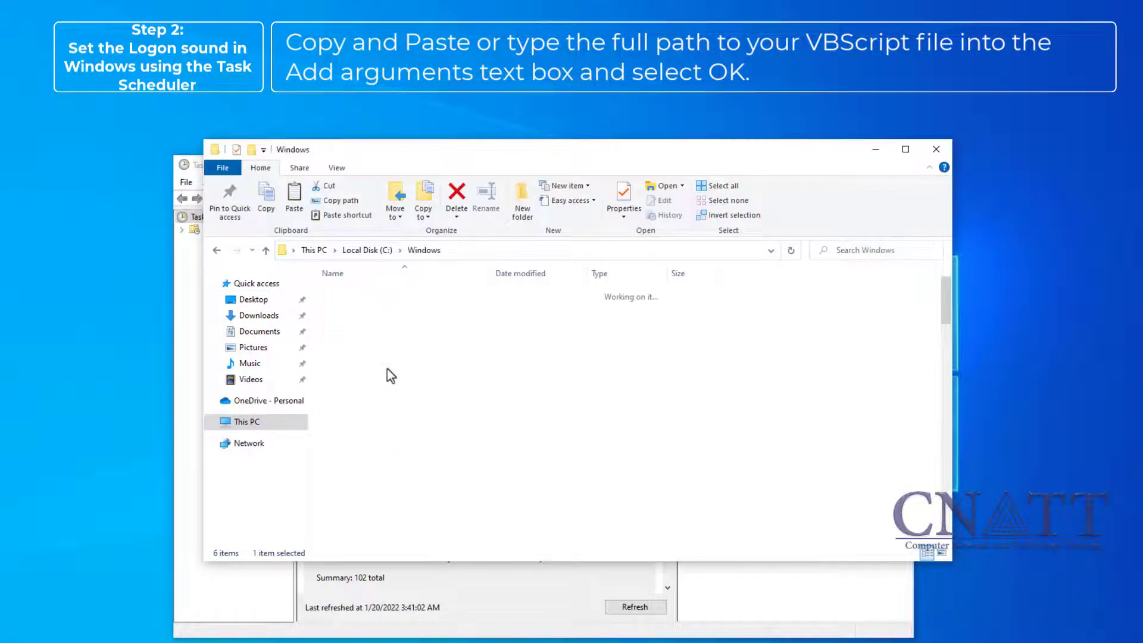
key("m")
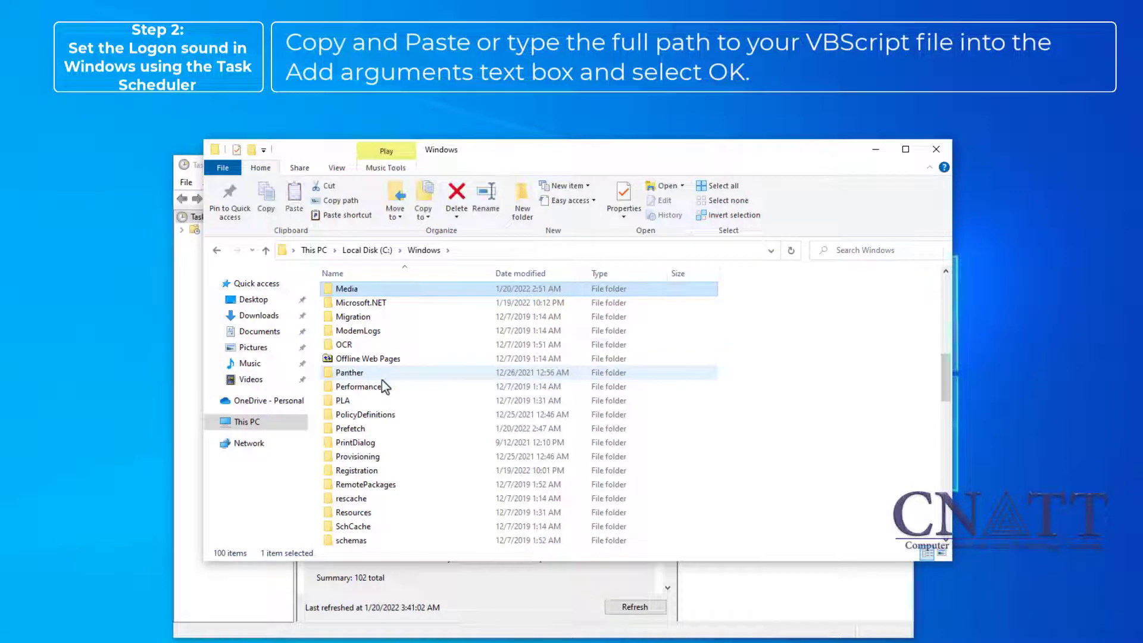
double_click(356, 290)
key("l")
key("o")
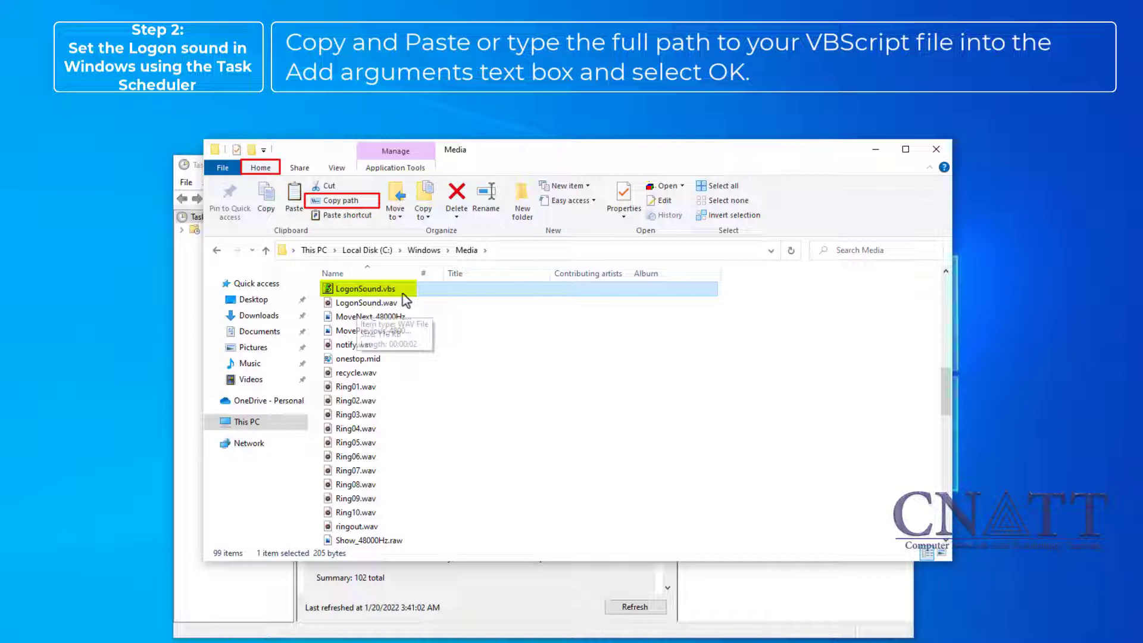
left_click(358, 202)
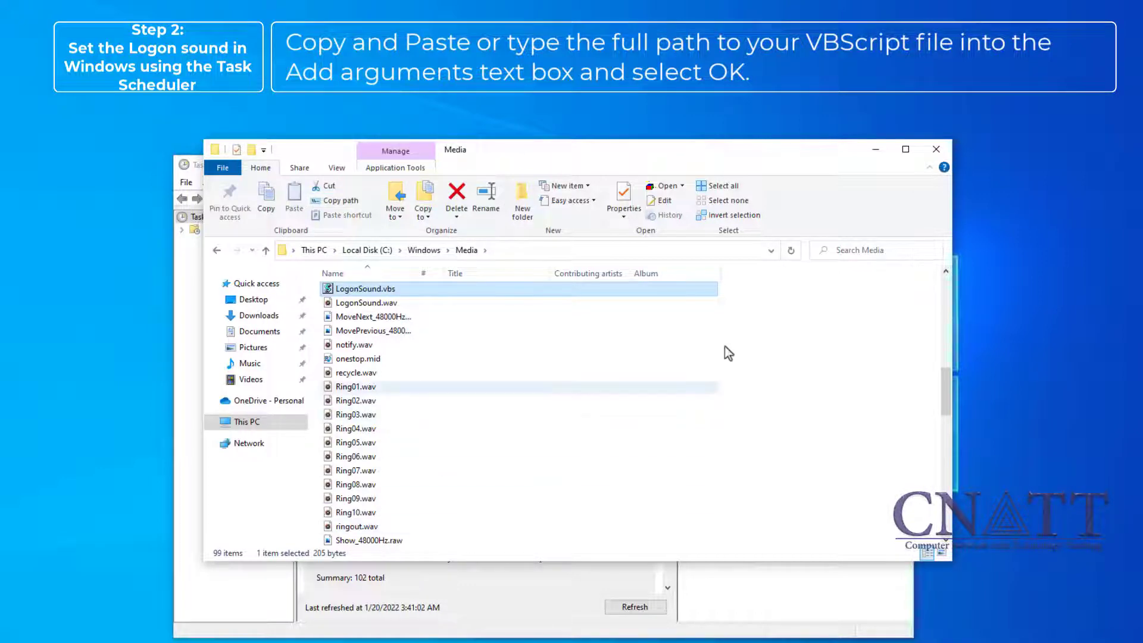
- Return to the new action, paste the copied LogonSound.vbs path as its argument, and confirm the action
left_click(881, 152)
left_click(679, 308)
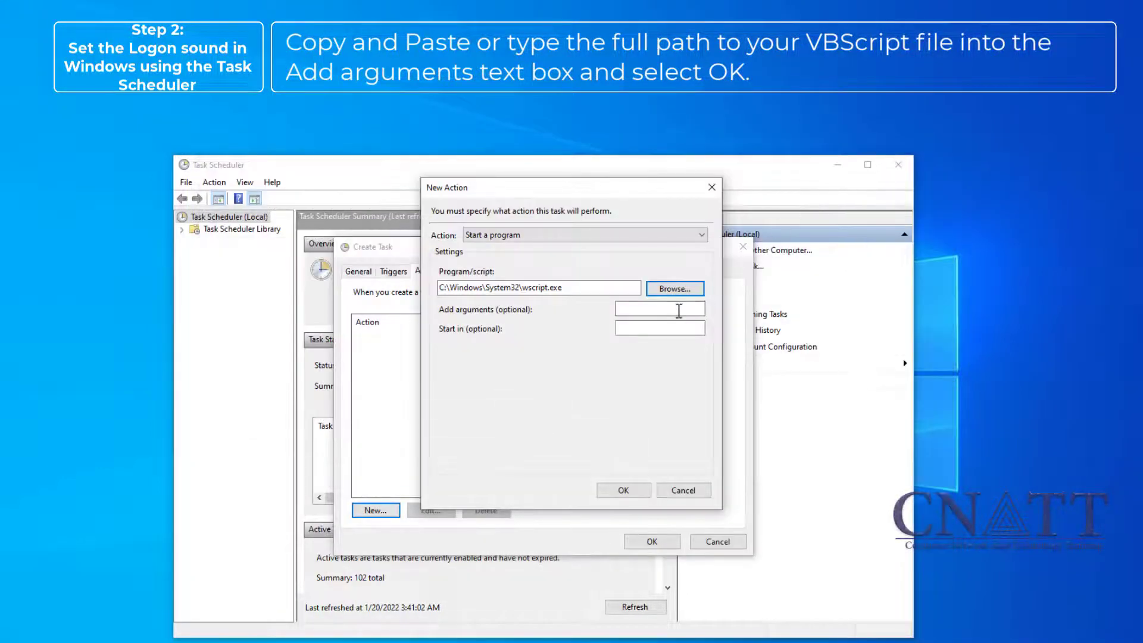
right_click(679, 311)
left_click(710, 368)
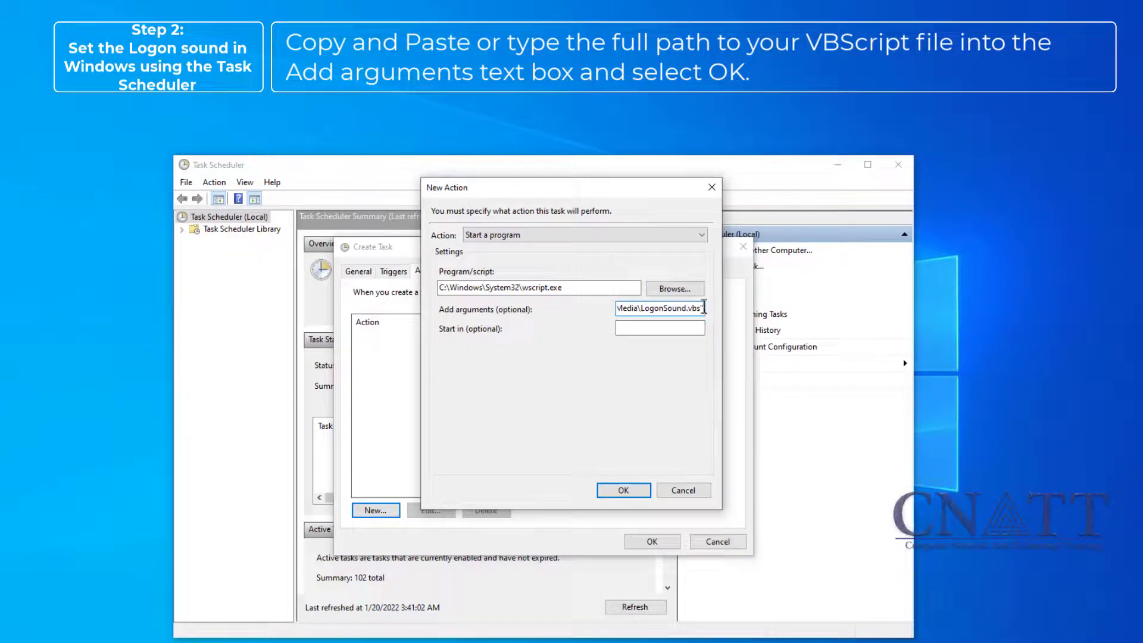
left_click_drag(705, 308, 569, 308)
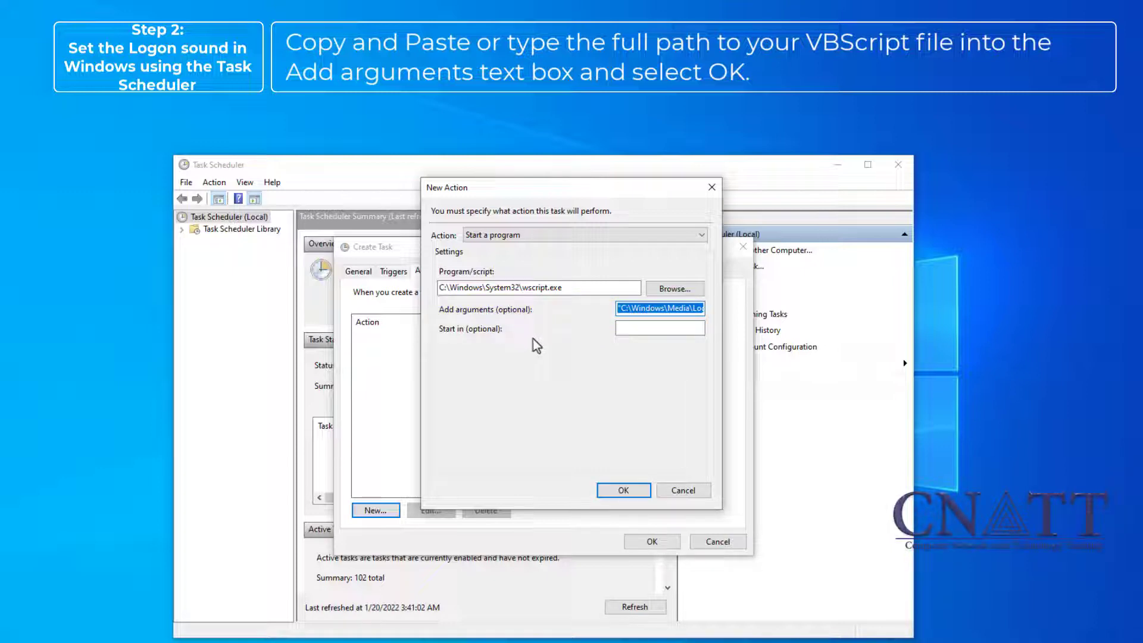
left_click(610, 495)
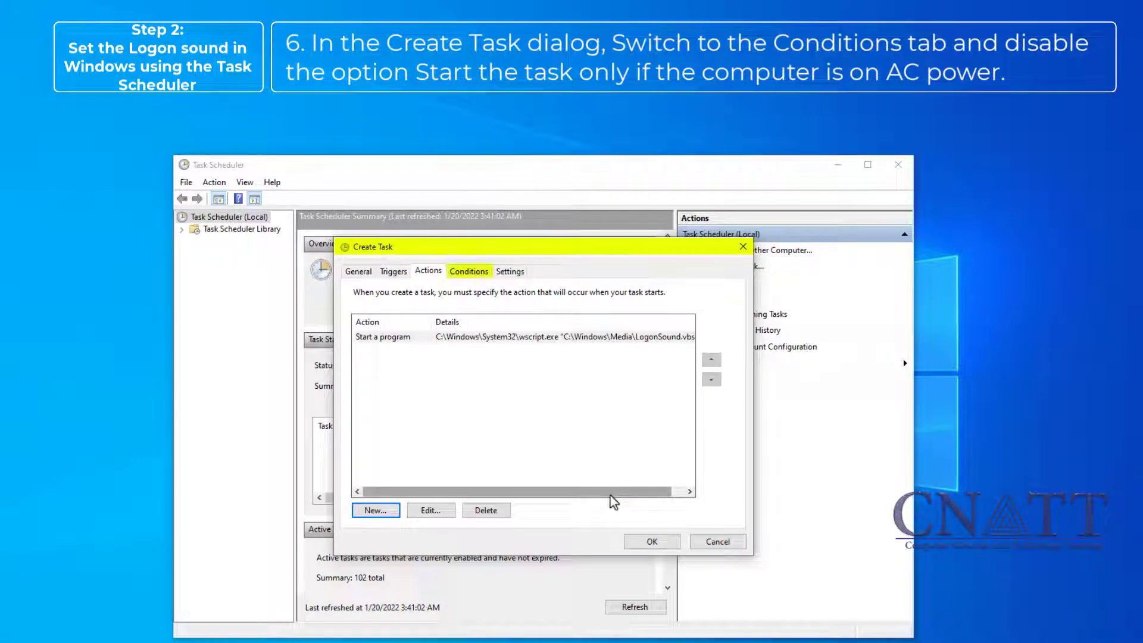
- Disable the condition to start the task only on AC power, and save the new task
left_click(476, 272)
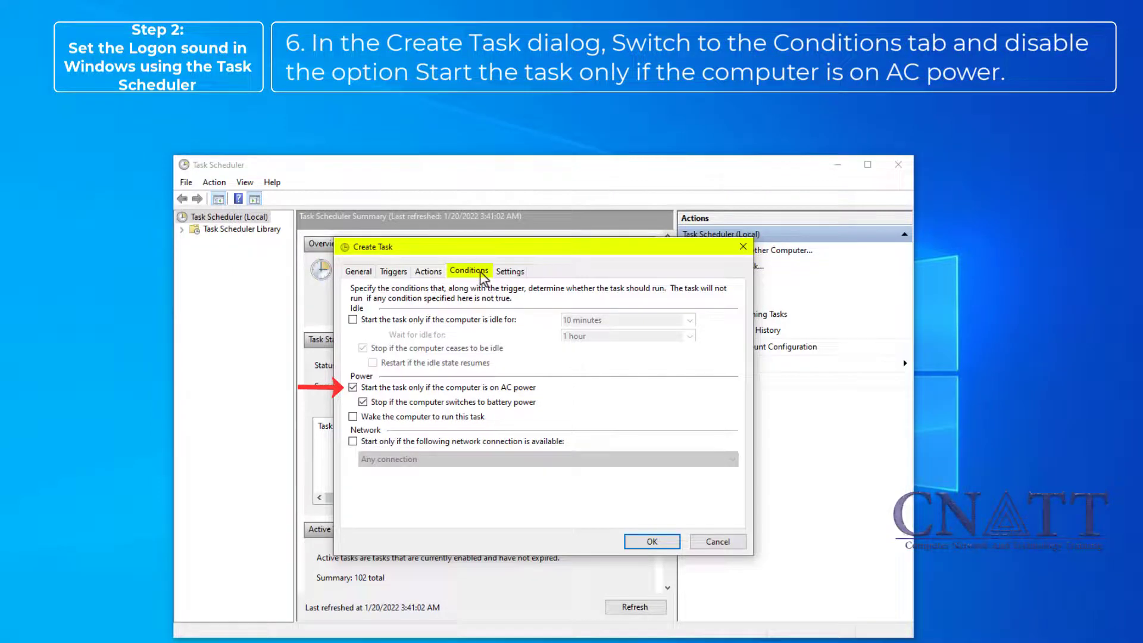
left_click(353, 388)
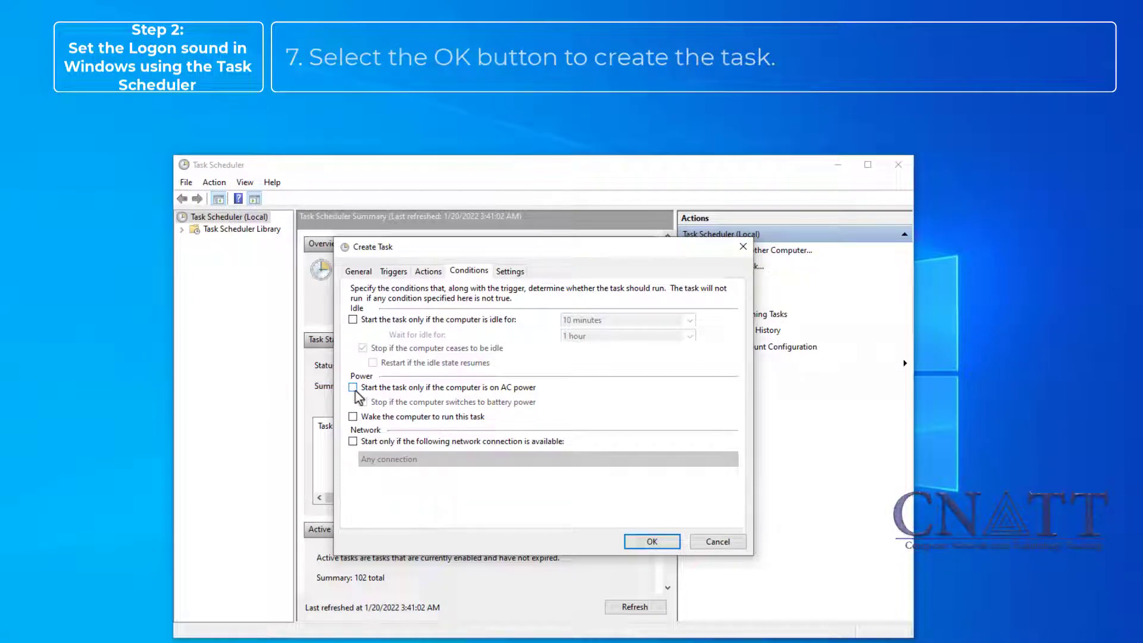
left_click(643, 548)
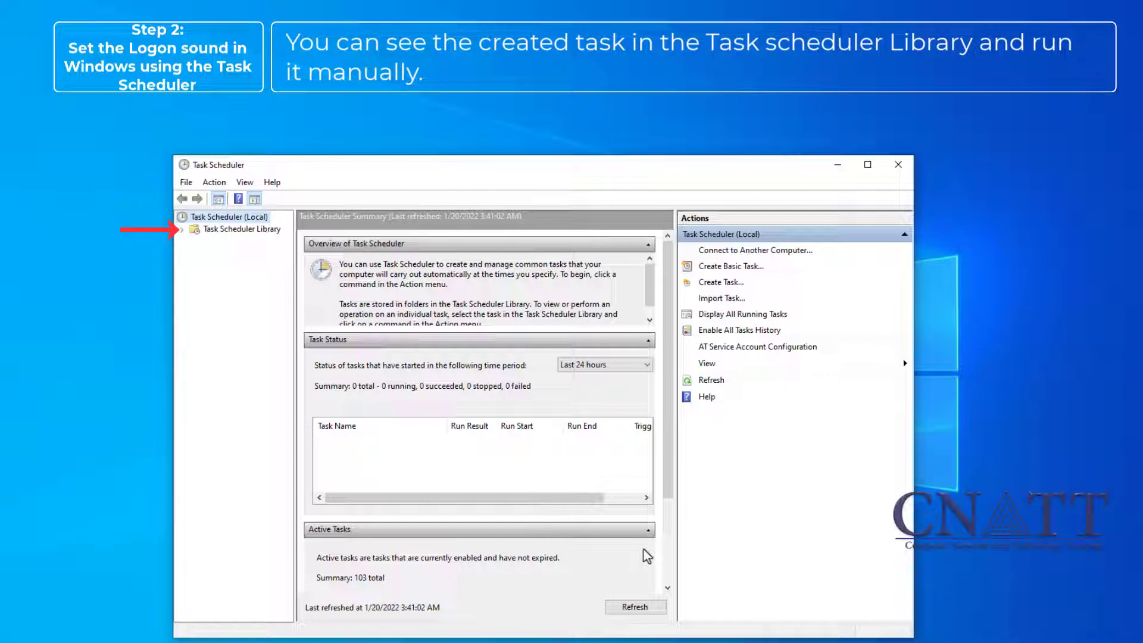
- Show the Task Scheduler Library tasks with a wider Name column and run the Play Logon Sound task manually
left_click(263, 232)
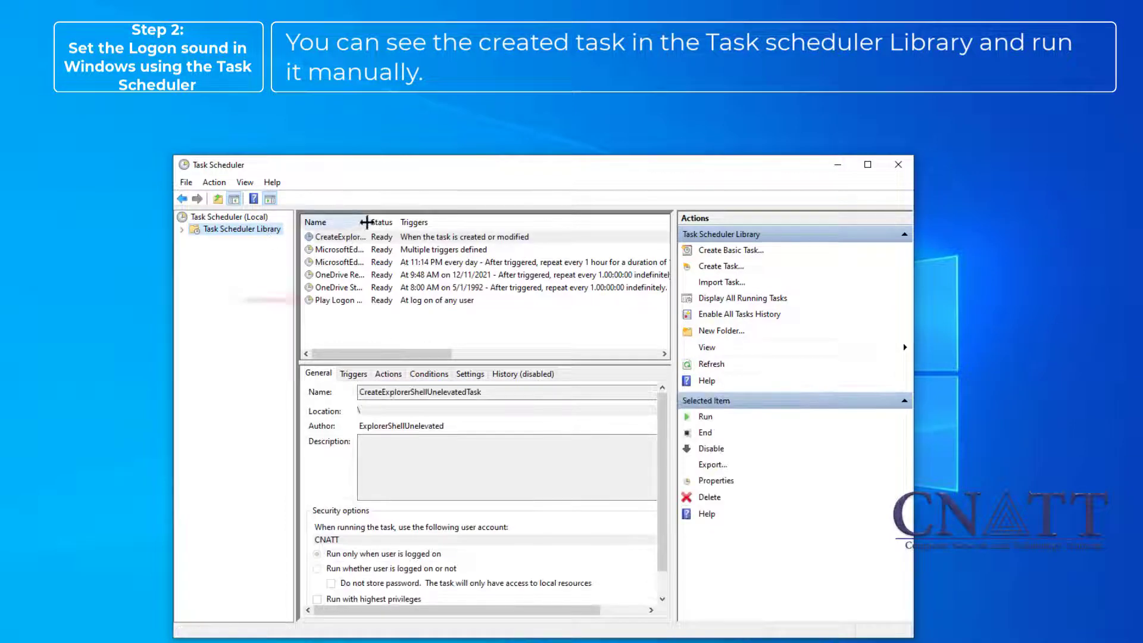
left_click_drag(368, 222, 429, 222)
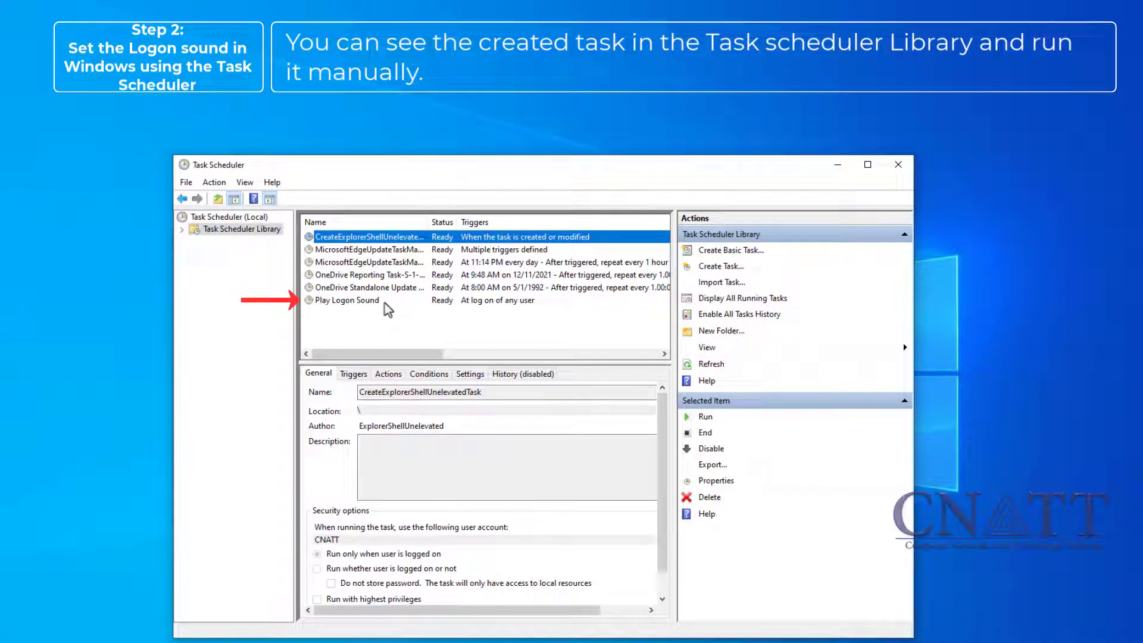
right_click(385, 303)
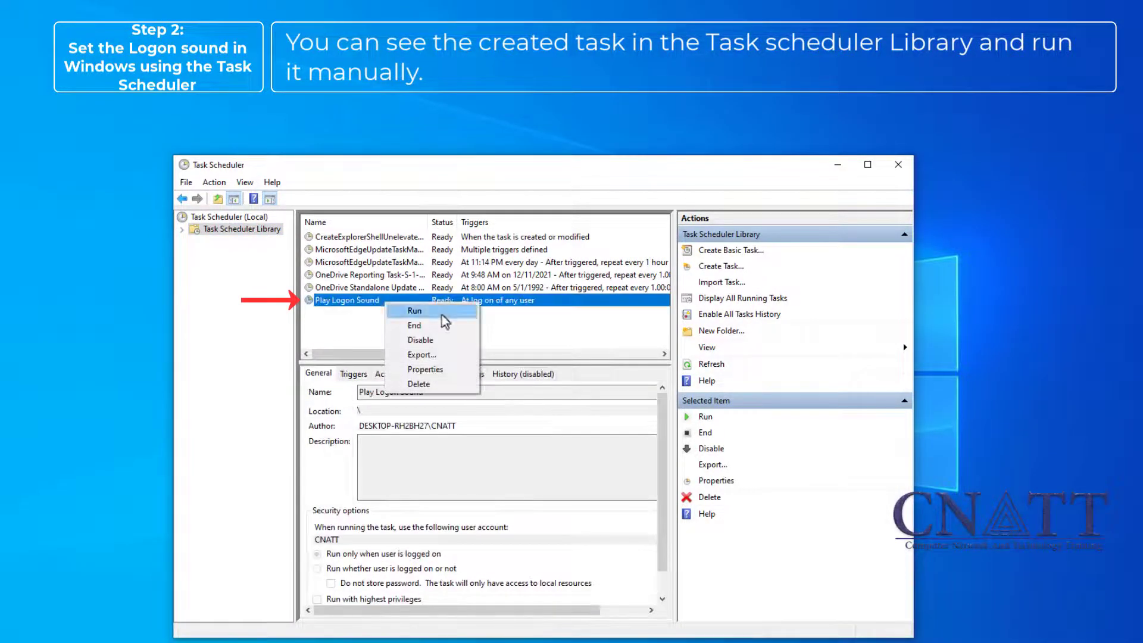
left_click(442, 315)
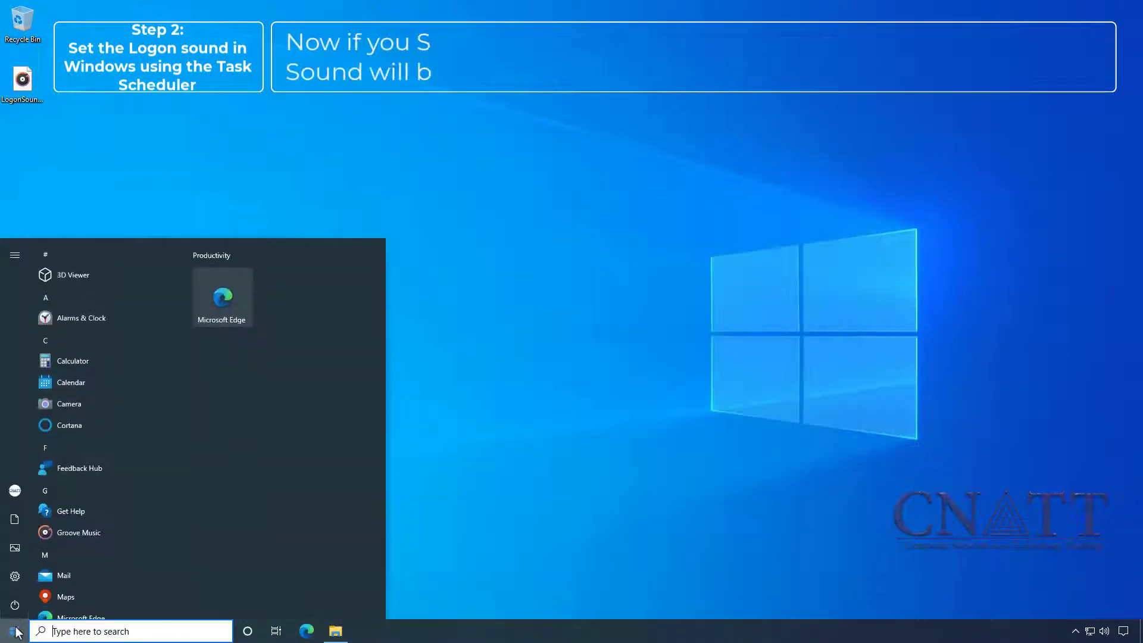
- Sign out of Windows and sign in again to test the logon sound
left_click(18, 492)
left_click(50, 466)
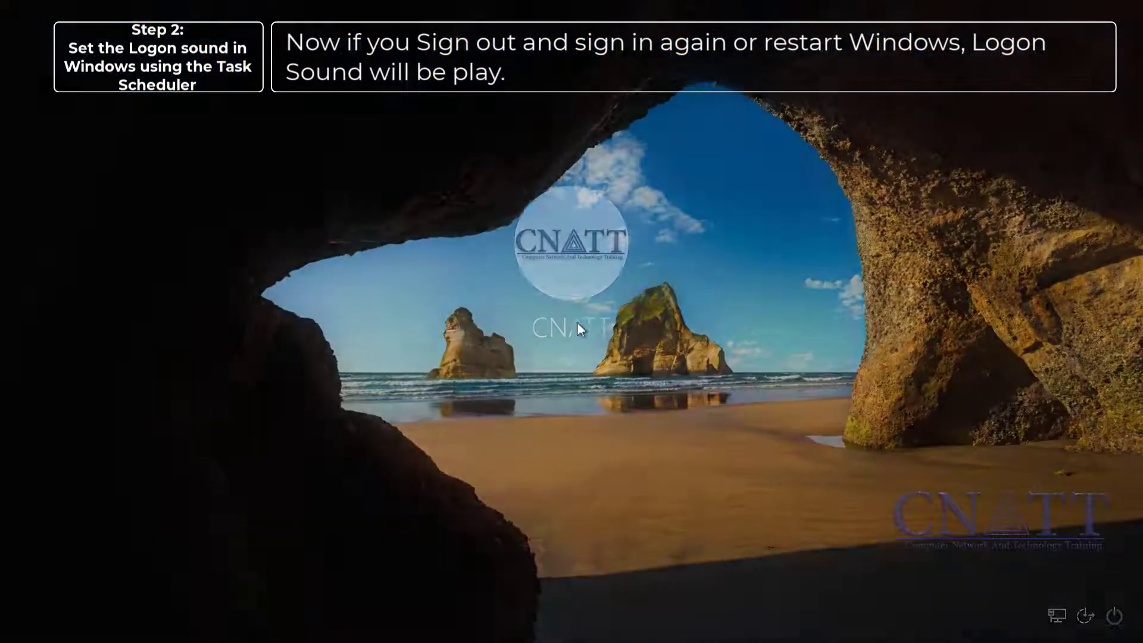
left_click(579, 365)
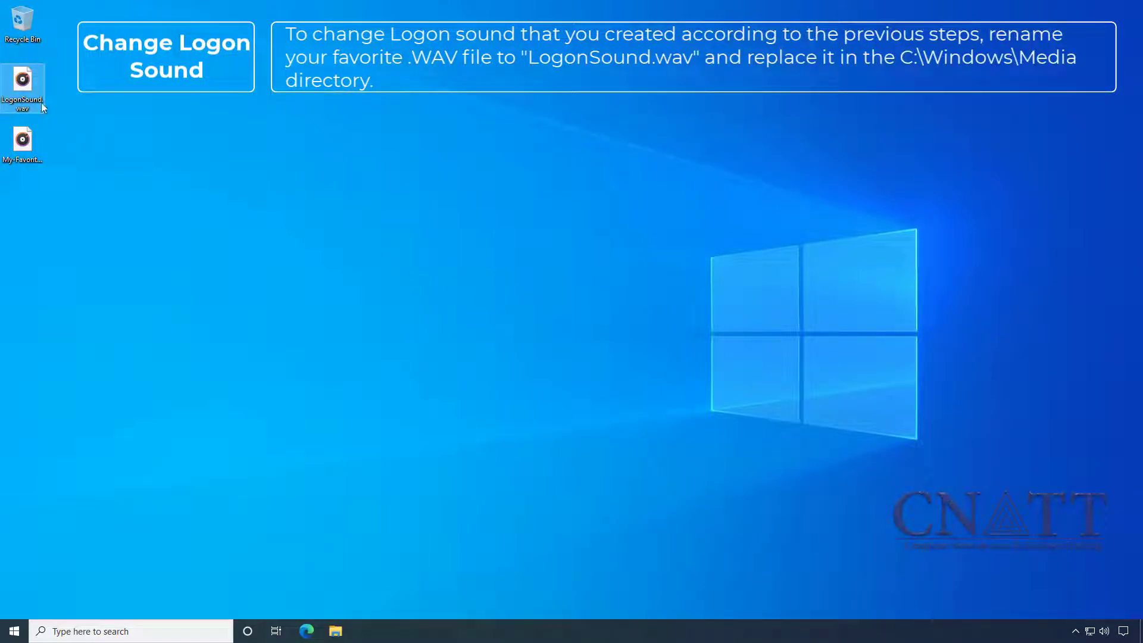
- Move the old LogonSound.wav on the desktop to the Recycle Bin and rename the favorite WAV file to LogonSound.wav
left_click_drag(41, 102, 29, 31)
left_click(30, 162)
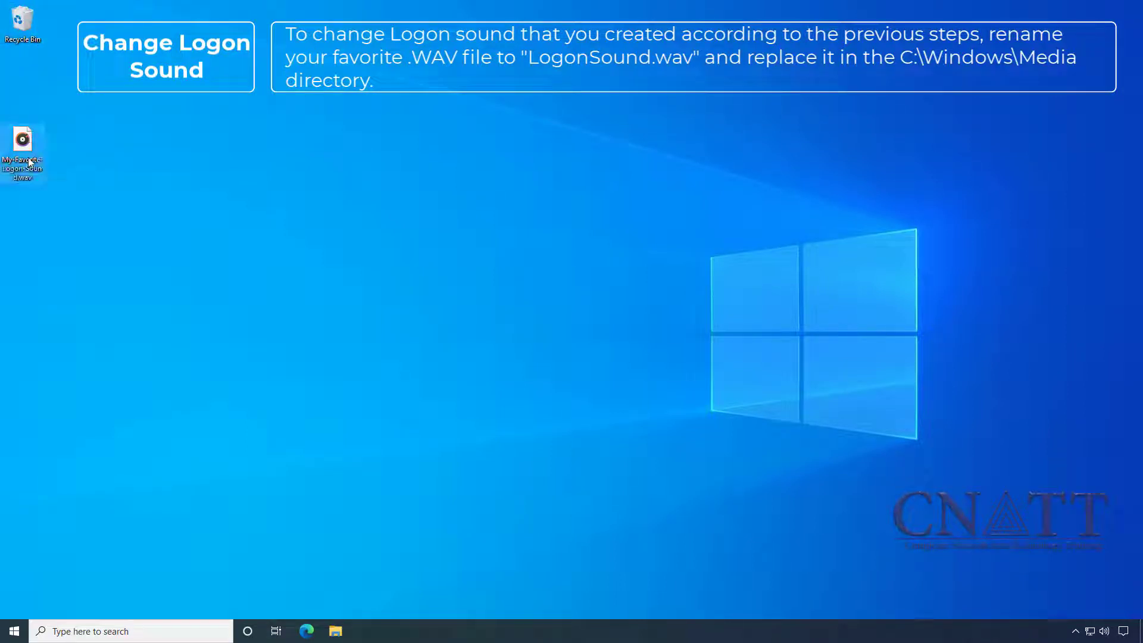
right_click(30, 162)
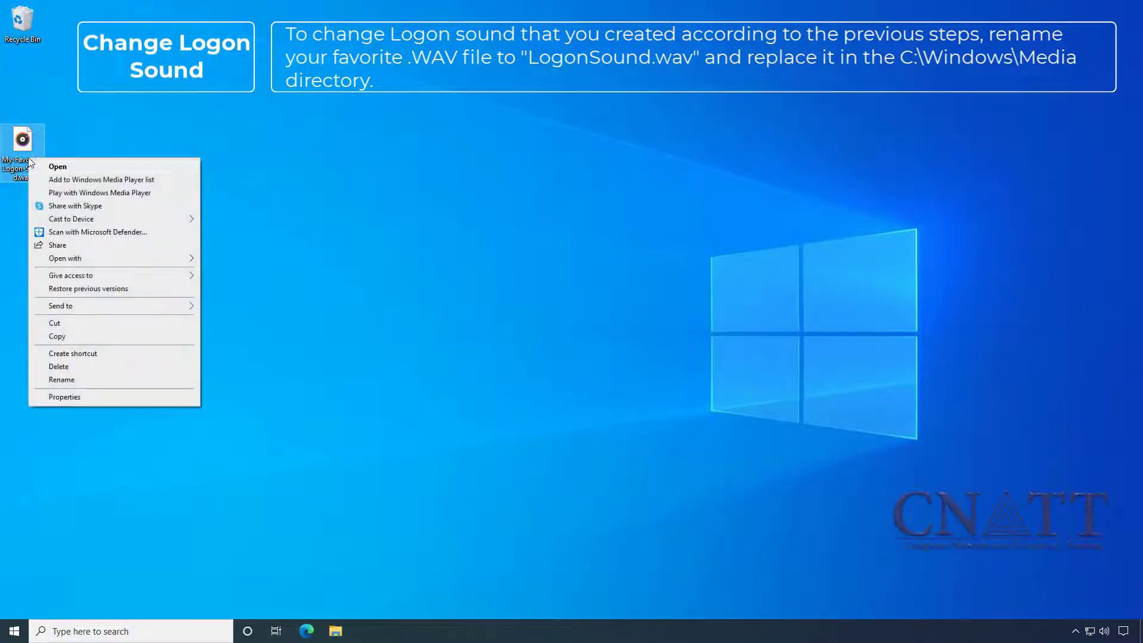
left_click(119, 380)
type("Lo")
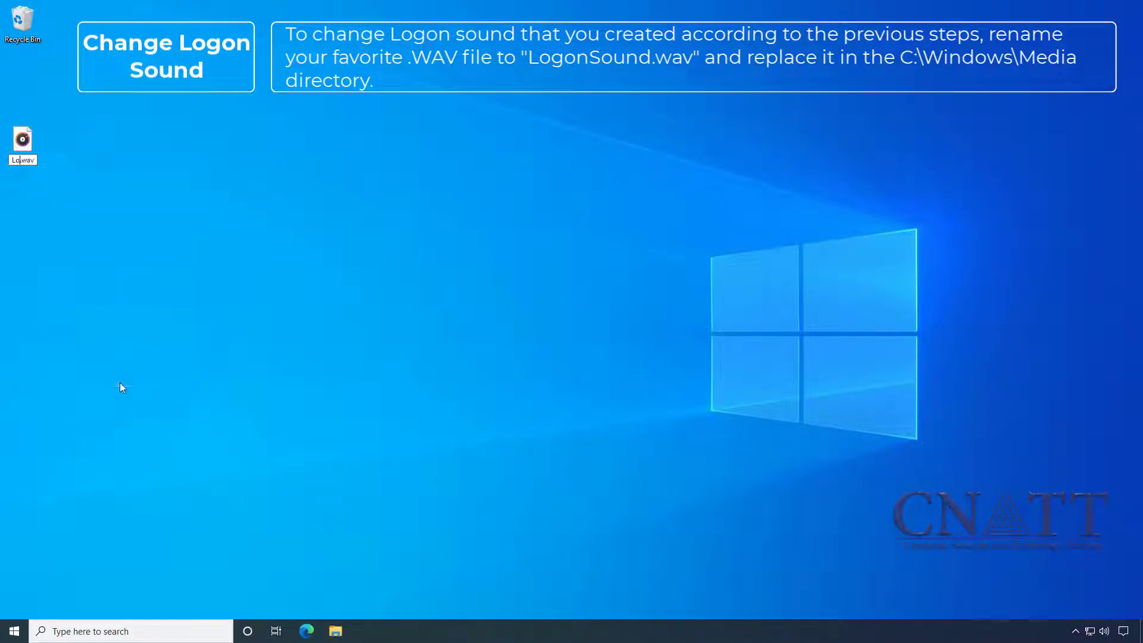
type("gonSound")
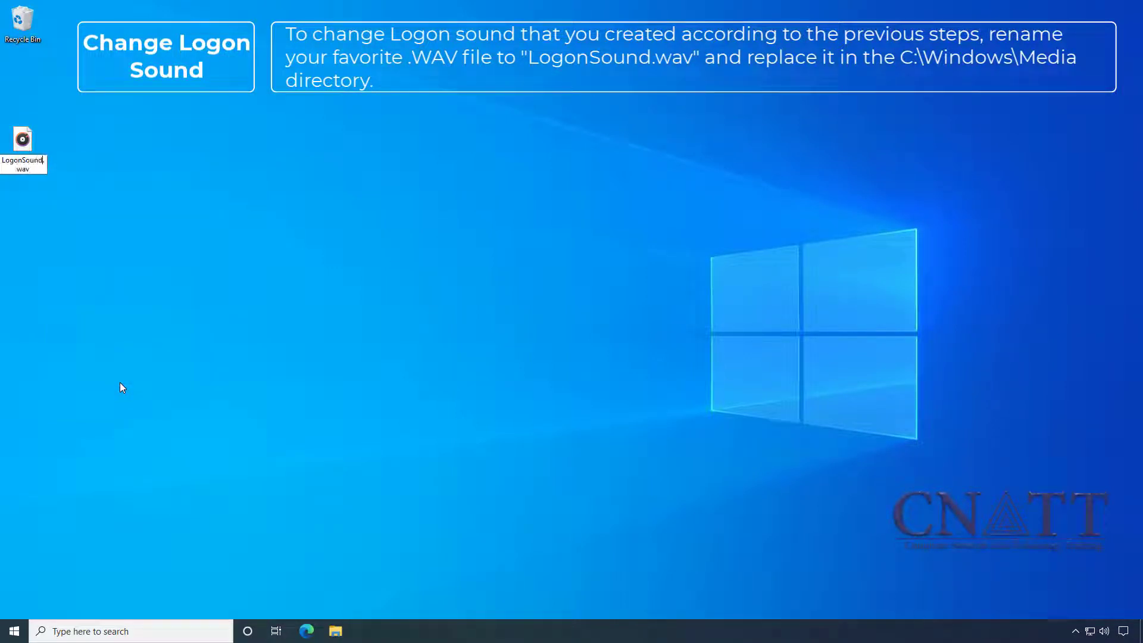
key("Return")
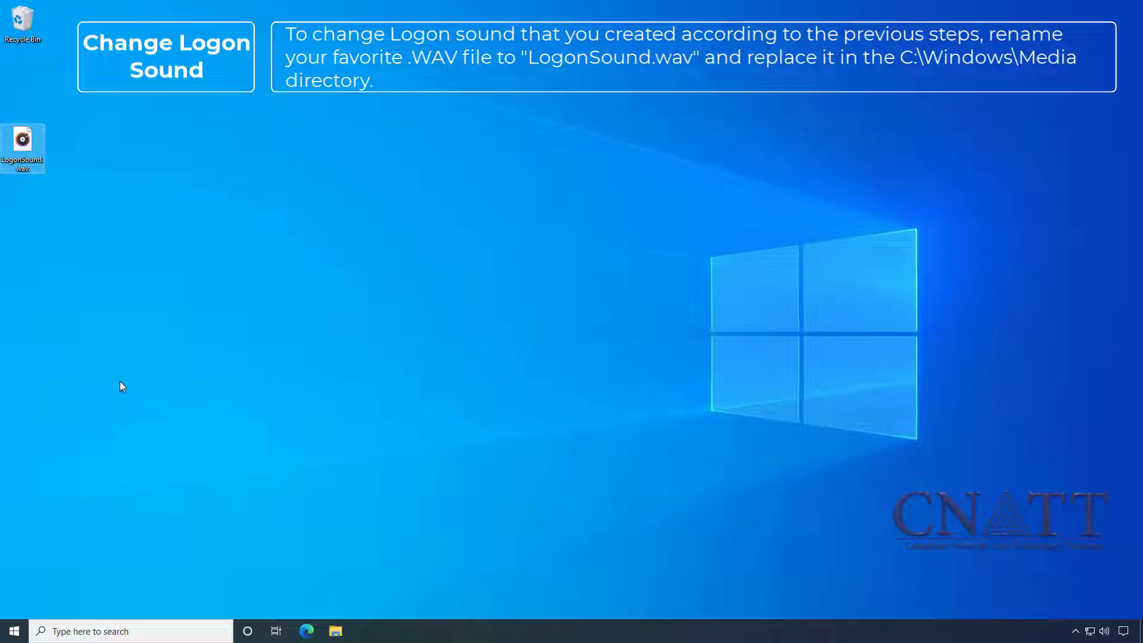
- Copy the renamed LogonSound.wav from the desktop and open the C:\Windows\Media folder in File Explorer
right_click(38, 163)
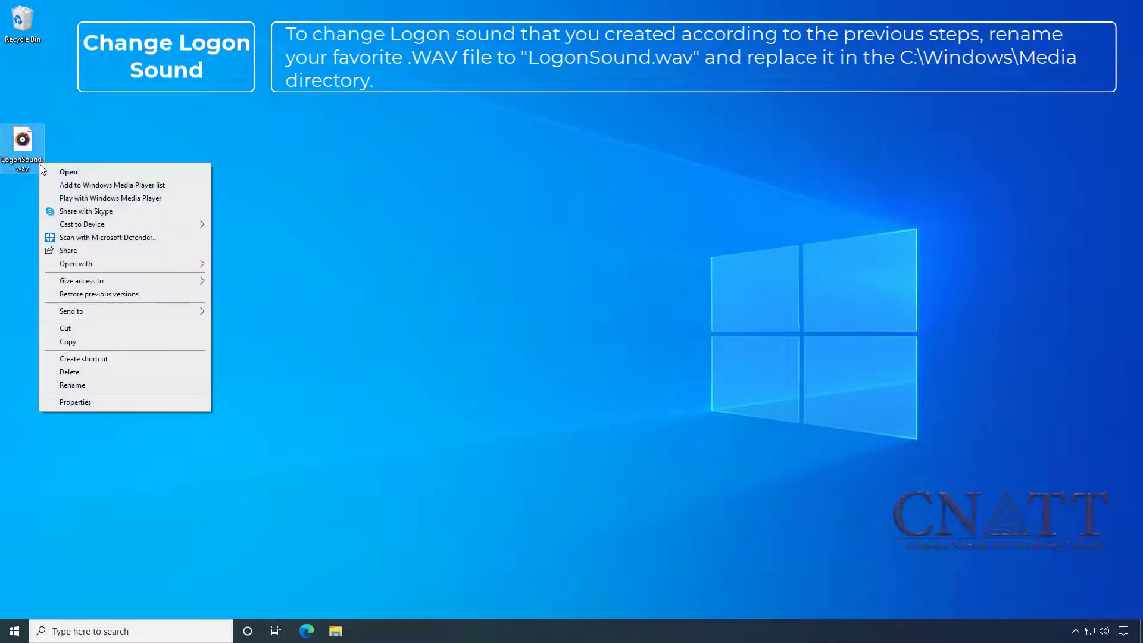
left_click(85, 340)
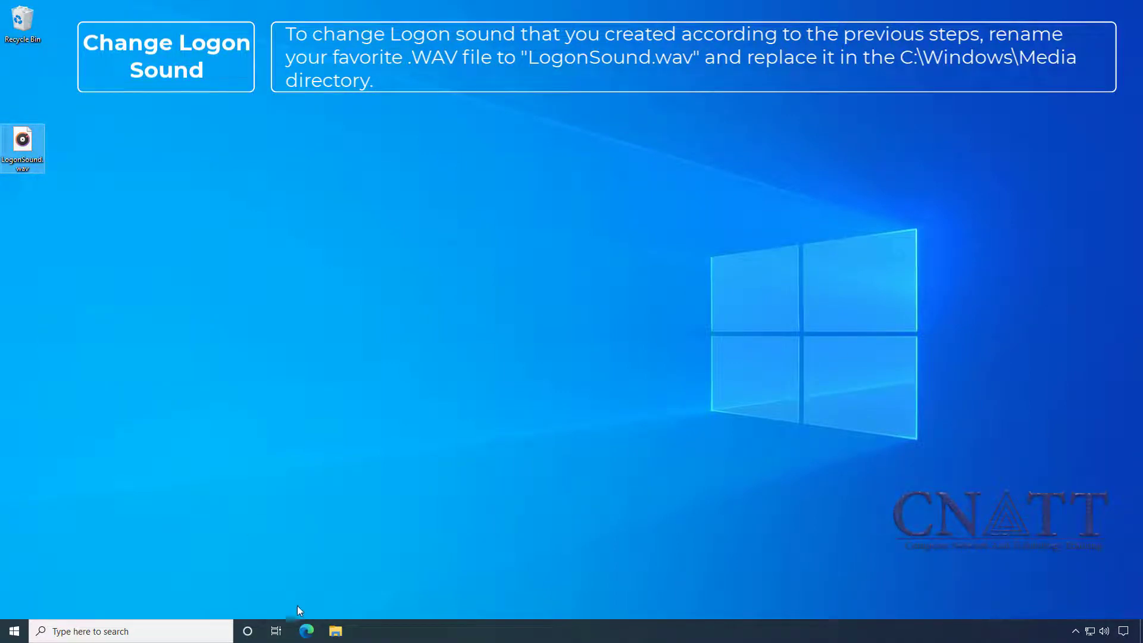
left_click(335, 633)
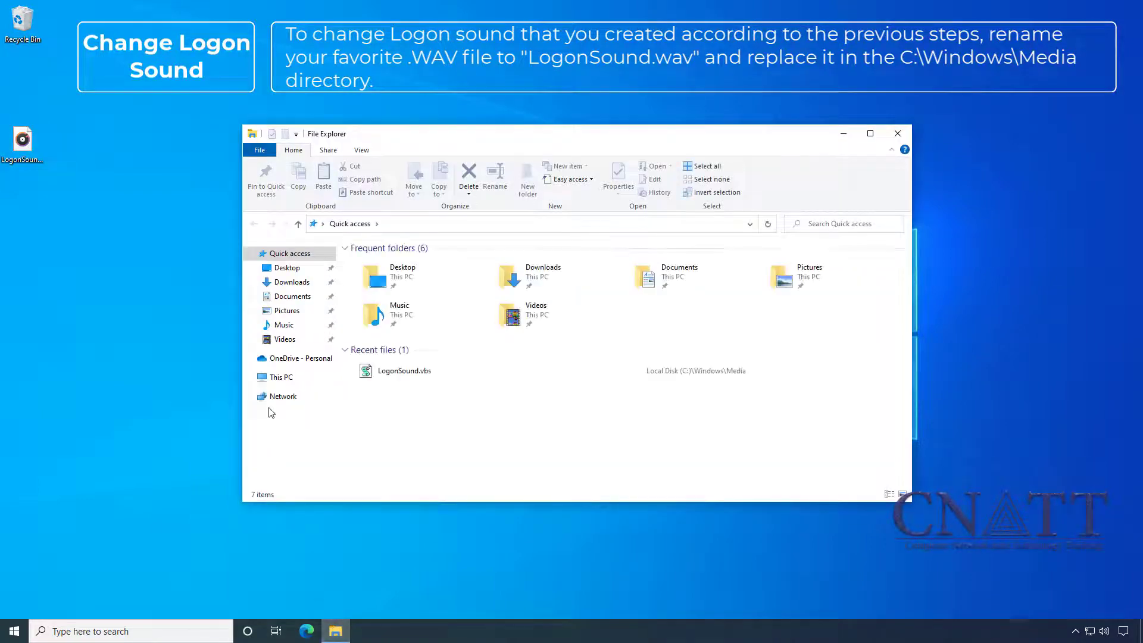
left_click(278, 377)
double_click(397, 388)
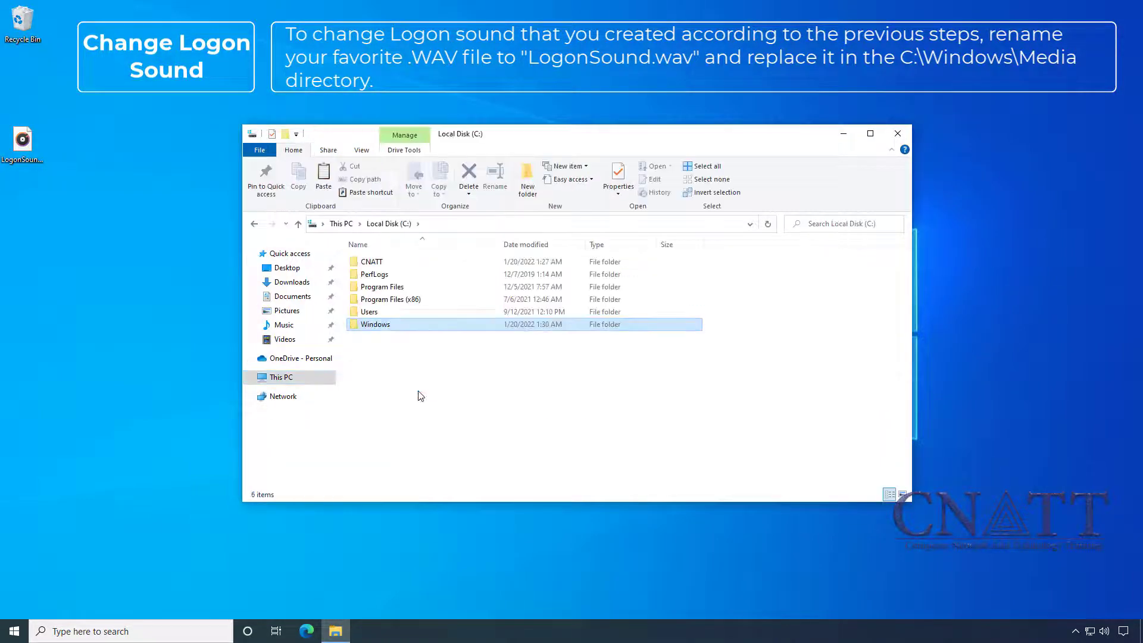
double_click(390, 329)
key("m")
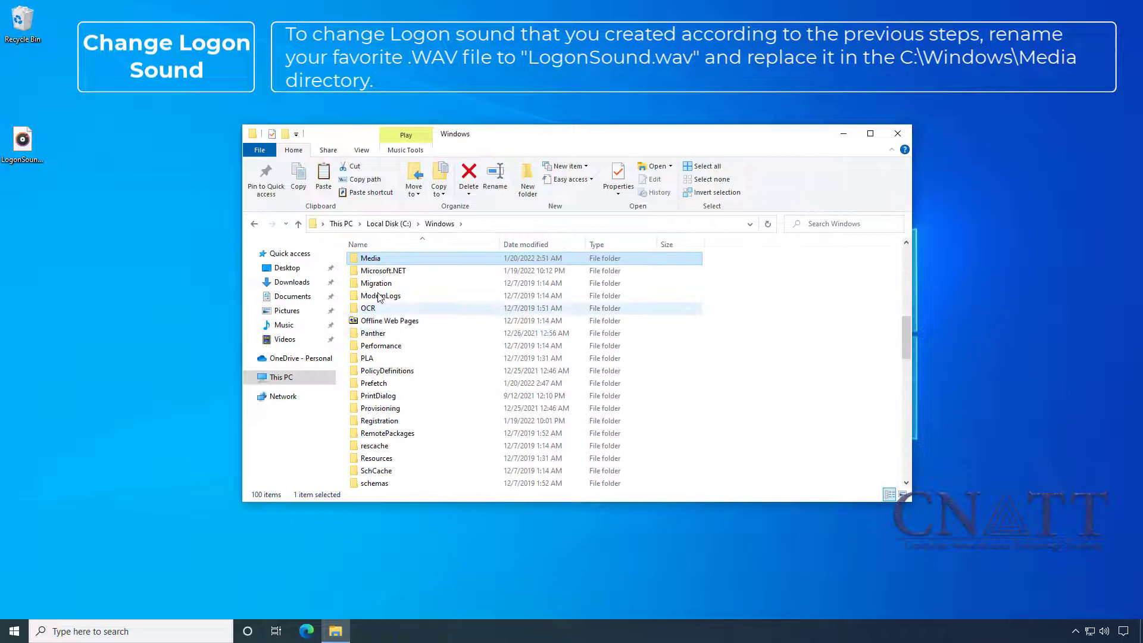
double_click(378, 262)
- Paste LogonSound.wav into the Media folder, replacing the existing file with administrator permission, and close File Explorer
left_click(324, 177)
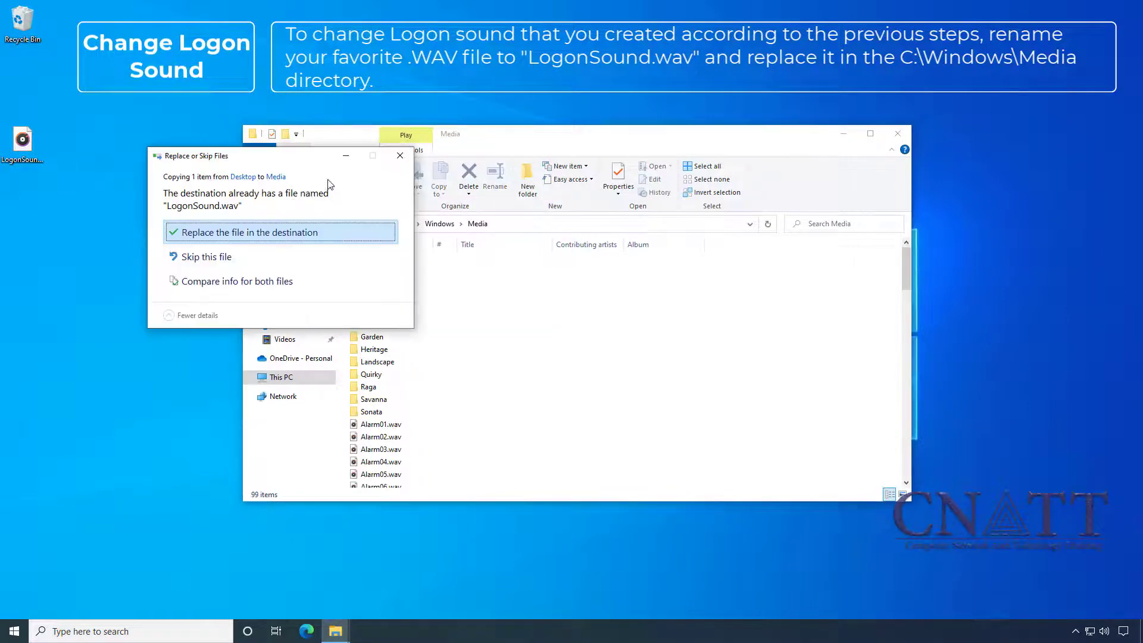
left_click(271, 238)
left_click(271, 236)
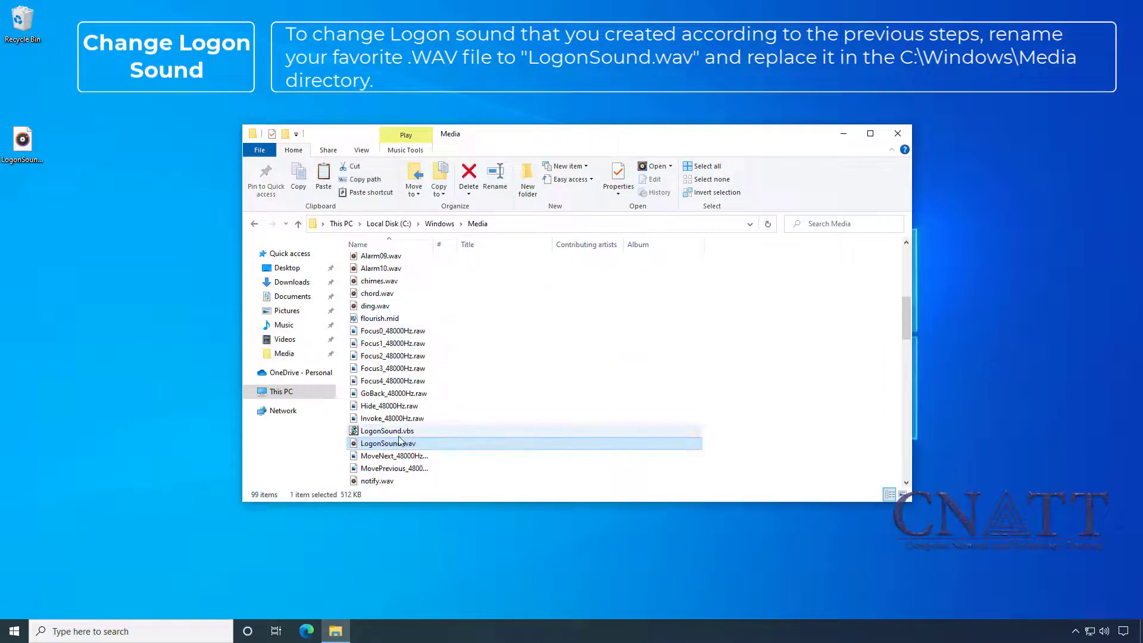
left_click(401, 435)
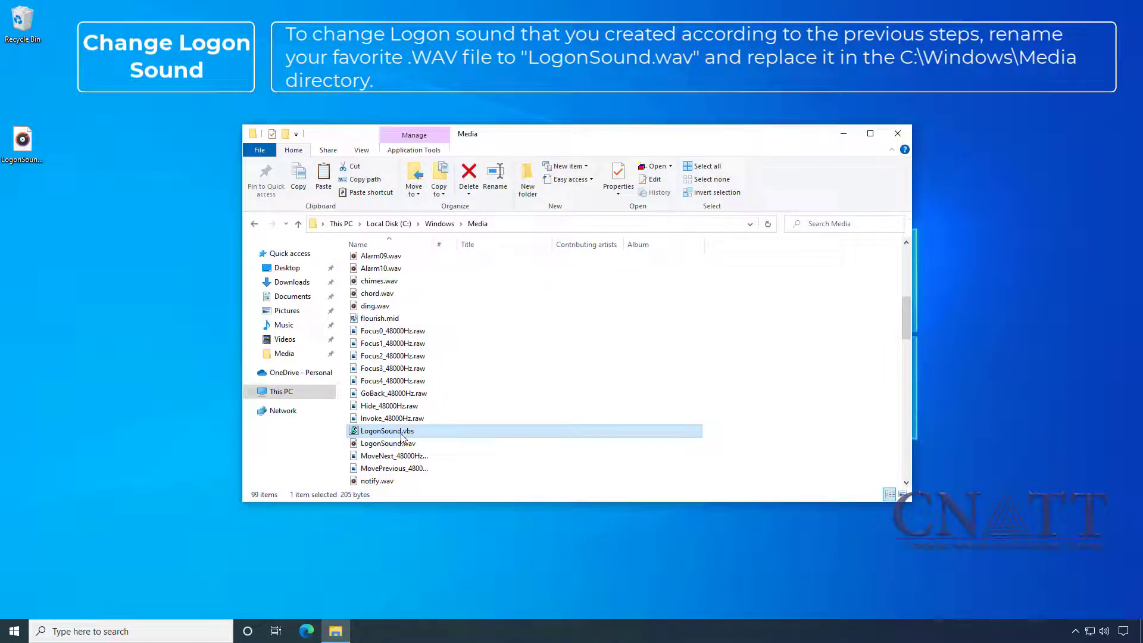
left_click(896, 141)
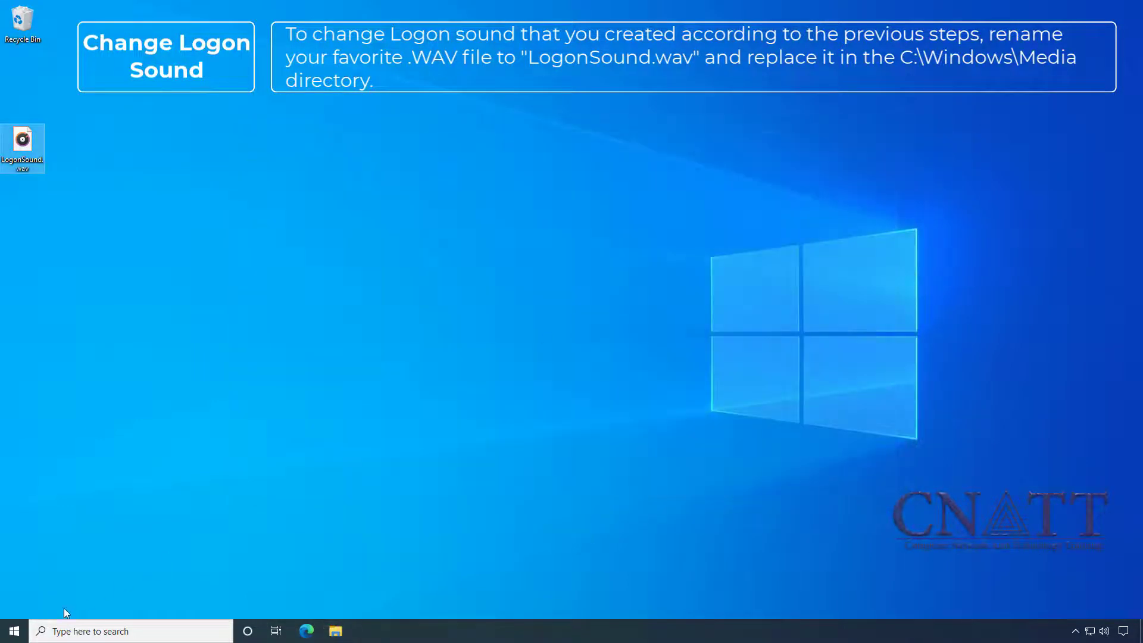
- Sign out of Windows and sign back in to test the replaced logon sound
left_click(22, 636)
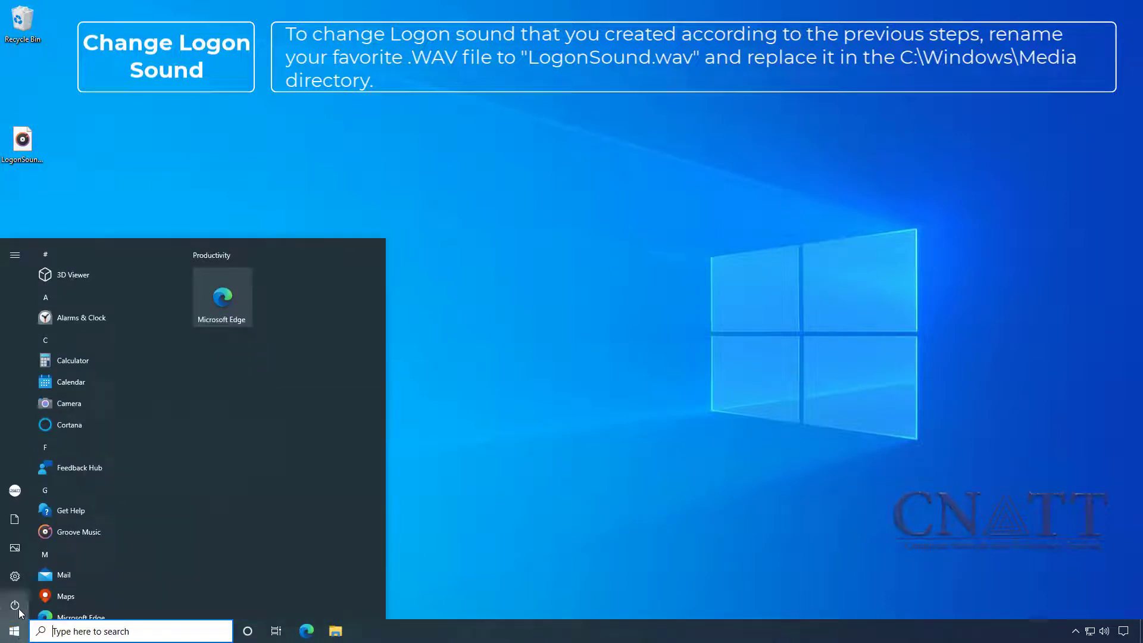
left_click(20, 494)
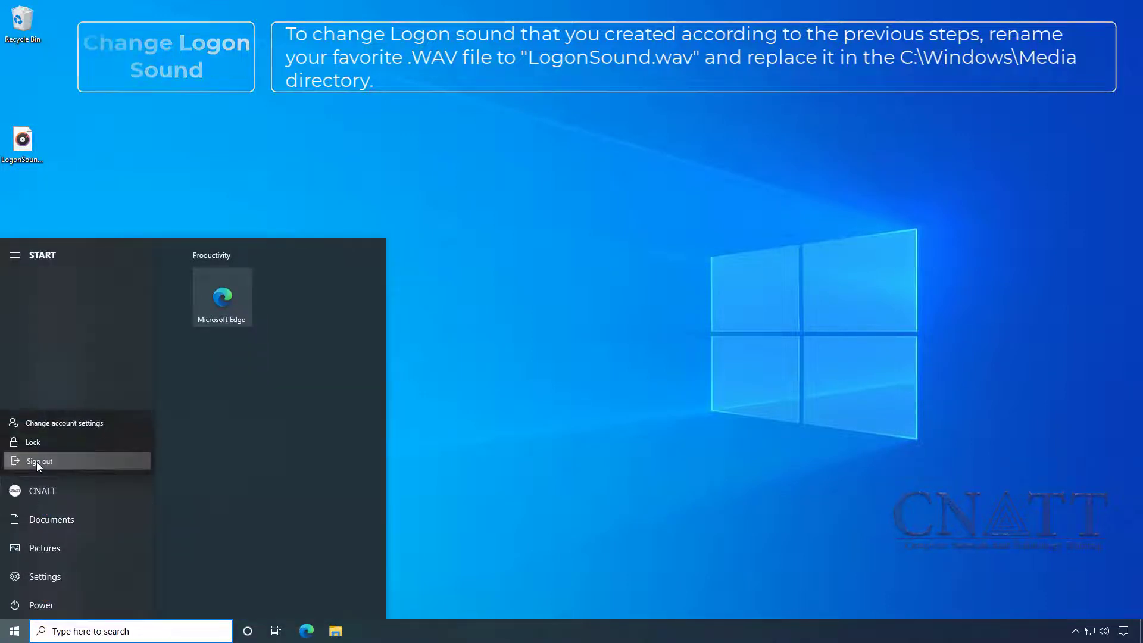
left_click(37, 462)
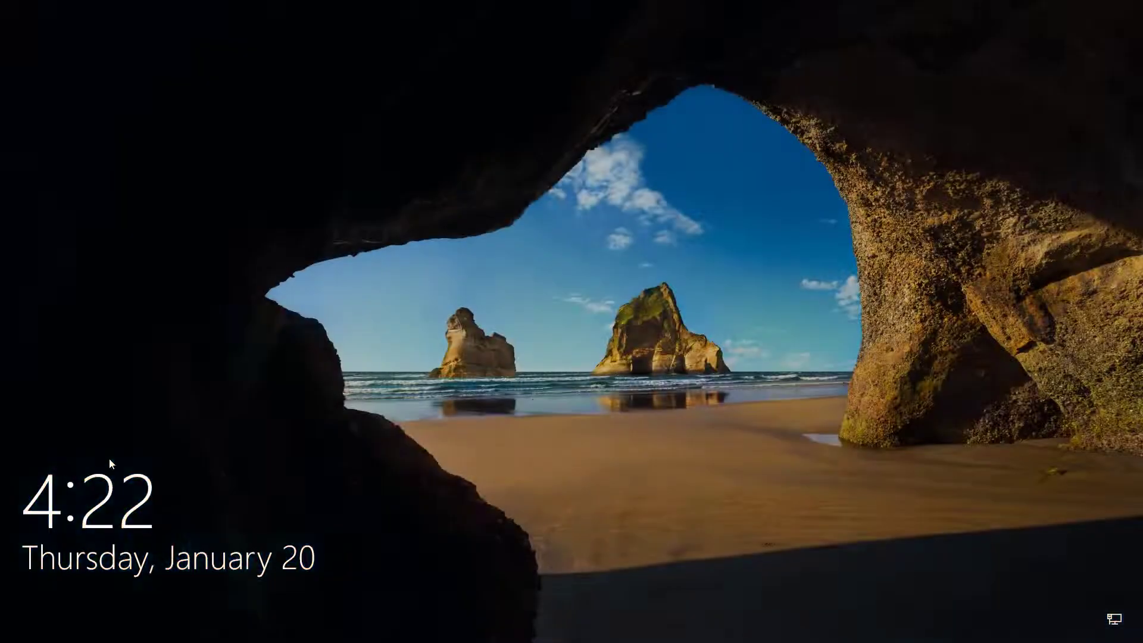
left_click(533, 399)
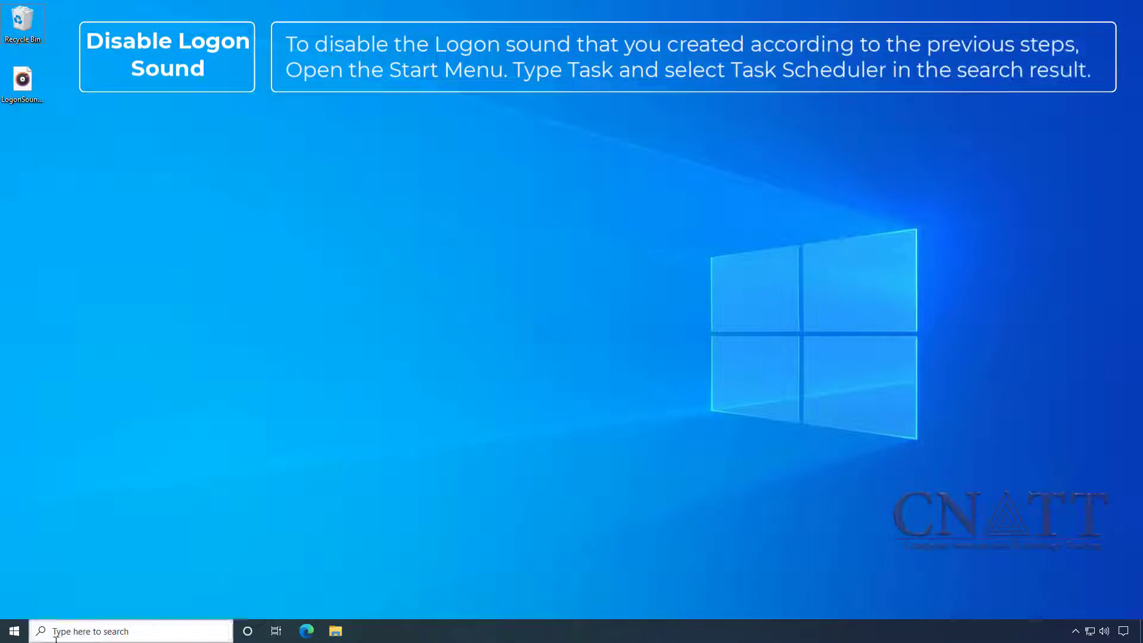
- Search for "task", open Task Scheduler, and show the Task Scheduler Library tasks with a wider Name column
left_click(14, 631)
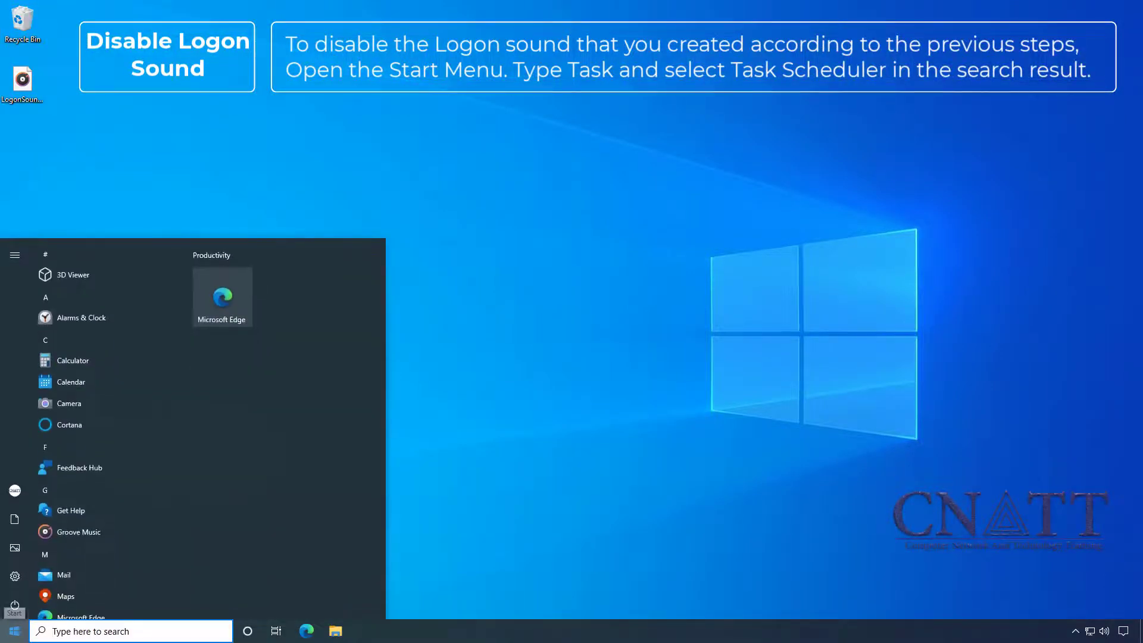
type("task")
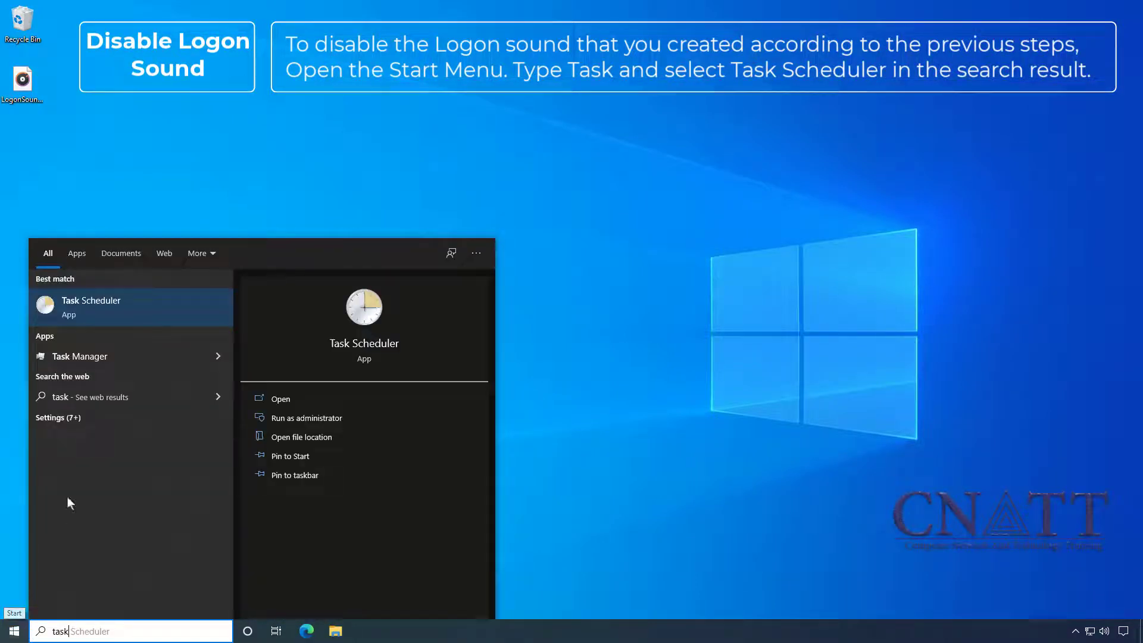
left_click(167, 304)
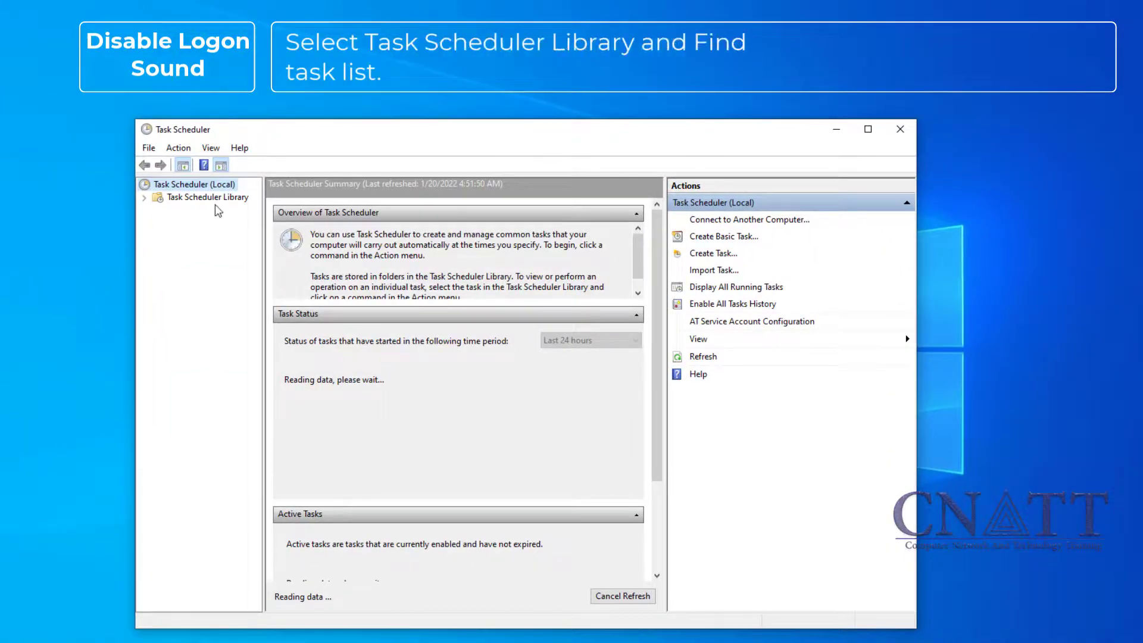
left_click(219, 200)
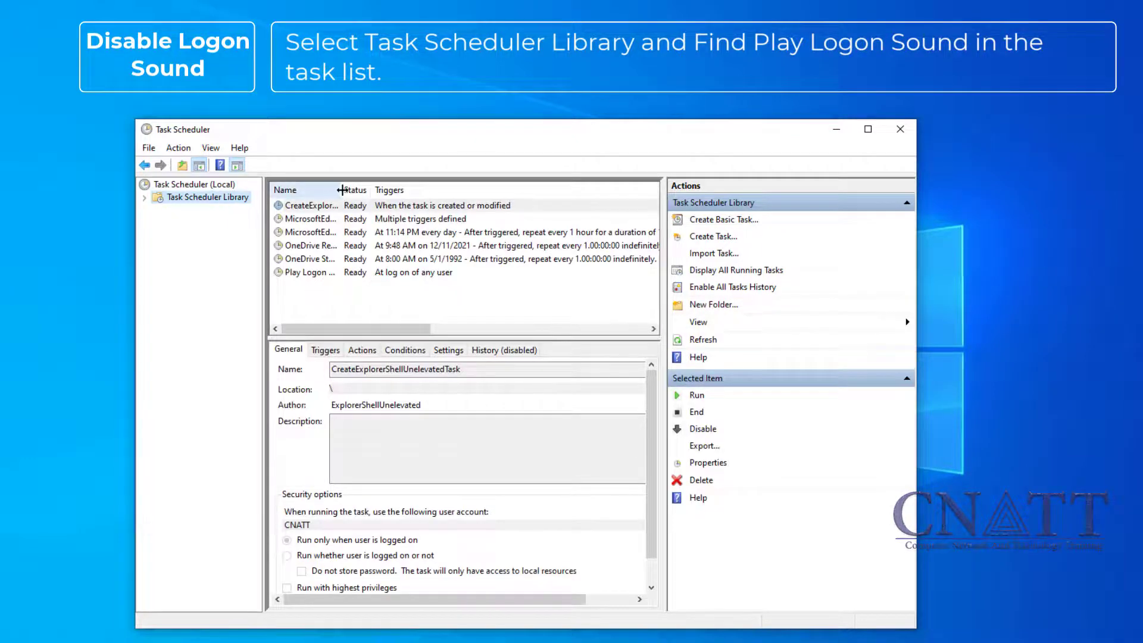
left_click_drag(342, 190, 387, 189)
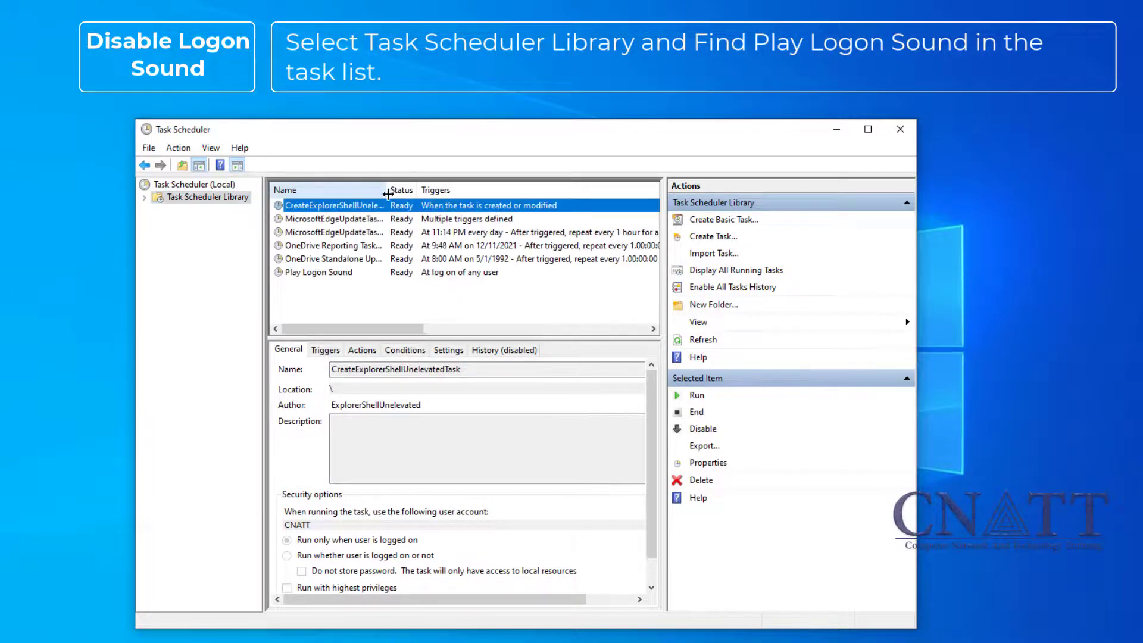
- Disable the Play Logon Sound task in the Task Scheduler Library and re-enable it
right_click(354, 274)
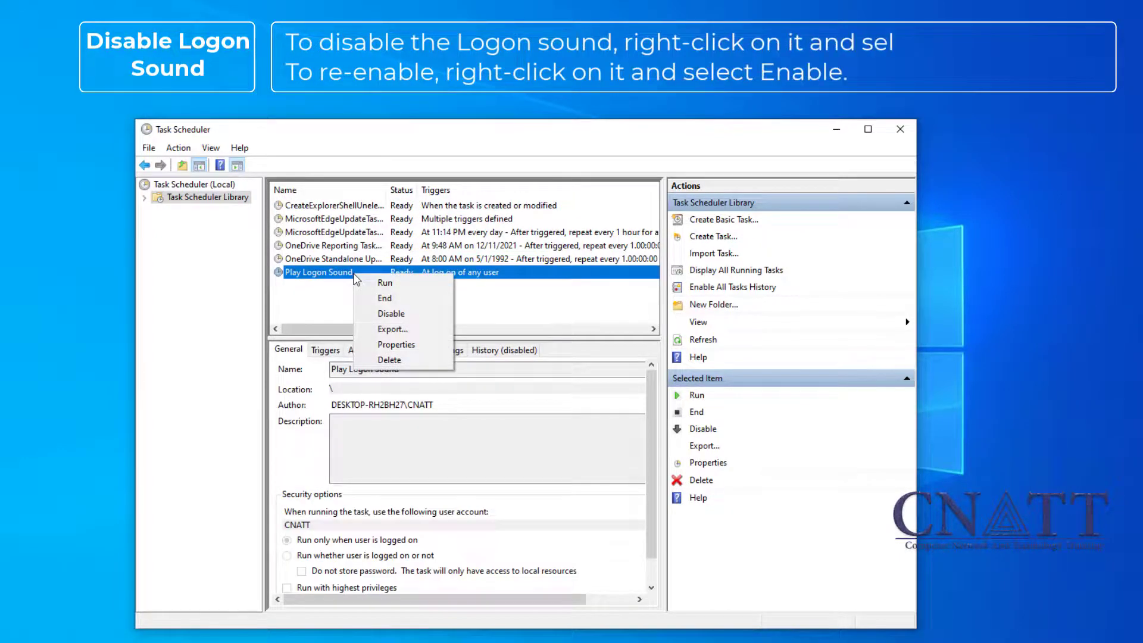
left_click(421, 315)
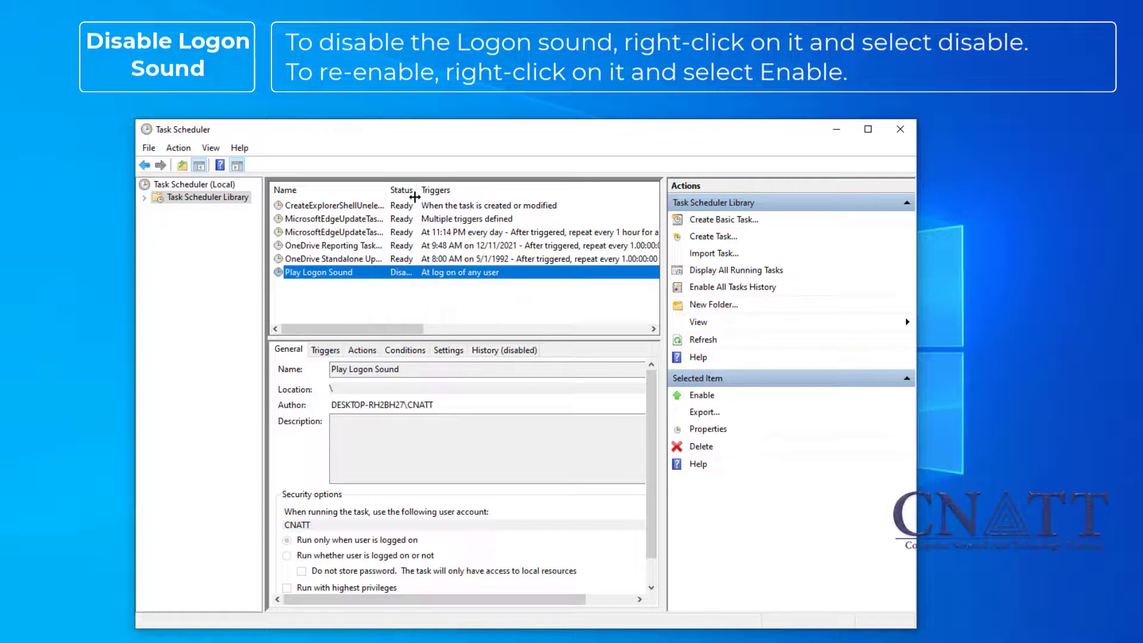
left_click_drag(418, 190, 448, 190)
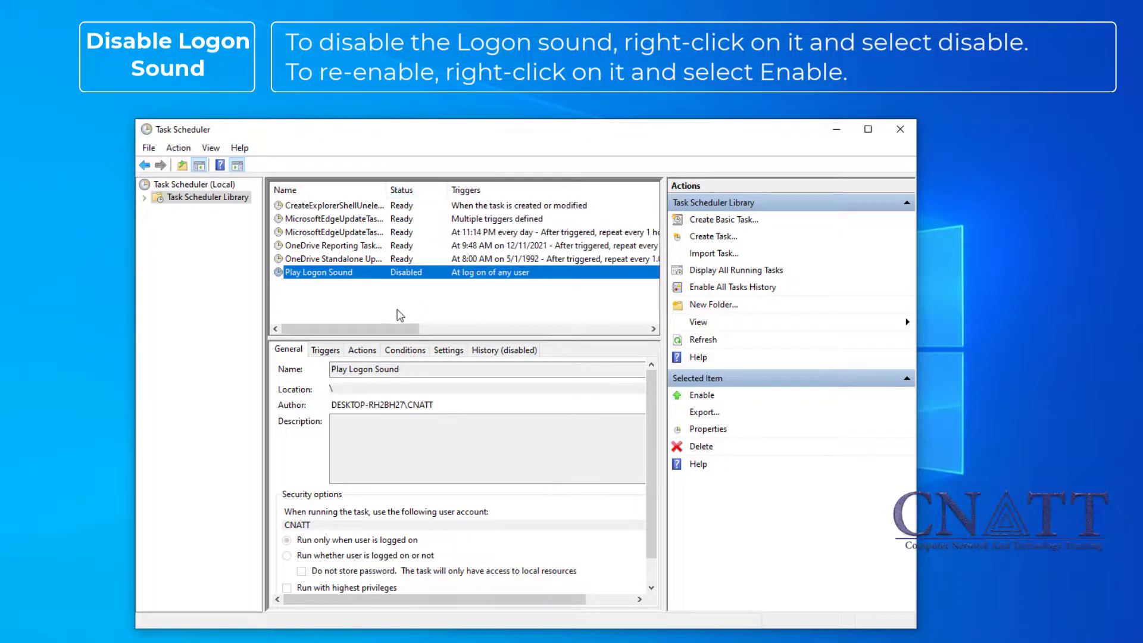
right_click(384, 274)
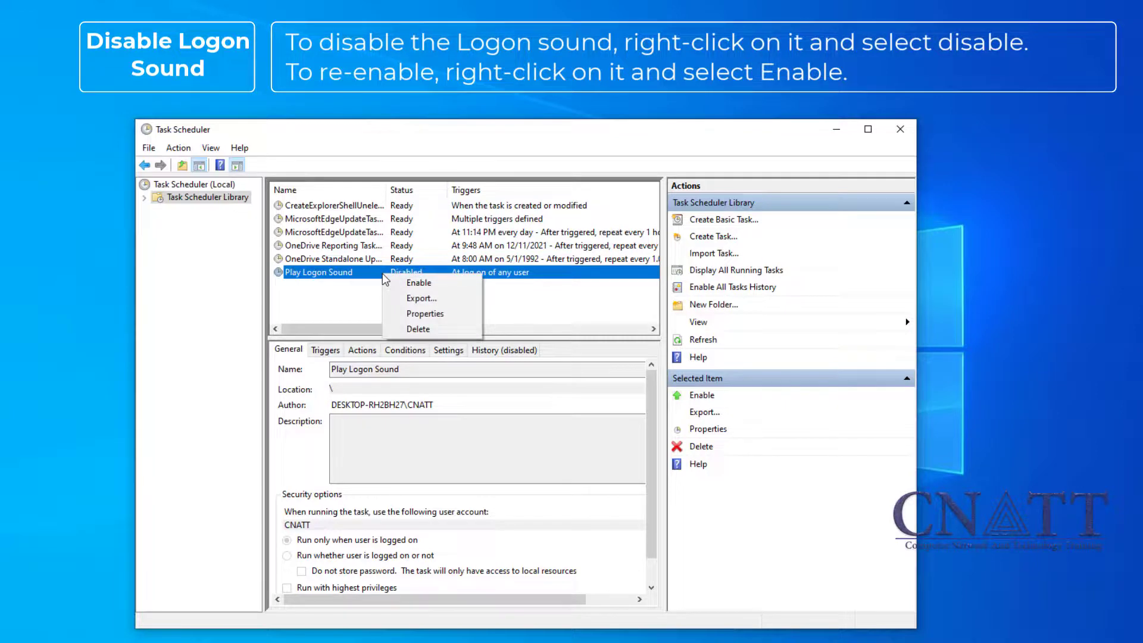
left_click(399, 284)
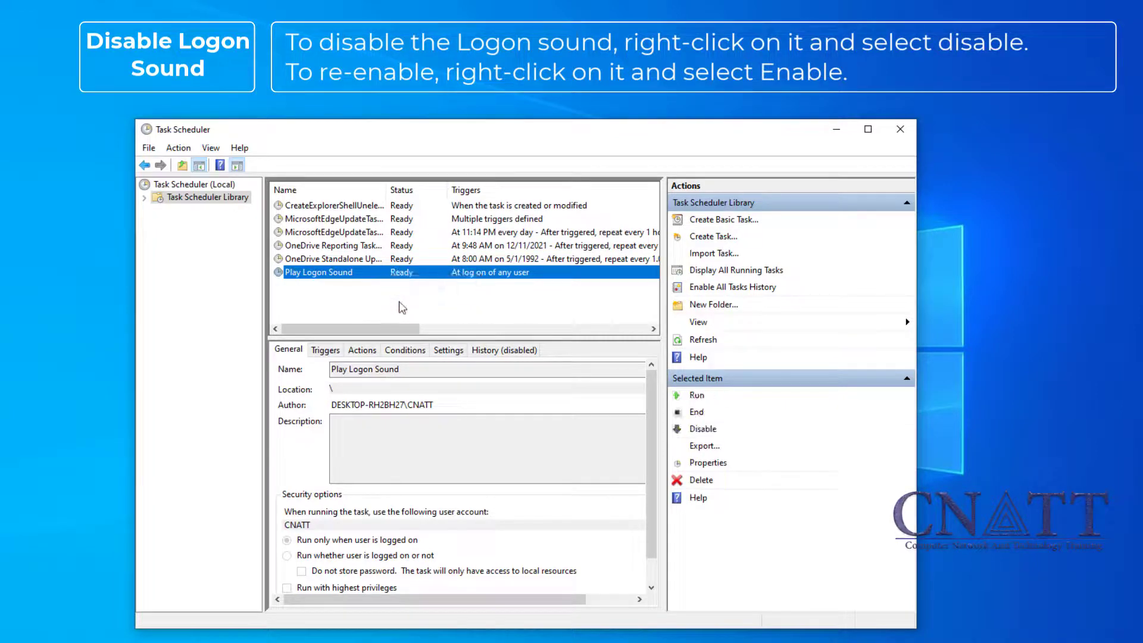